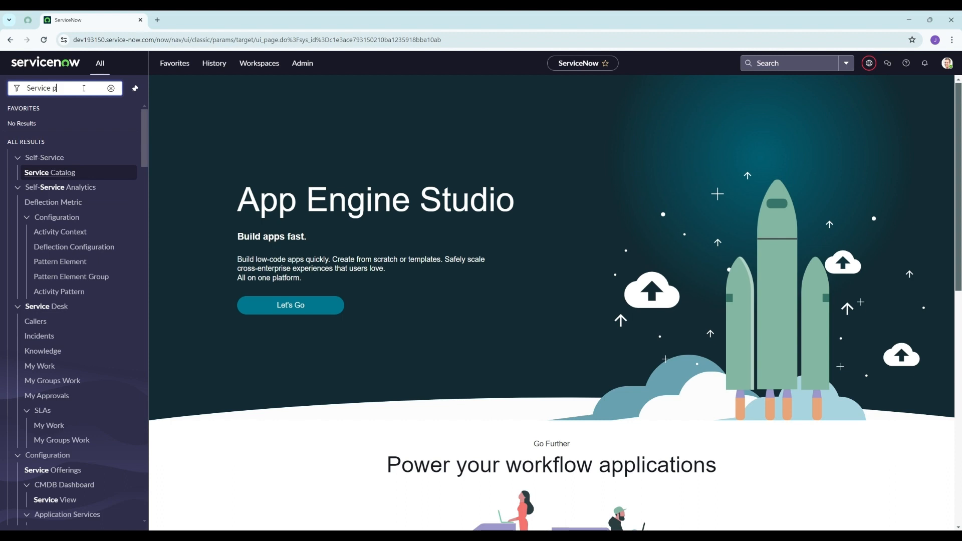
Step: Find Service Portal Home in the application navigator, open it, and go to its request catalog
type("tal")
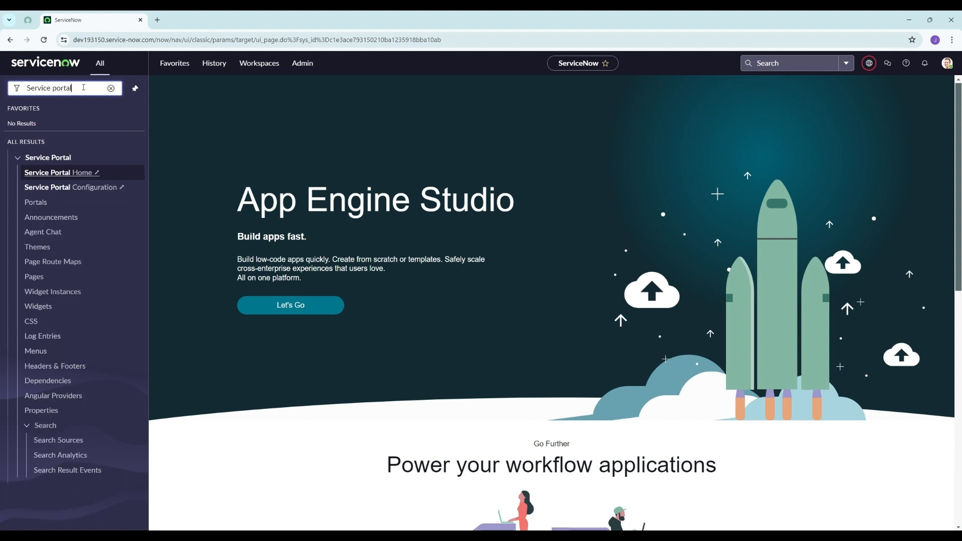
left_click(72, 176)
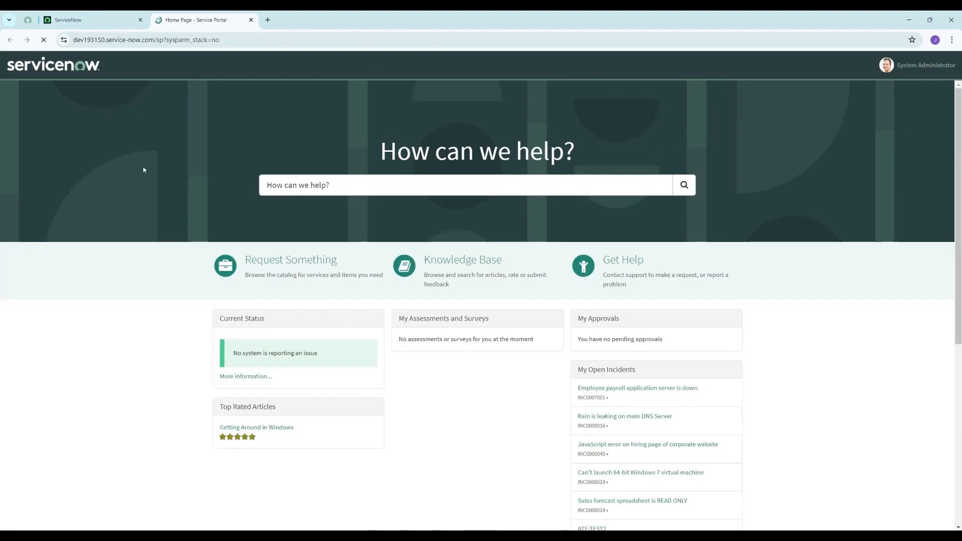
left_click(301, 275)
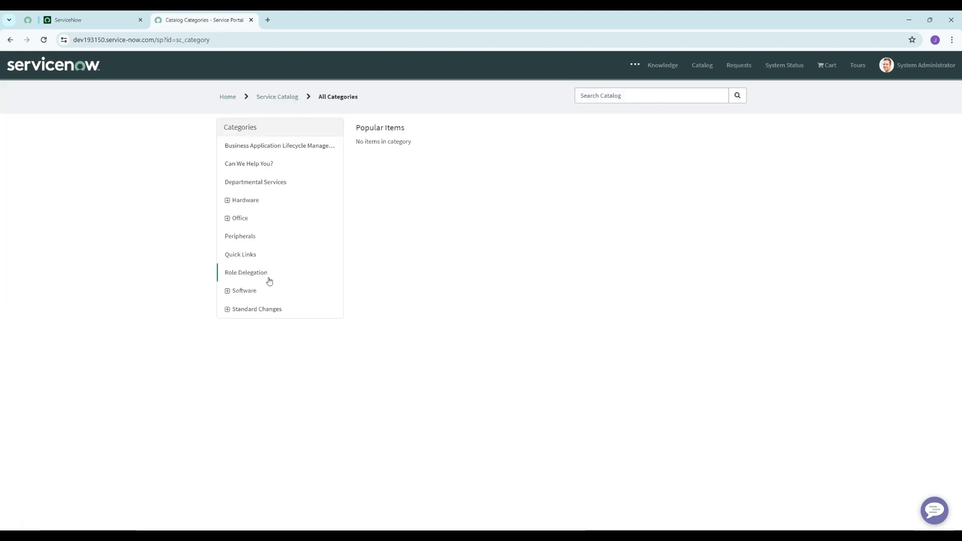
Step: Open the Big Data Analysis item from the Services subcategory under Office
left_click(245, 221)
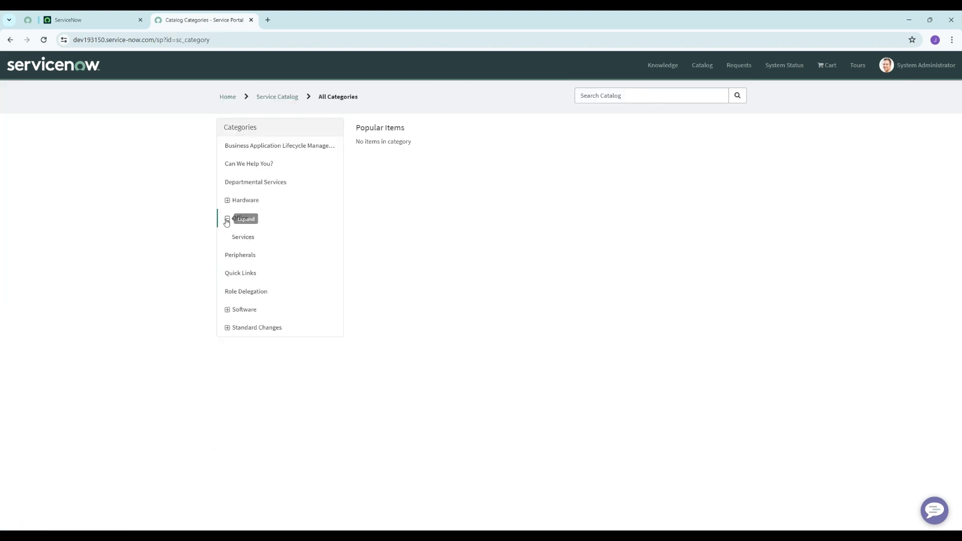
left_click(259, 243)
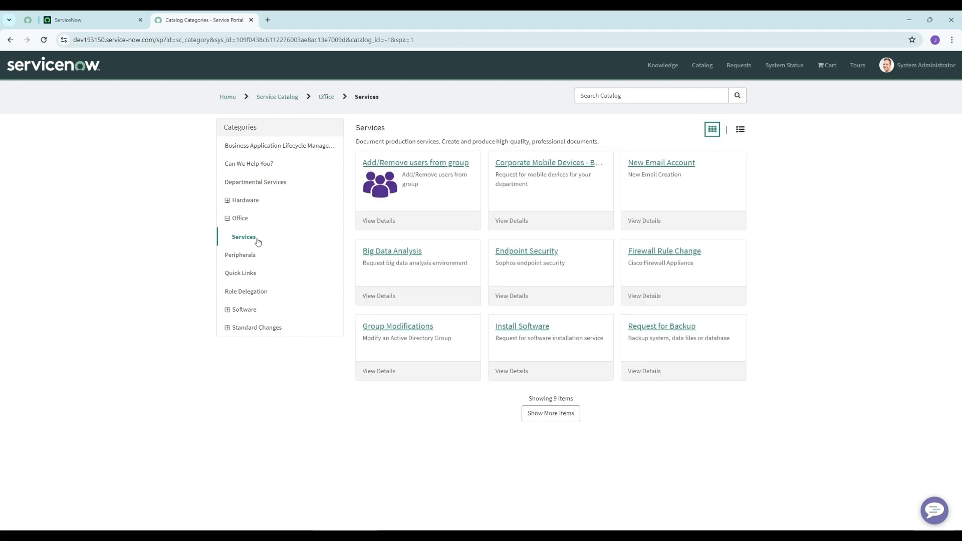
left_click(395, 255)
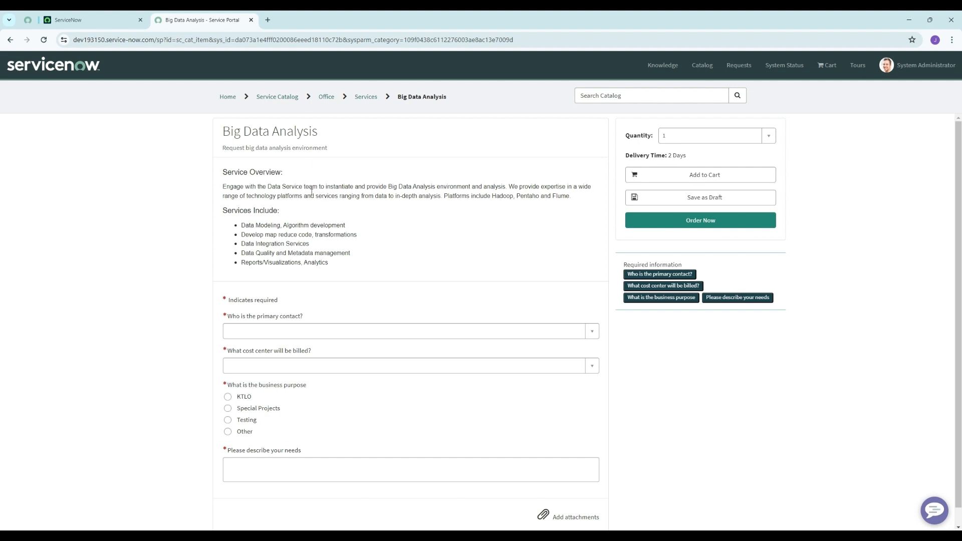
Step: Choose the request's primary contact and set the cost center to be billed to Development
left_click(292, 332)
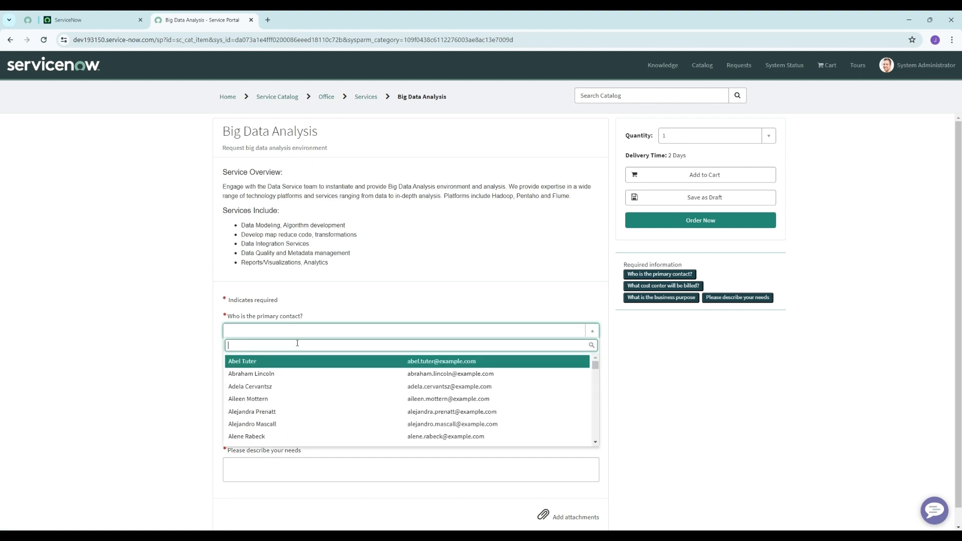
type("fre")
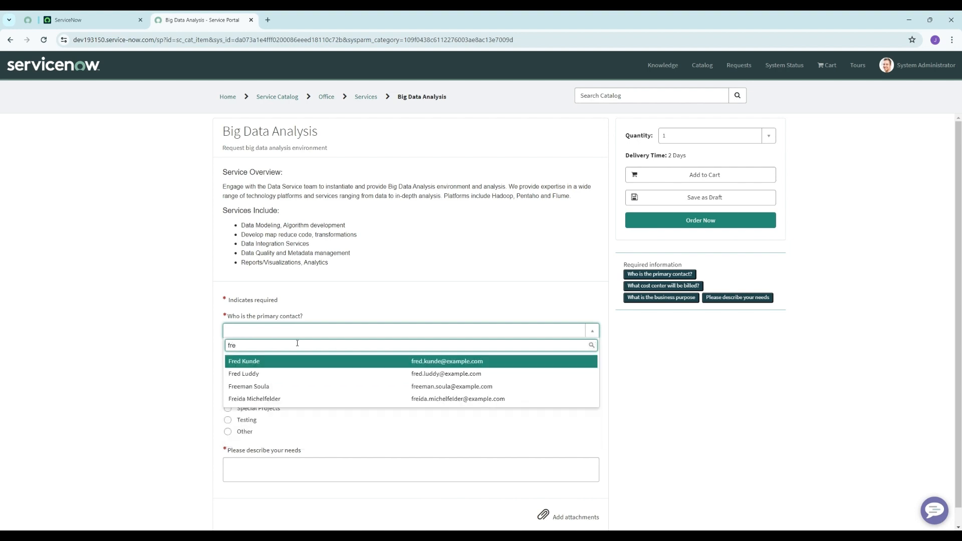
left_click(290, 375)
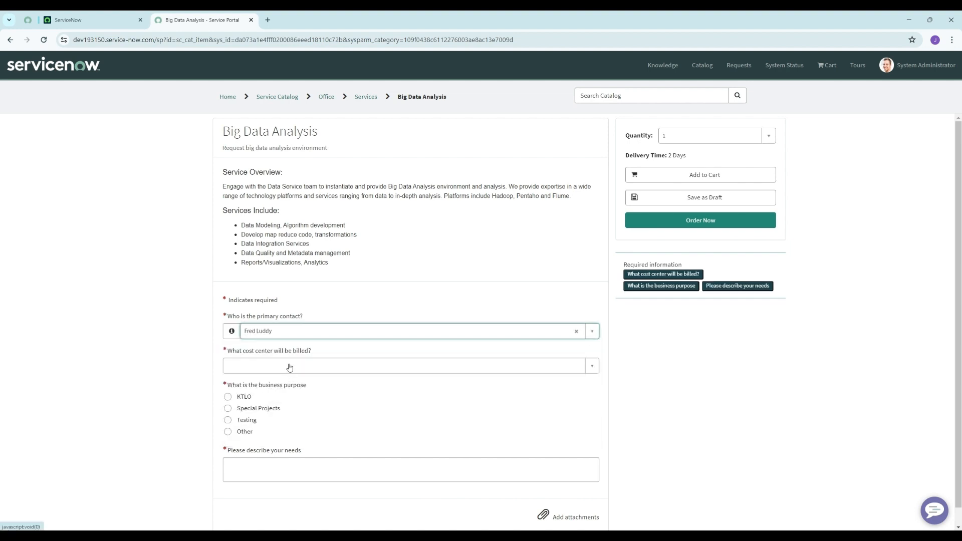
left_click(290, 368)
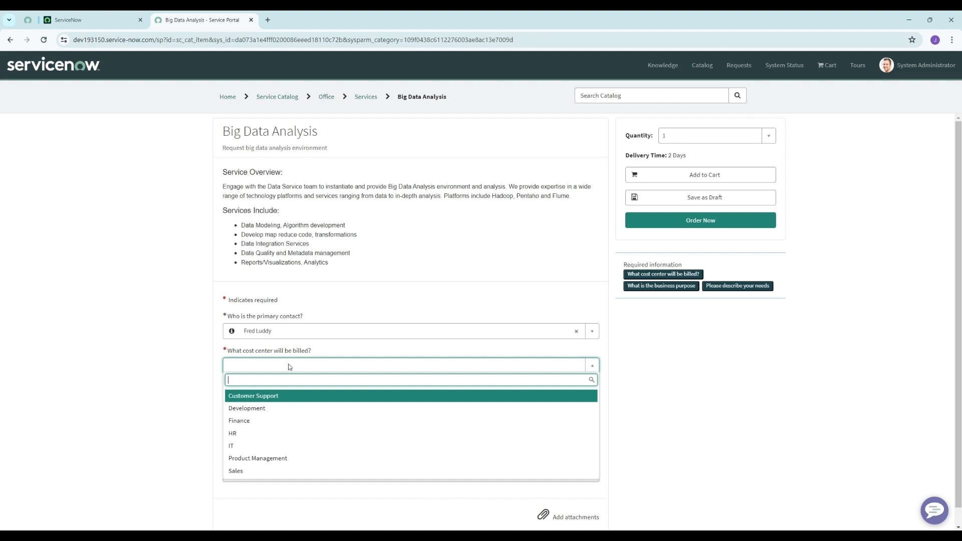
left_click(282, 407)
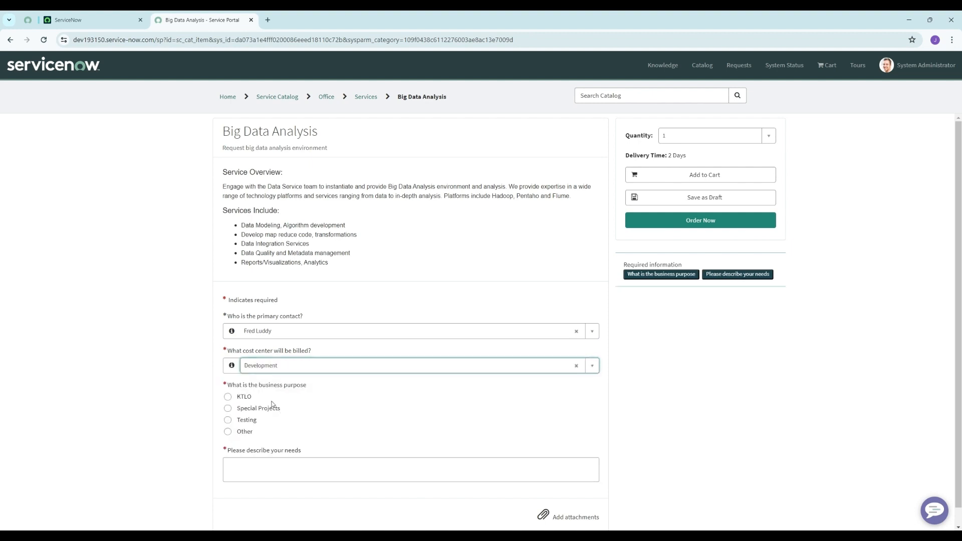
Step: Set the business purpose to Special Projects and describe the needs as "I need help with Data Visualization"
left_click(228, 408)
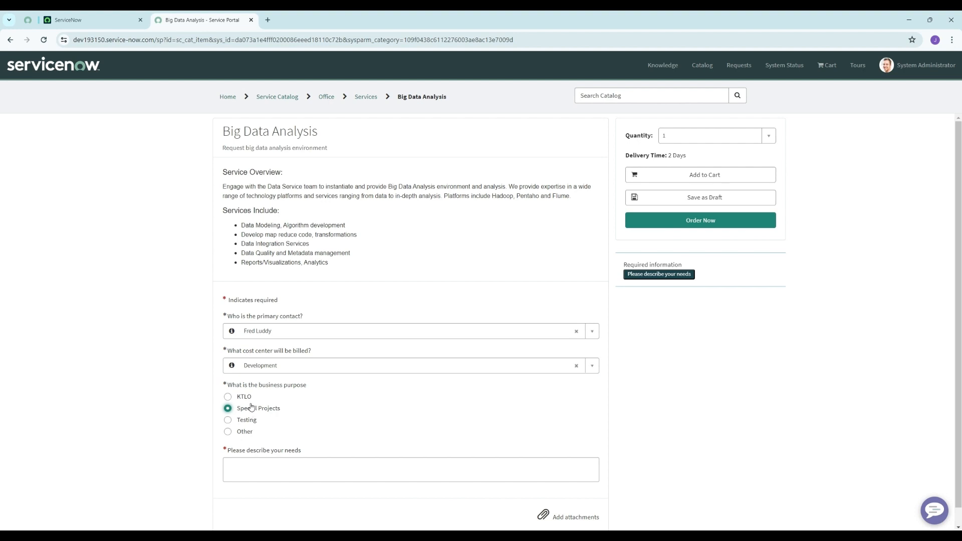
left_click(285, 466)
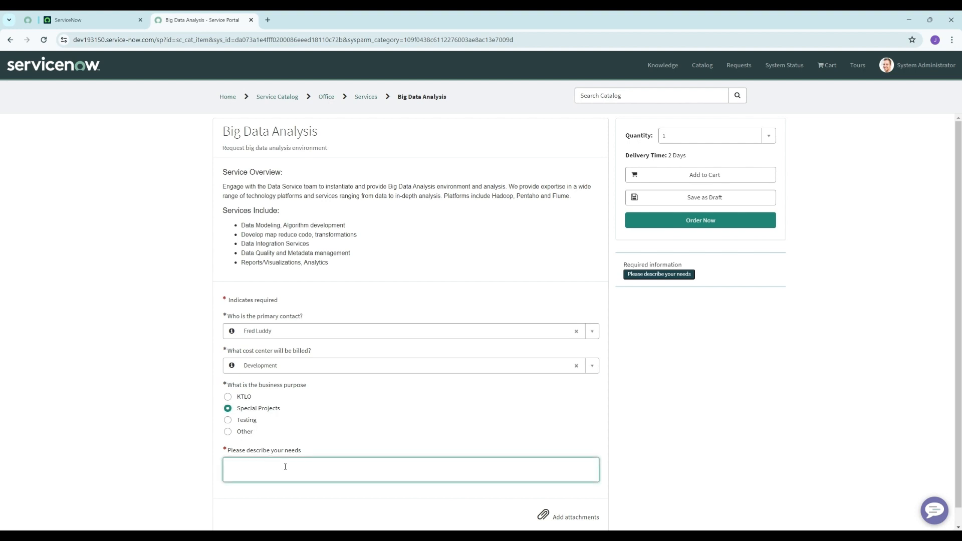
type("I need help with Data Visualiz")
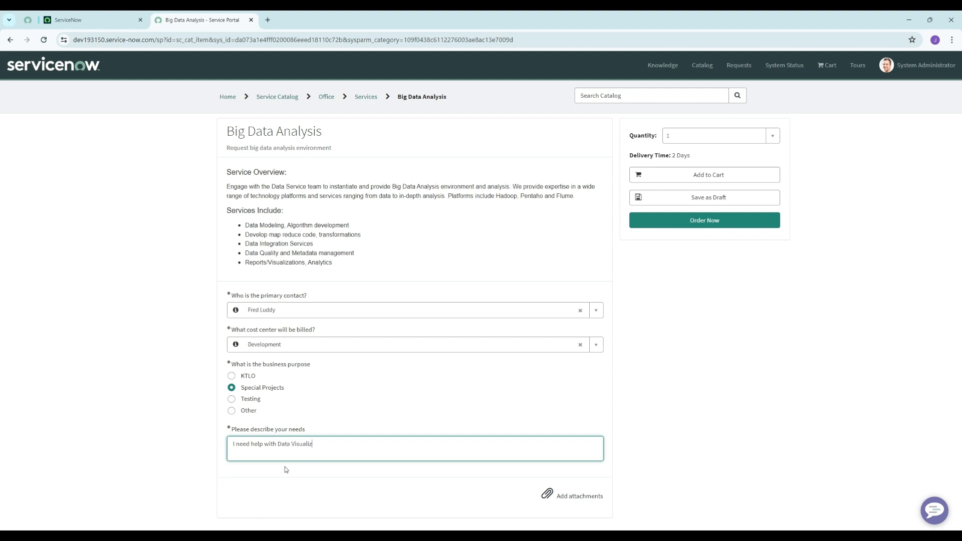
type("tion")
Step: Order the Big Data Analysis item immediately and check out the request
left_click(706, 269)
left_click(704, 221)
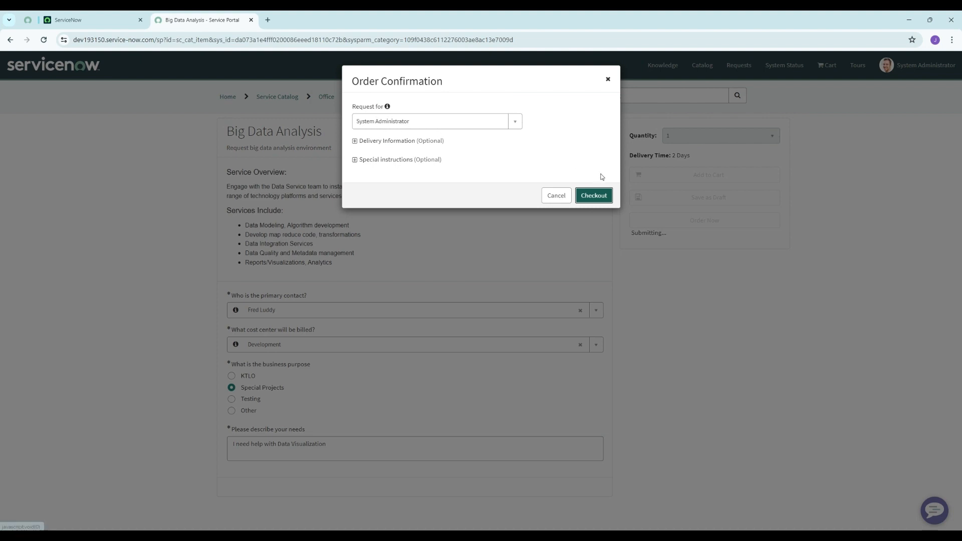
left_click(596, 198)
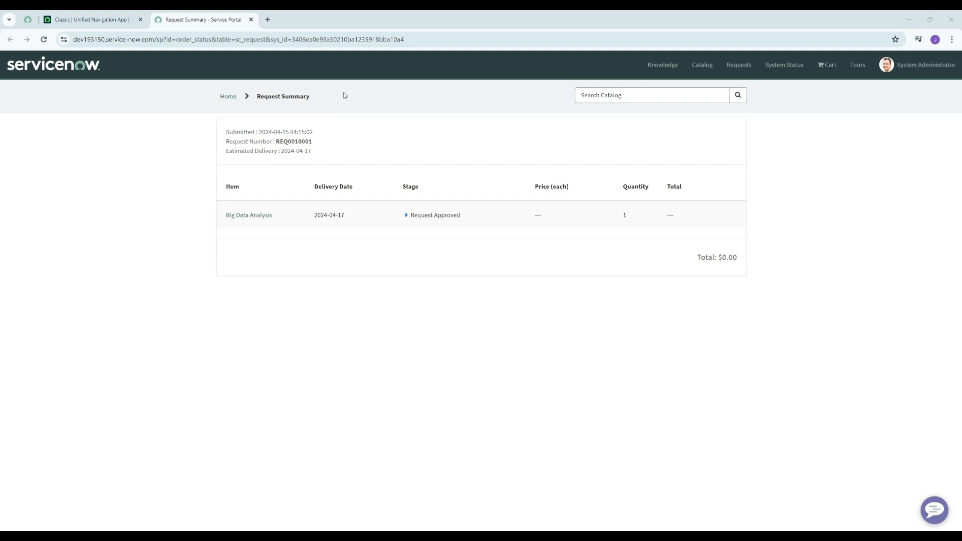
Step: Close the Service Portal page, find App Engine Studio in the application navigator, and open it
left_click(251, 20)
key("ctrl+a")
type("Ap")
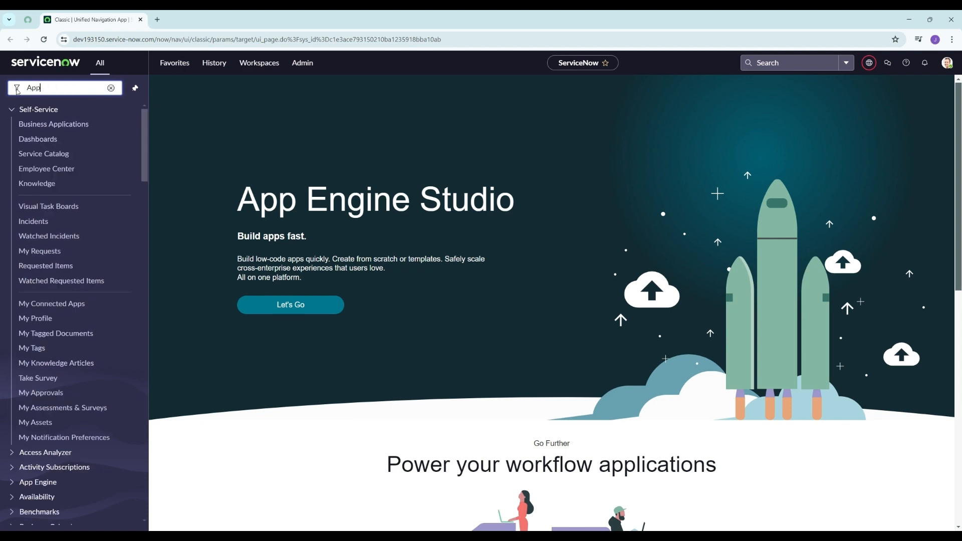
type("p Eng")
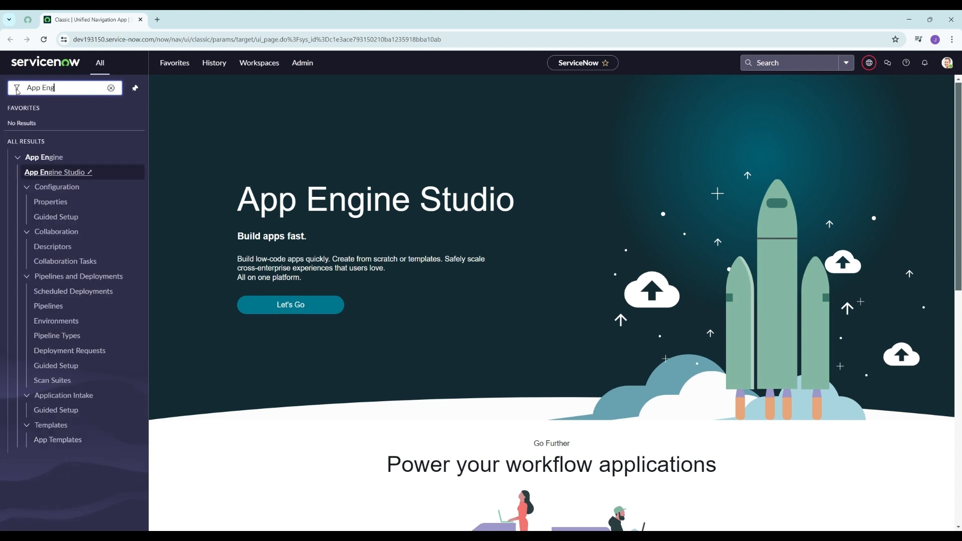
type("in")
left_click(61, 174)
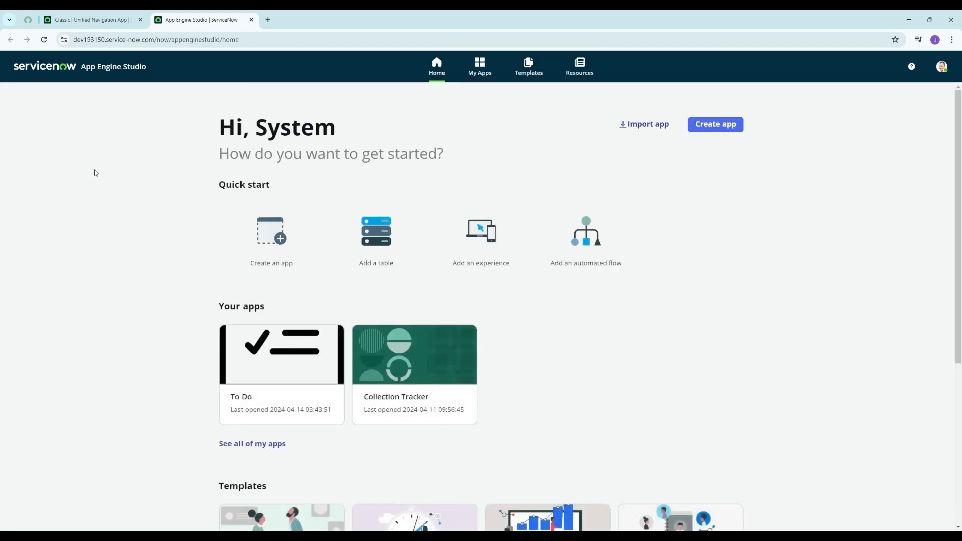
Step: Open the To Do app and begin adding a record producer experience to it
left_click(258, 365)
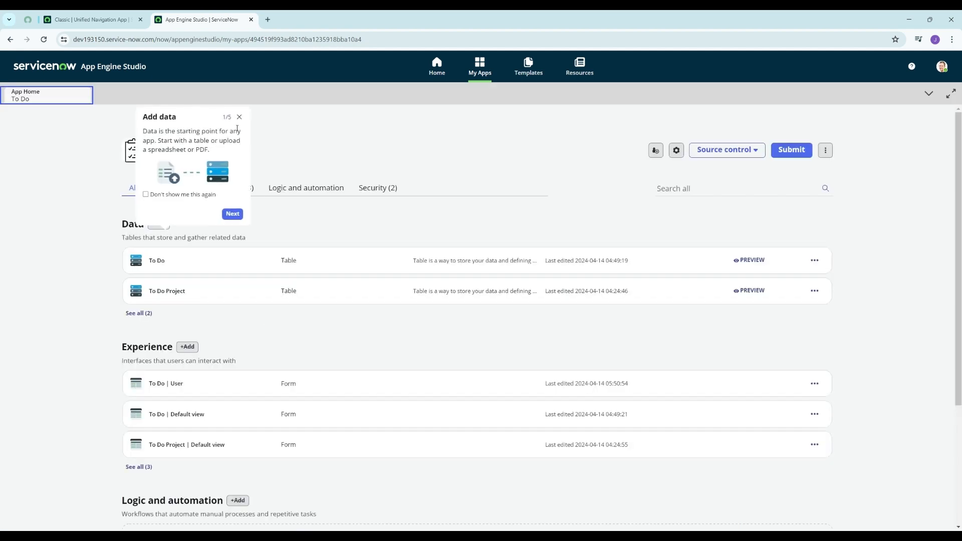
left_click(239, 118)
scroll(223, 326, "down", 3)
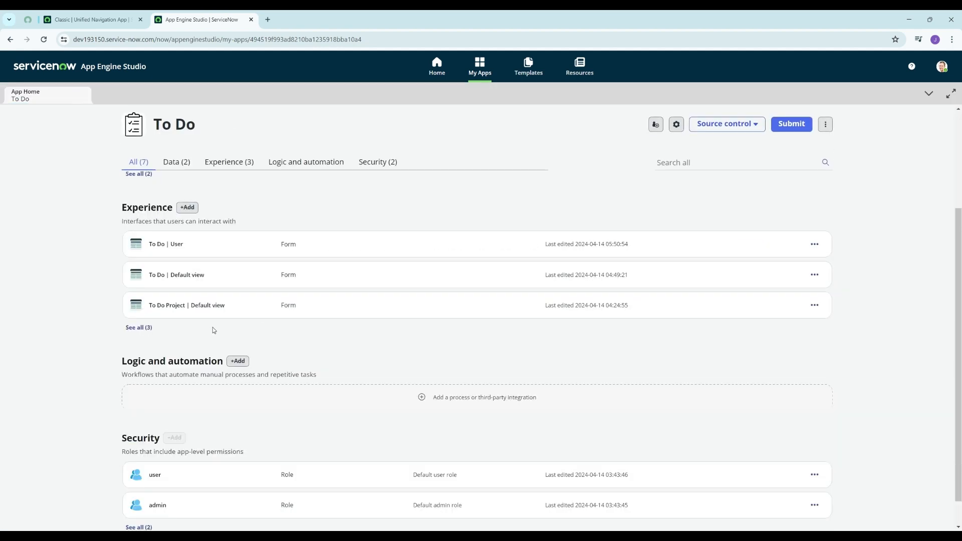
left_click(190, 209)
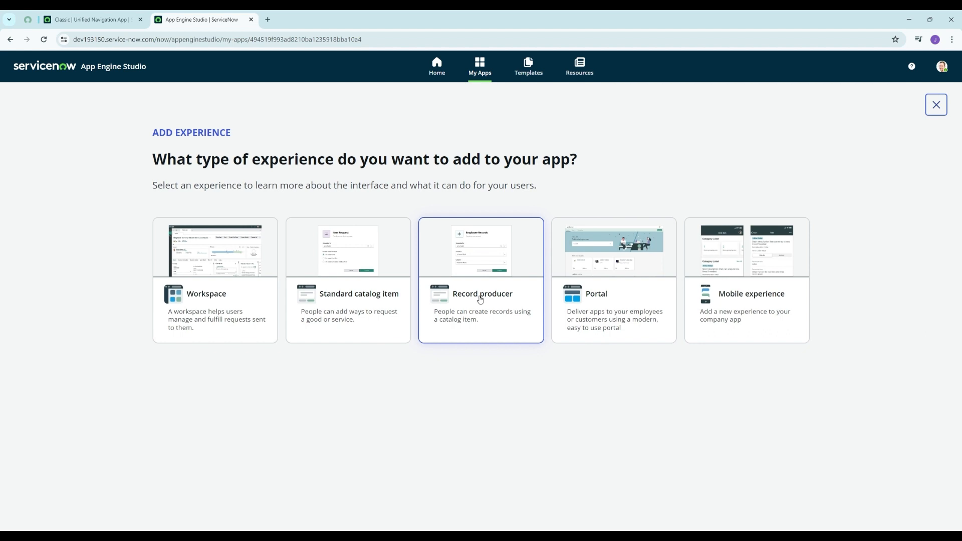
left_click(479, 297)
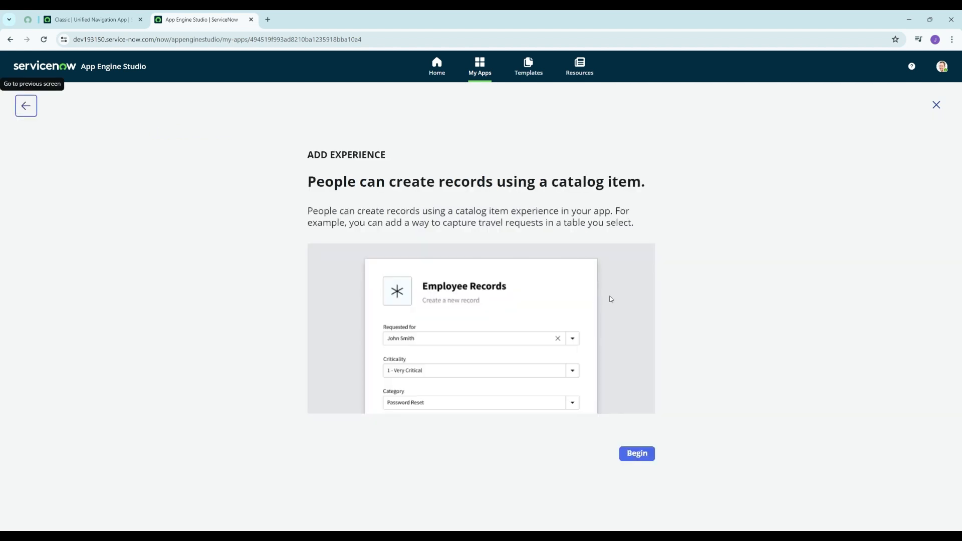
left_click(647, 455)
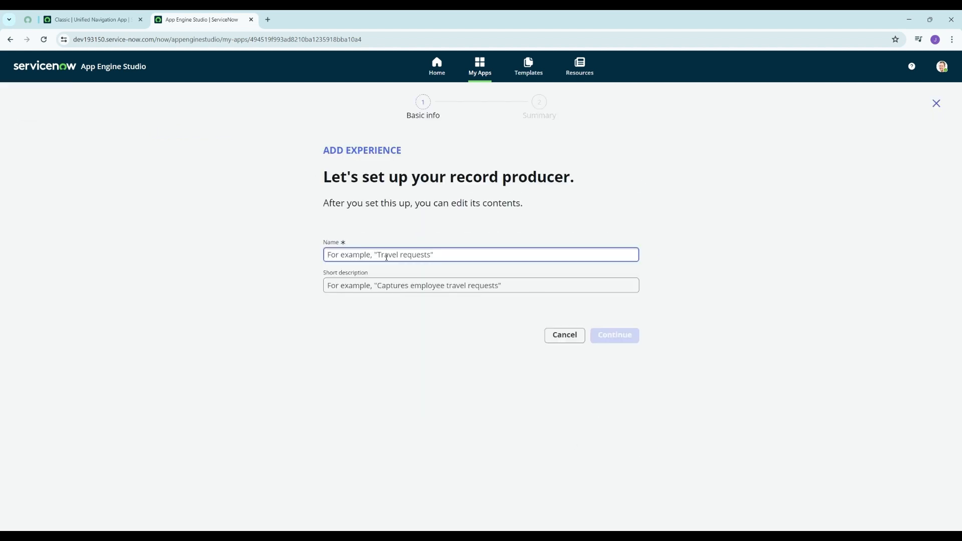
Step: Create the record producer named "Create To Do Item" with the short description "create a to do item for yourself"
type("C")
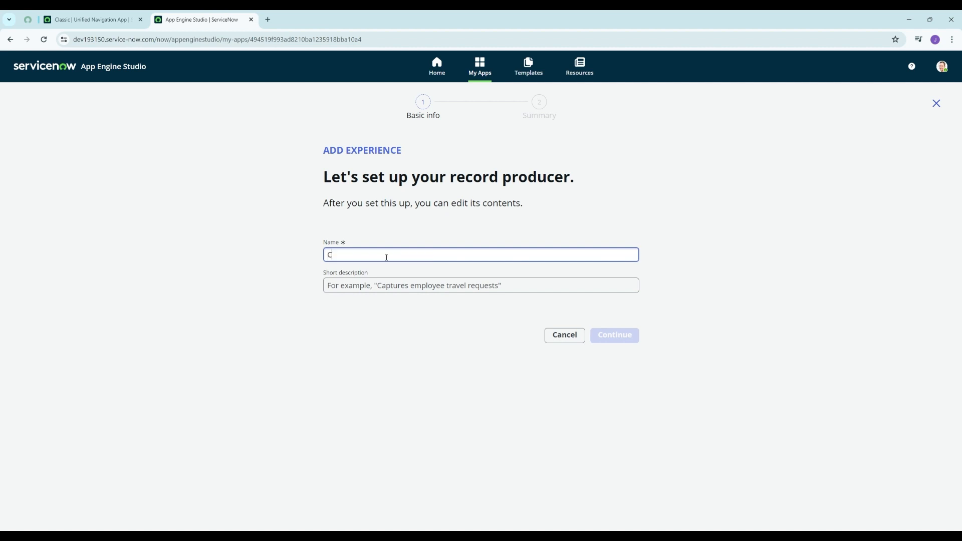
type("reate To Do Item")
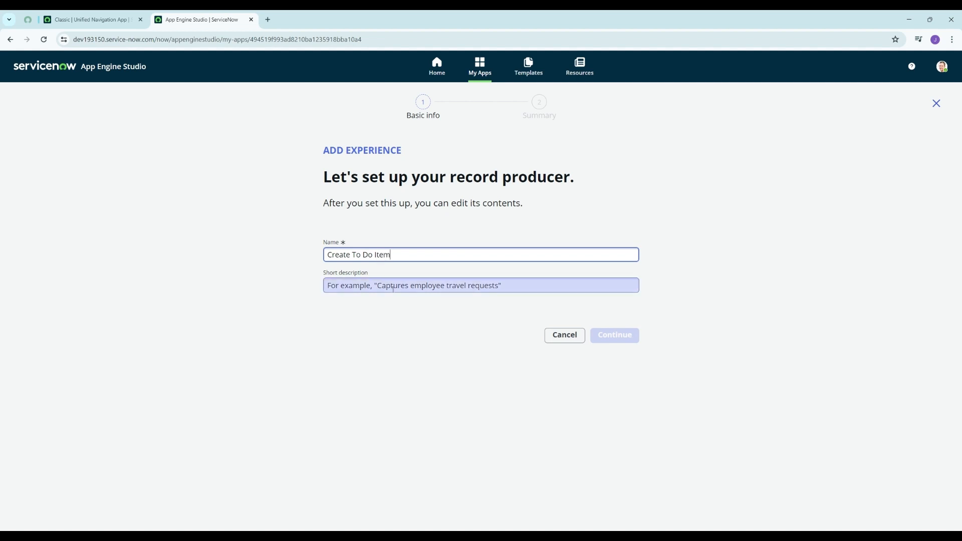
left_click(394, 285)
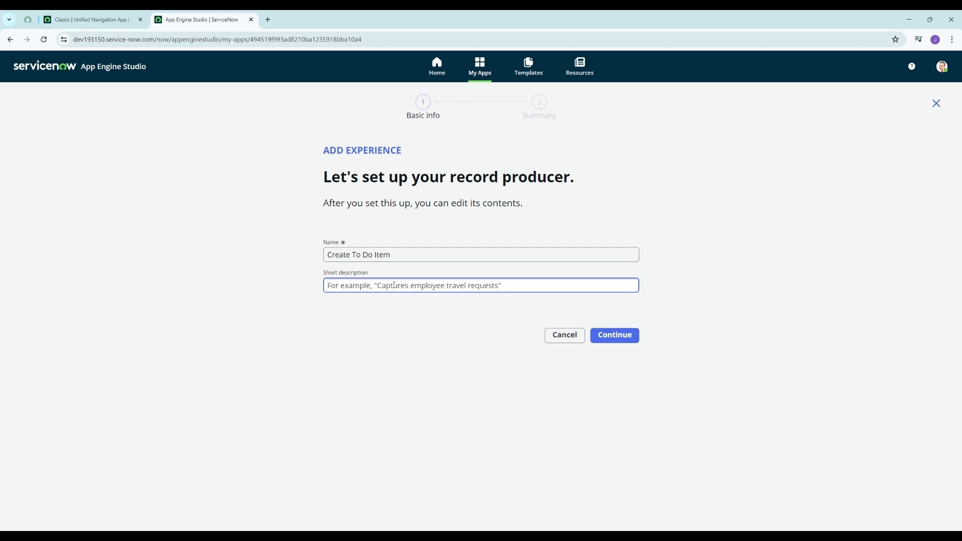
type("create a to ")
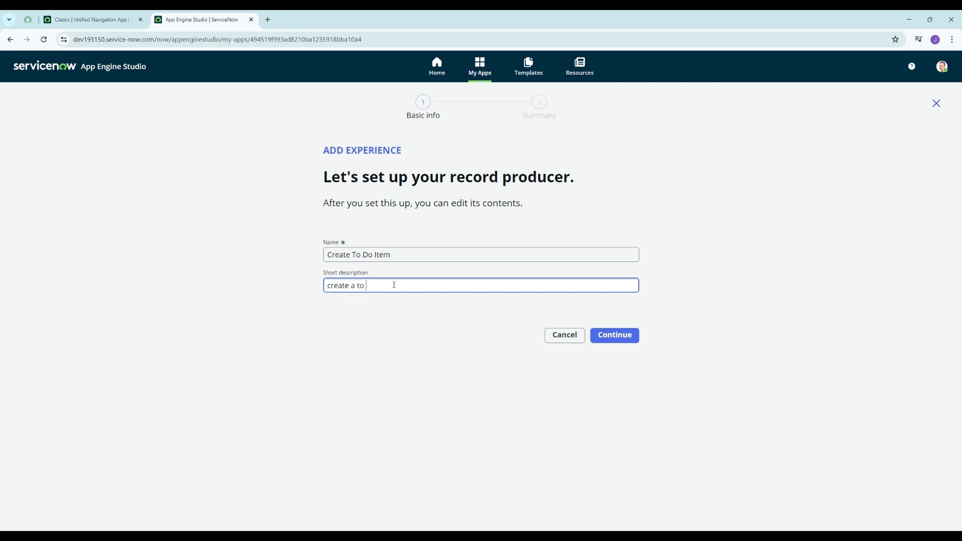
type("do itemfor yourself")
left_click(634, 337)
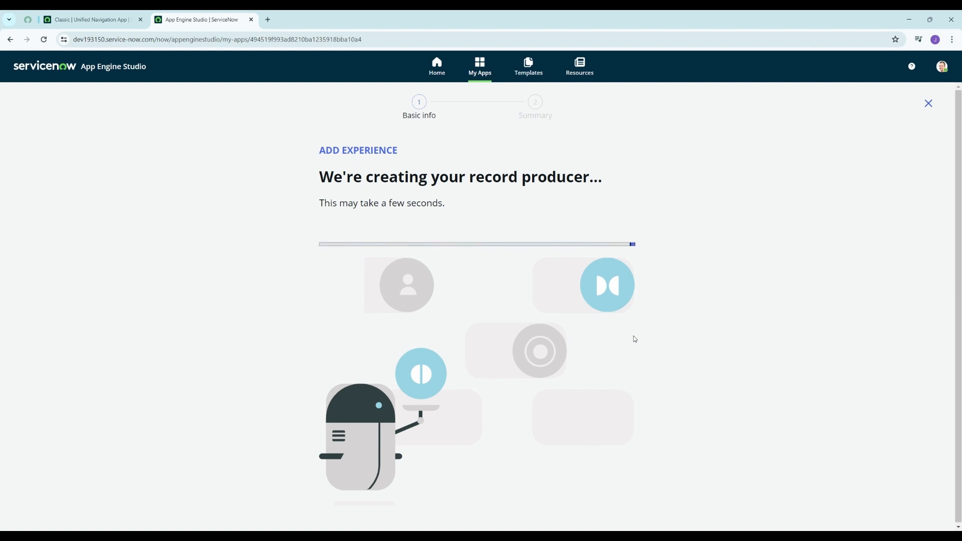
left_click(627, 351)
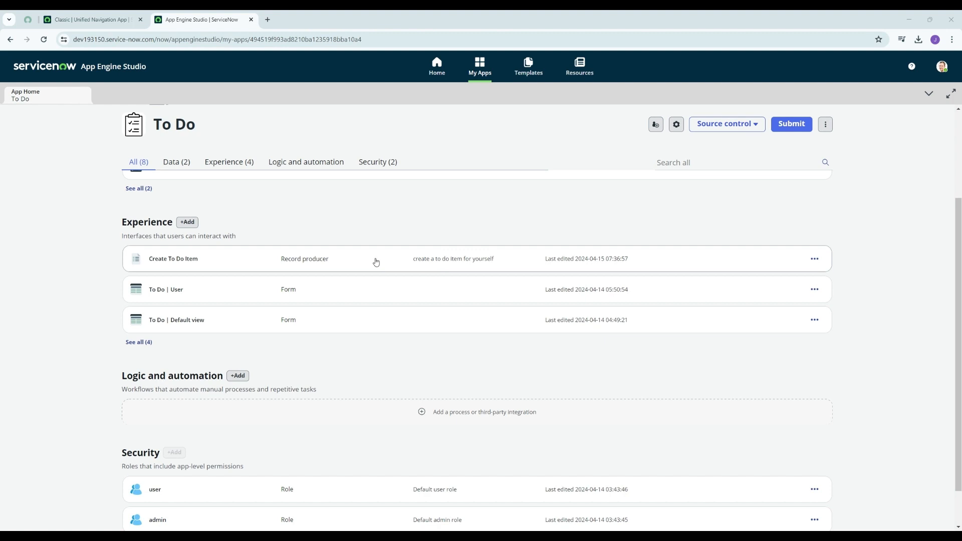
Step: Open the Create To Do Item record producer and enter the description "Create a to do item for work, home and school."
left_click(349, 264)
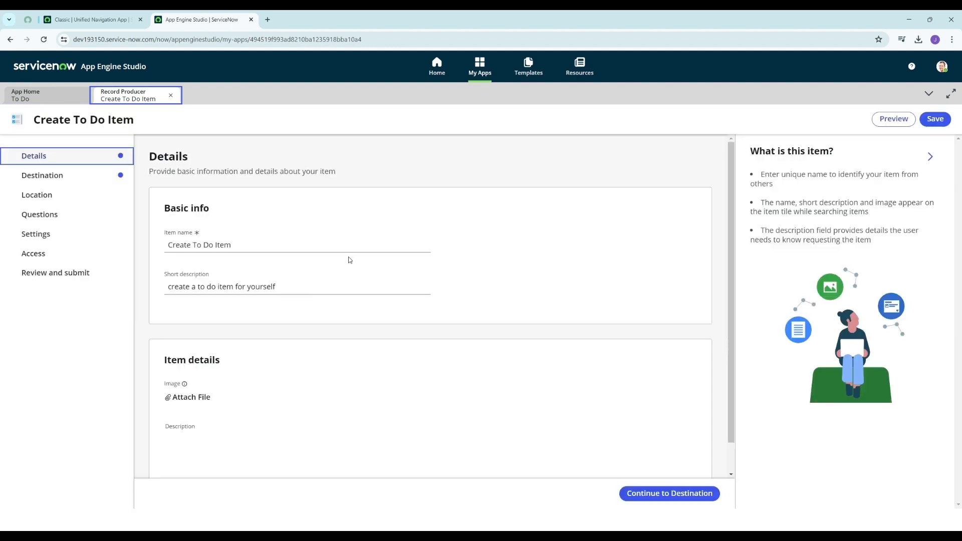
scroll(294, 249, "down", 1)
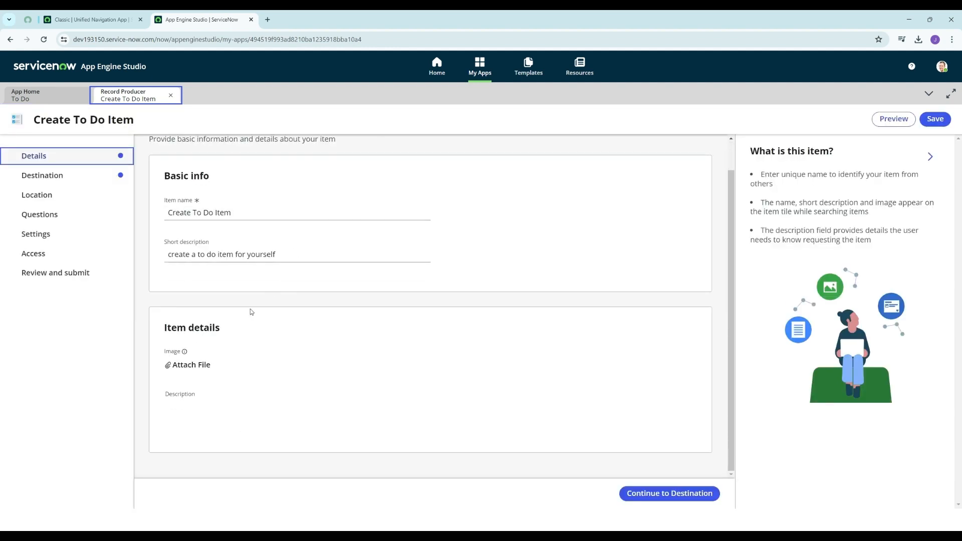
left_click(204, 428)
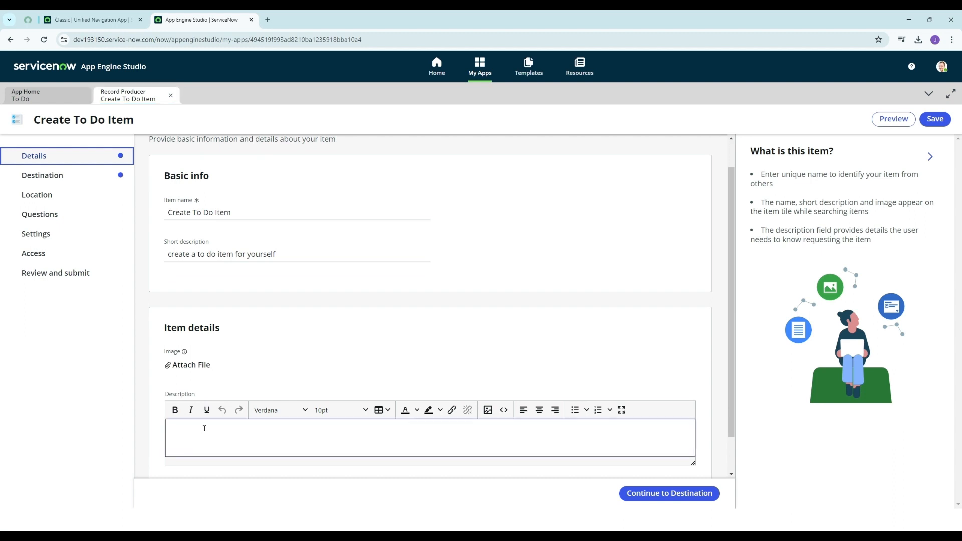
type("create a to do item for work, home and schoo")
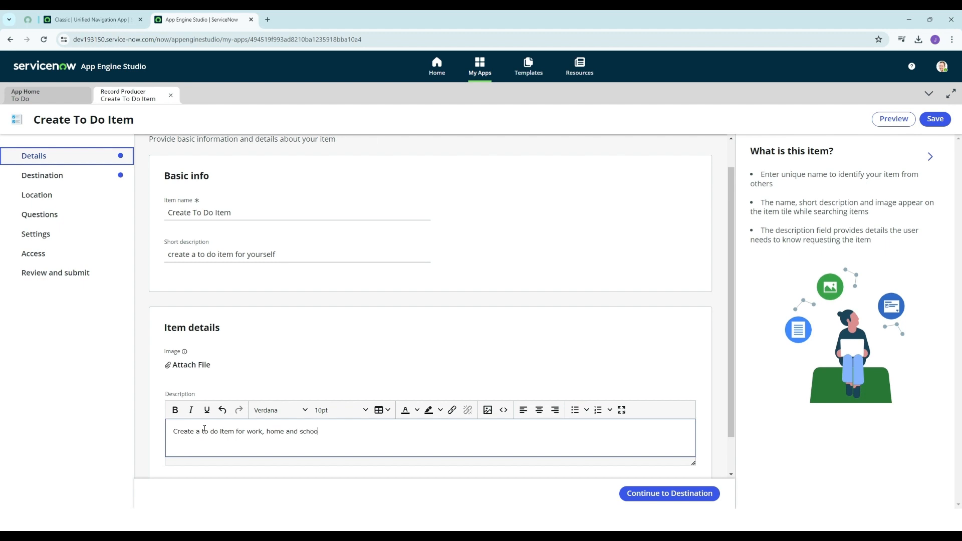
scroll(320, 337, "down", 1)
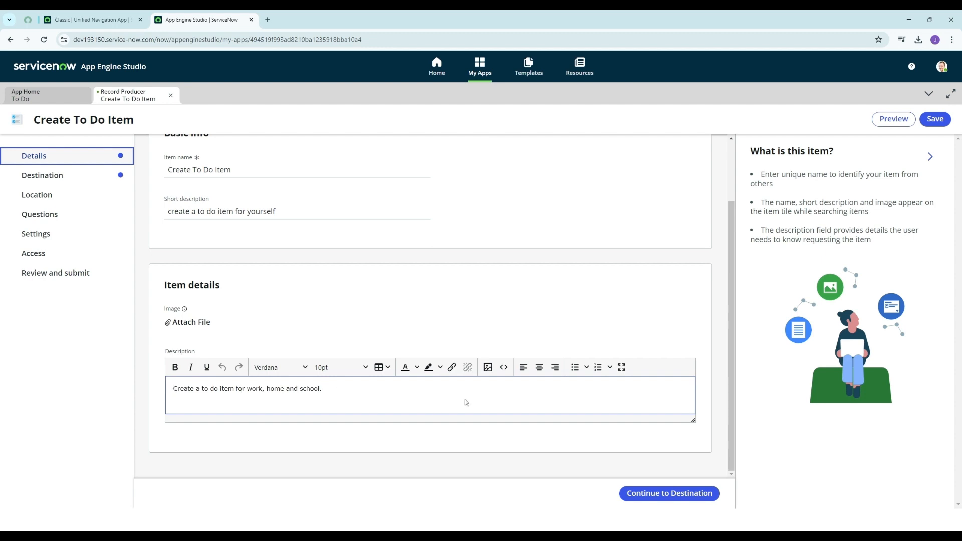
Step: Upload the checklist picture from the Pictures folder as an image for the item description
left_click(487, 367)
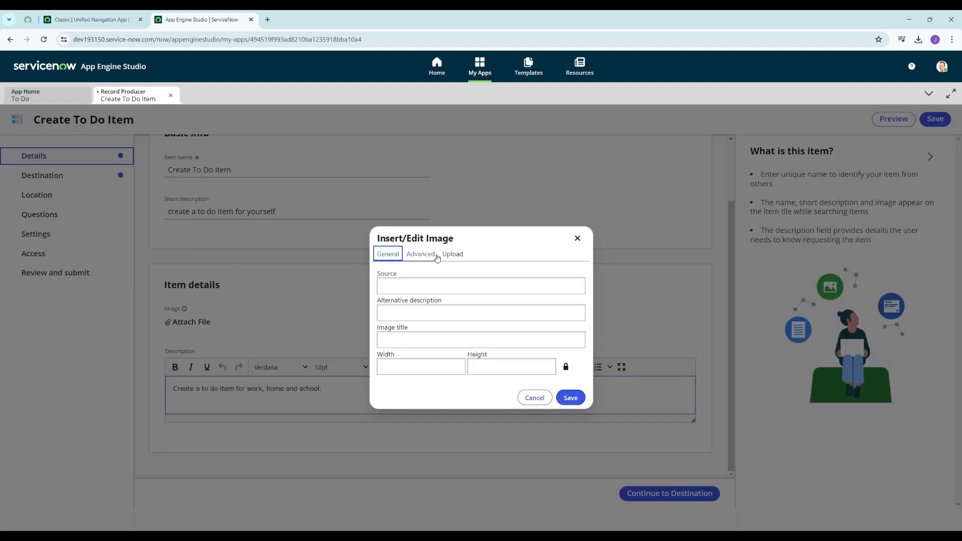
left_click(452, 254)
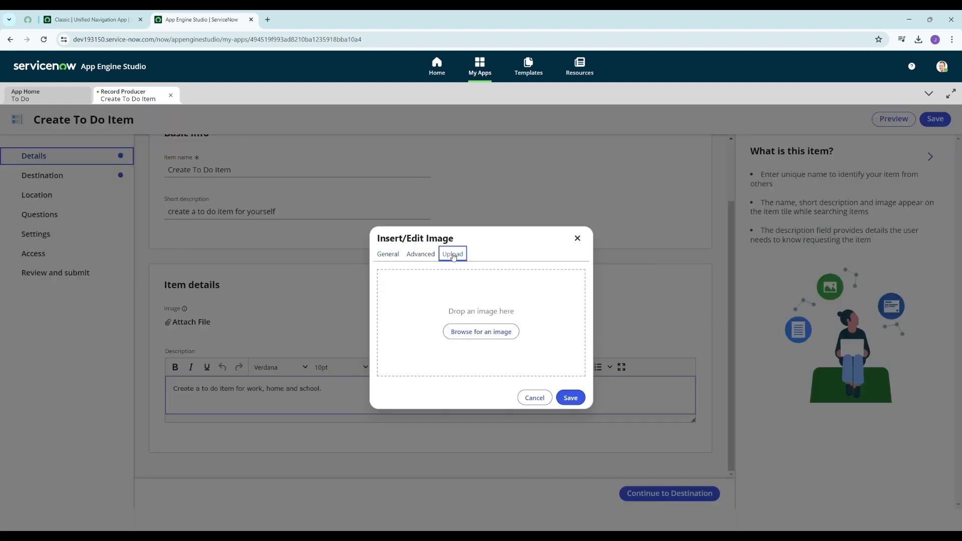
left_click(475, 333)
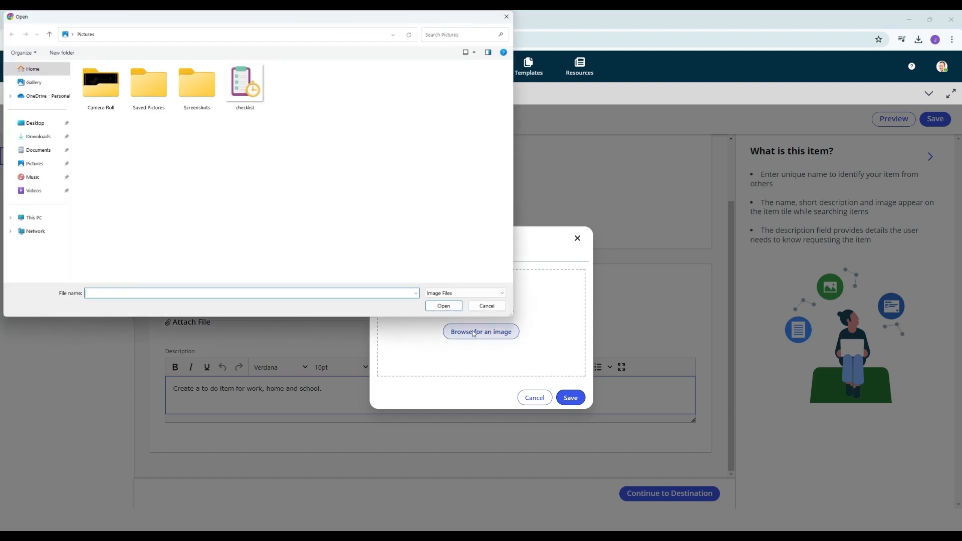
left_click(245, 84)
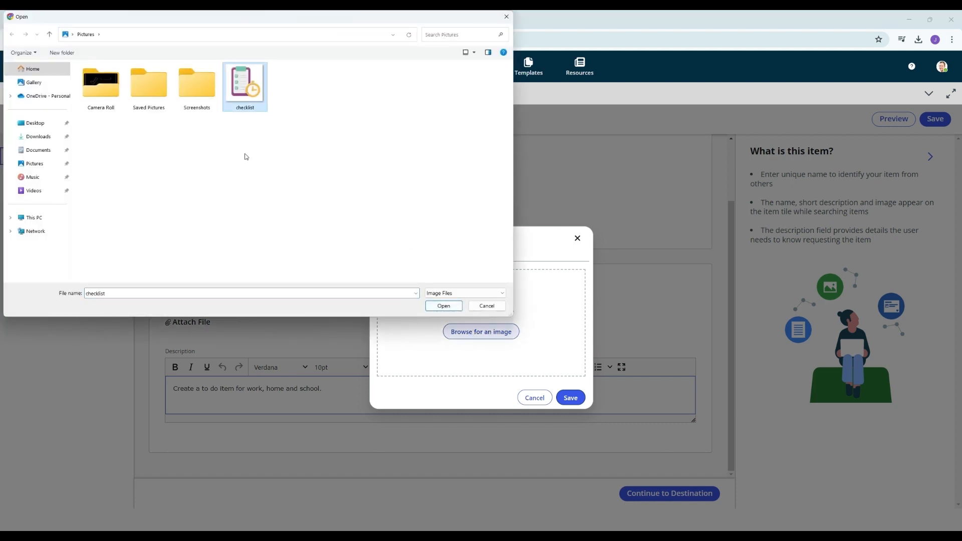
left_click(443, 307)
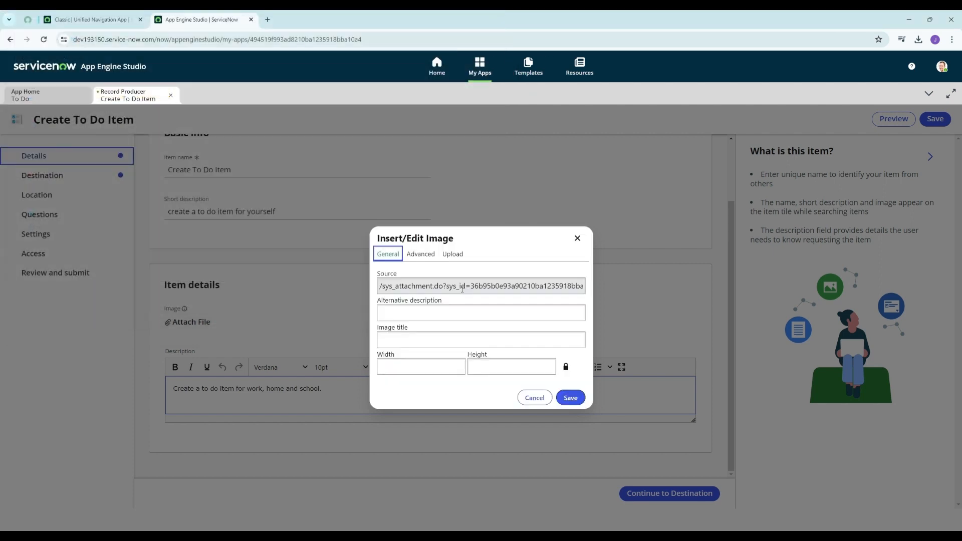
Step: Set the checklist image's width to 76 with proportions locked and insert it before the description text
left_click_drag(440, 365, 358, 369)
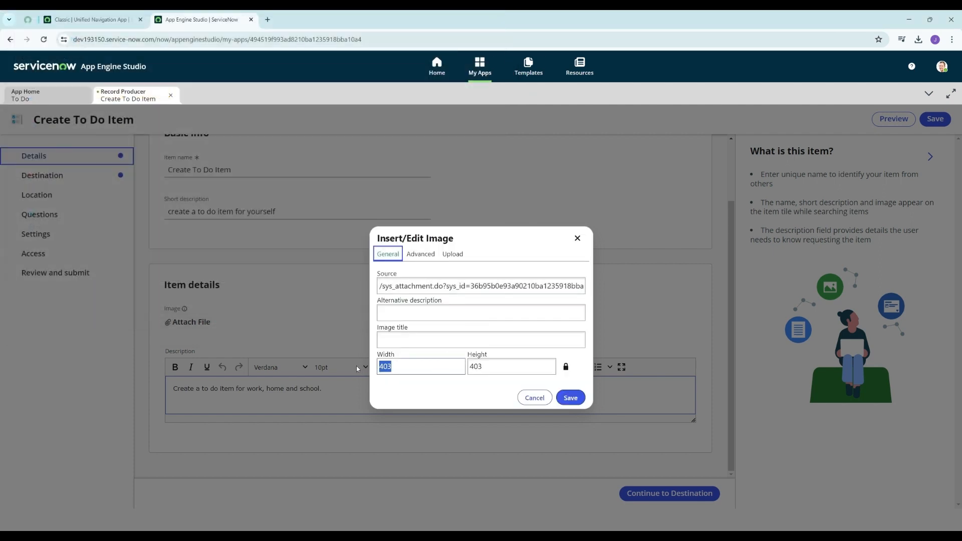
type("76")
left_click(571, 398)
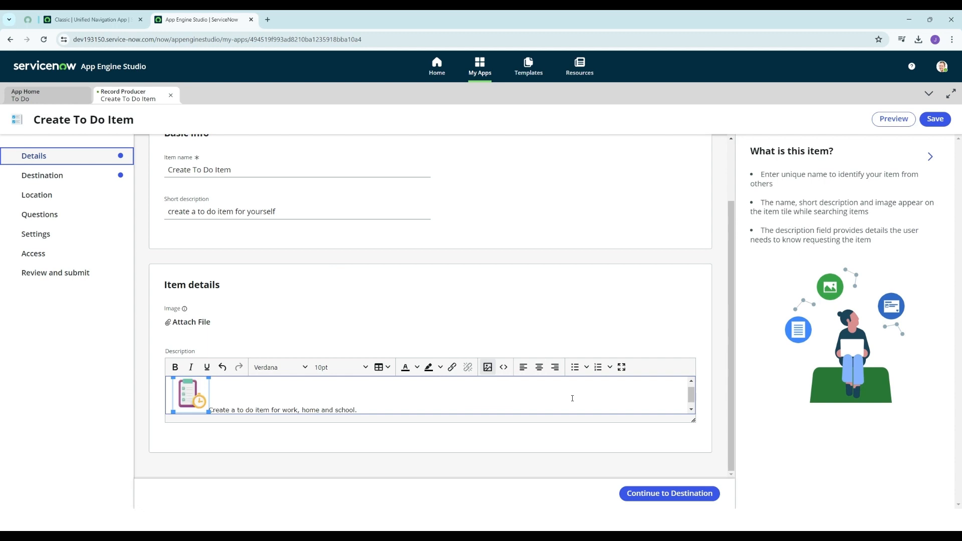
left_click(339, 318)
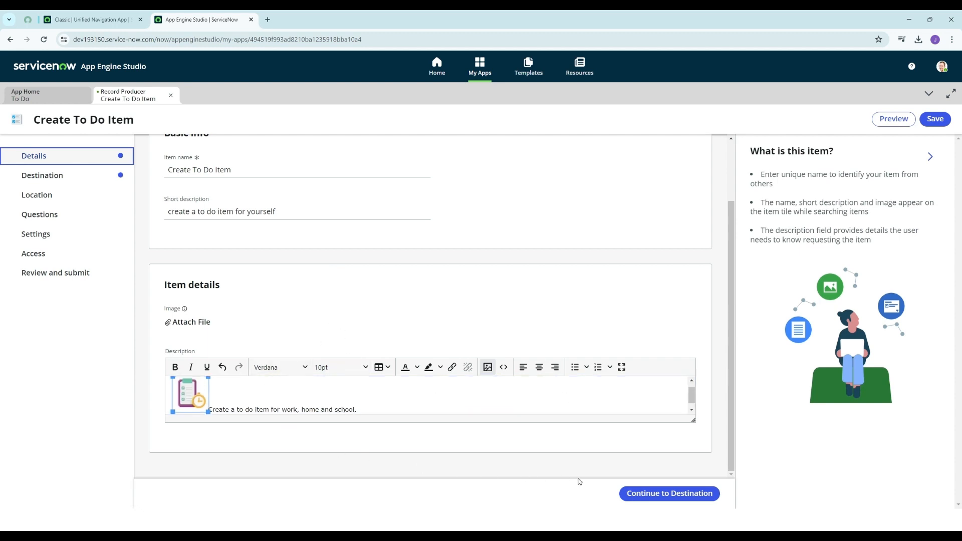
Step: Continue to the Destination section and choose the To Do table as the record submission table
left_click(649, 499)
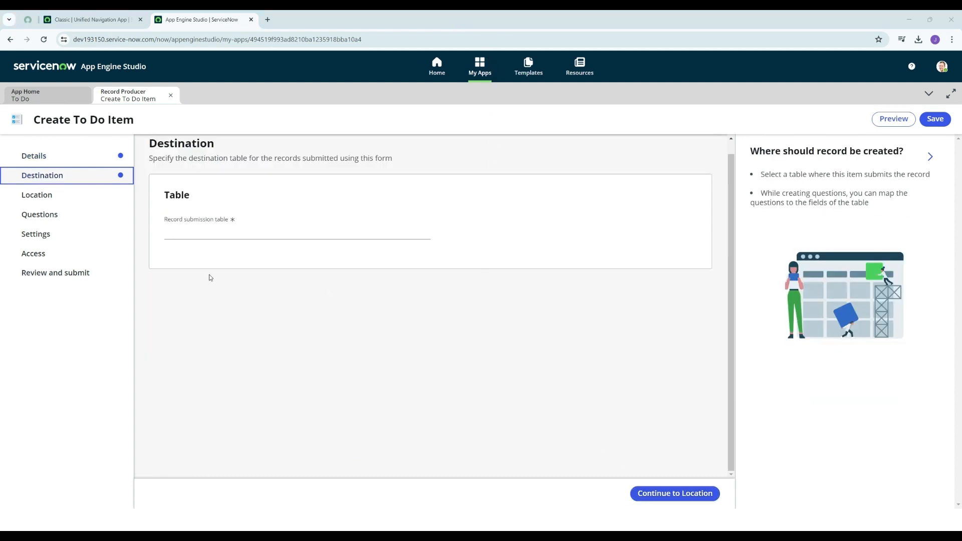
left_click(218, 231)
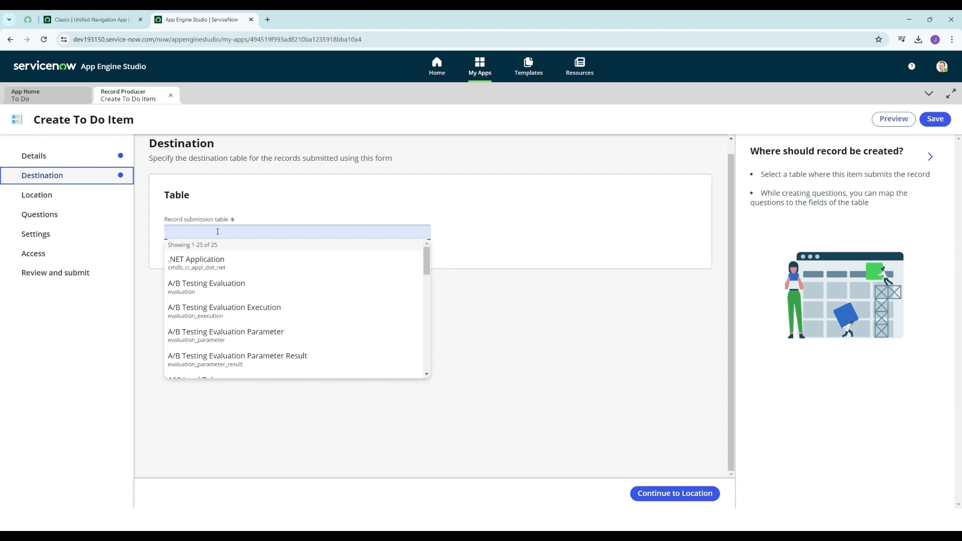
type("To Do")
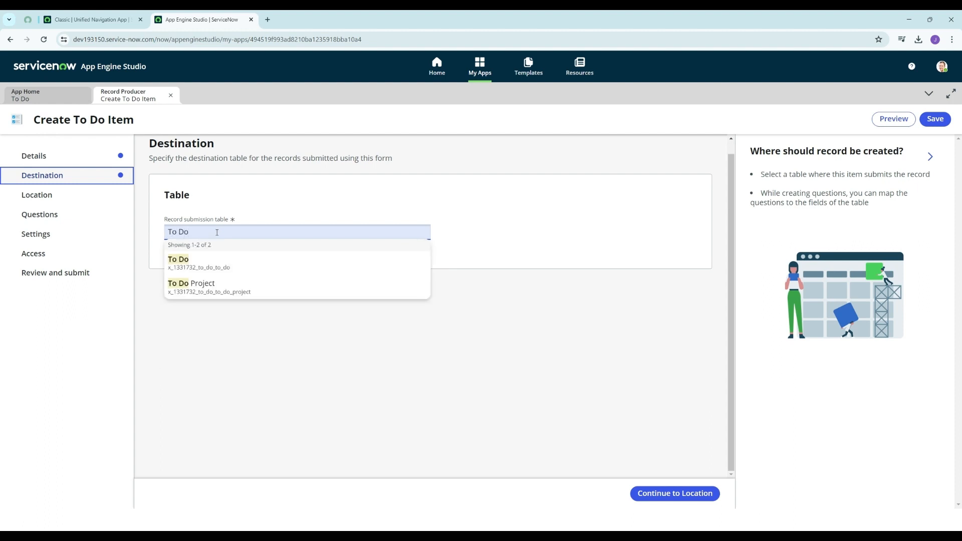
left_click(227, 261)
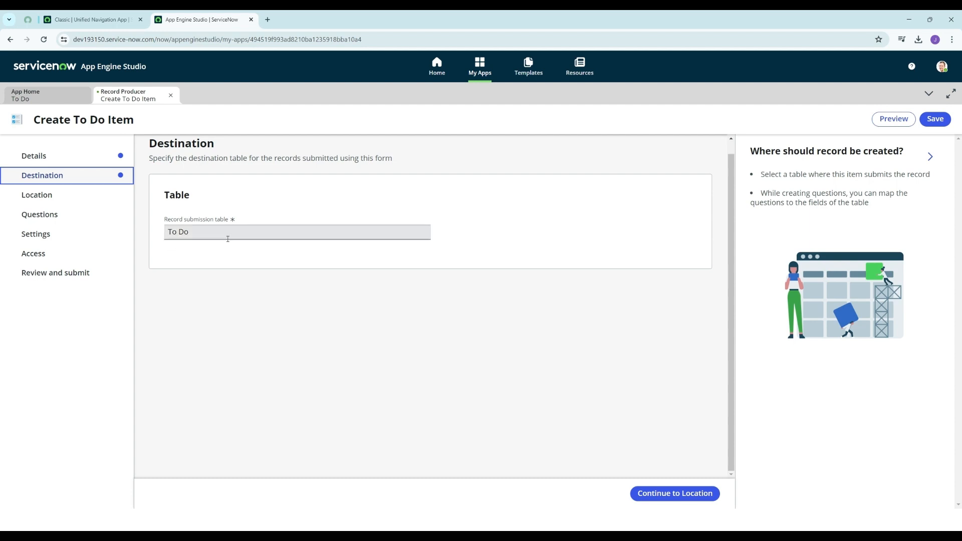
Step: Continue to the Location section and save Service Catalog as the item's selected catalog
left_click(670, 494)
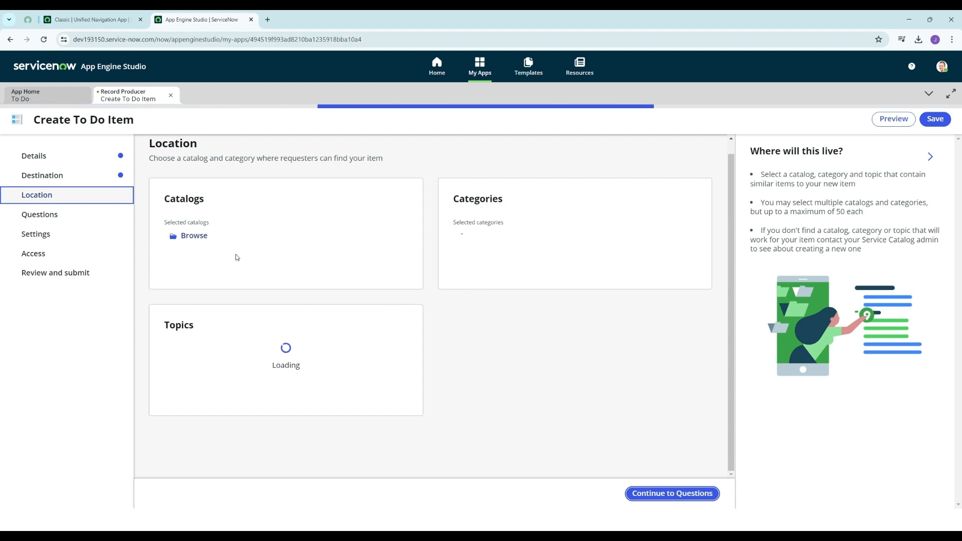
left_click(192, 237)
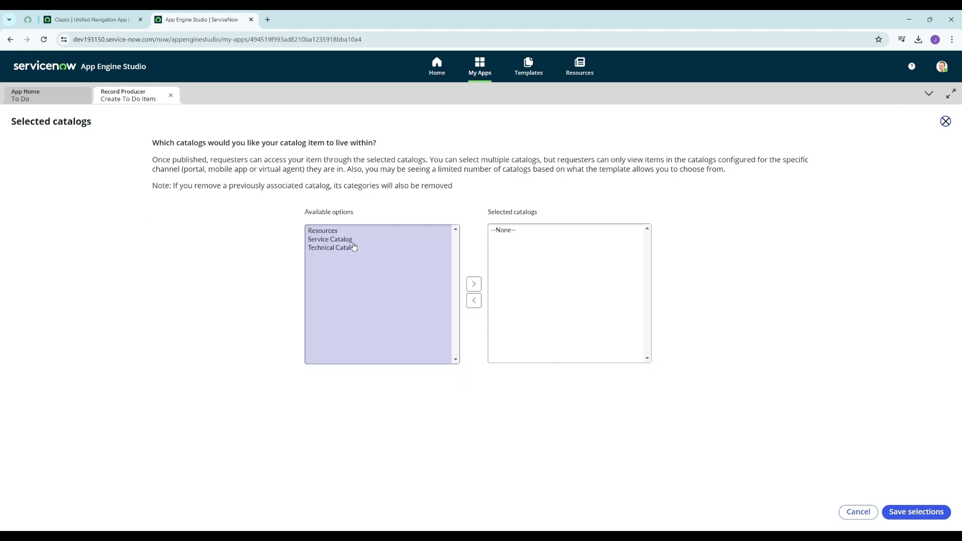
left_click(351, 240)
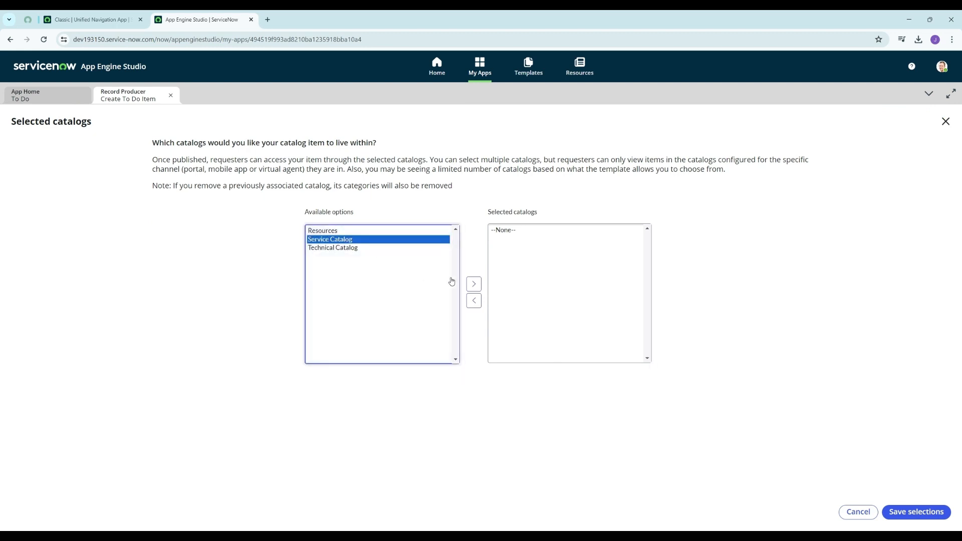
left_click(473, 284)
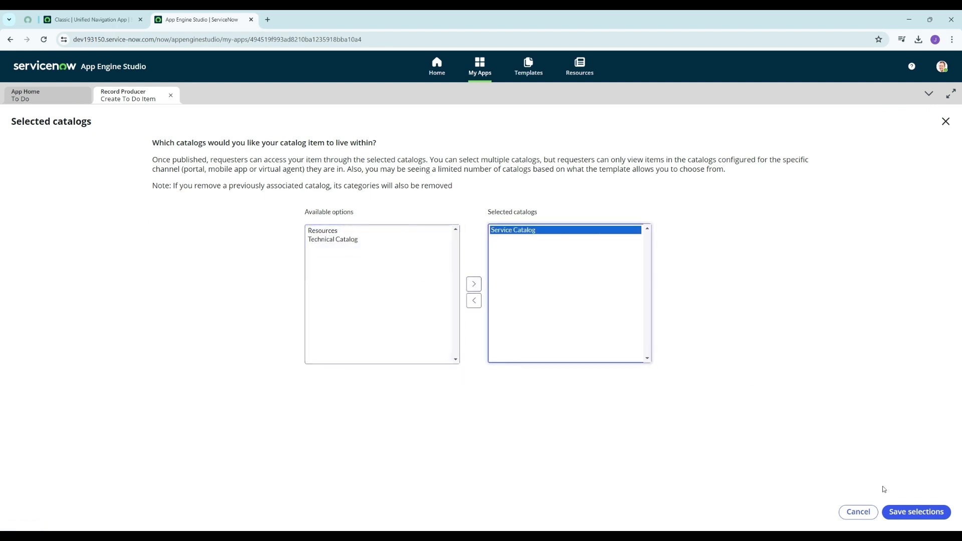
left_click(918, 516)
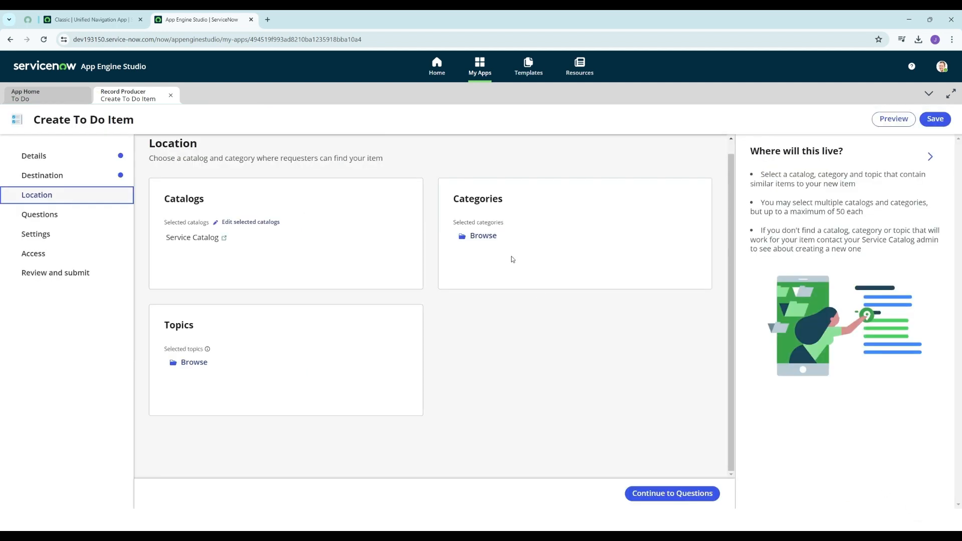
Step: Assign the item to the "Can We Help You?" category and save the selection
left_click(486, 236)
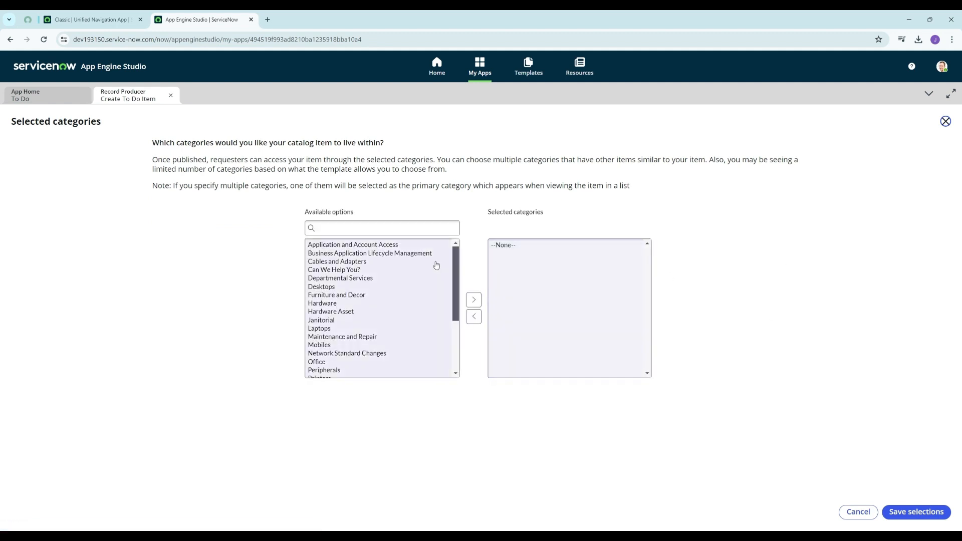
left_click(363, 271)
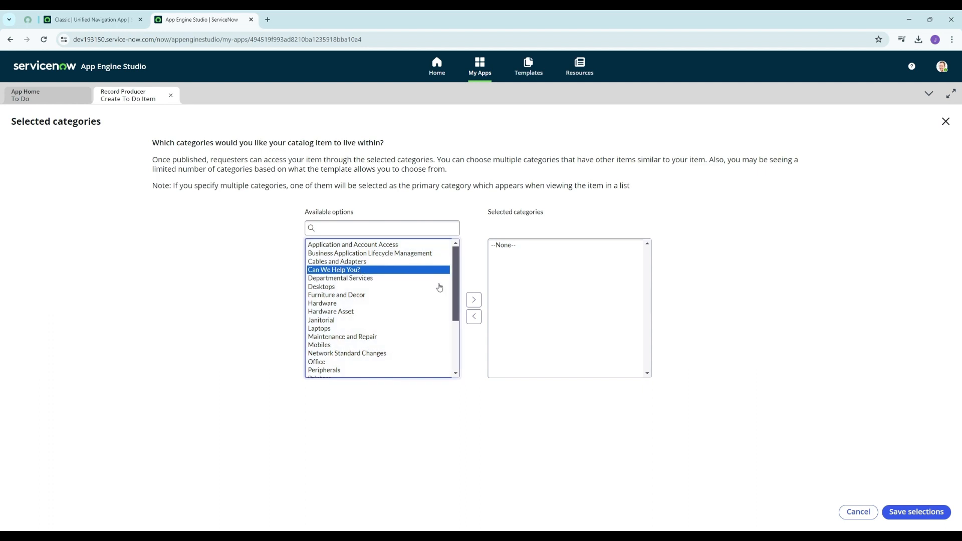
left_click(474, 300)
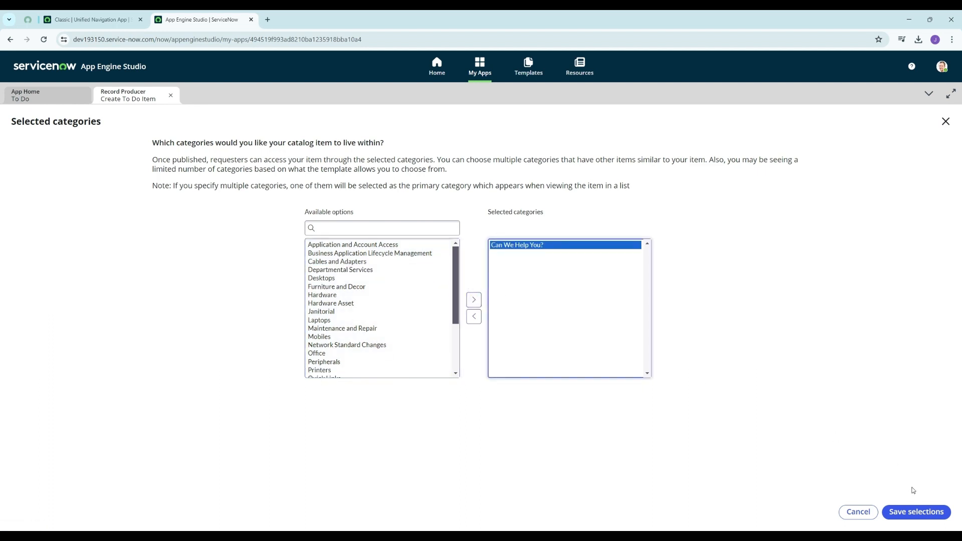
left_click(916, 512)
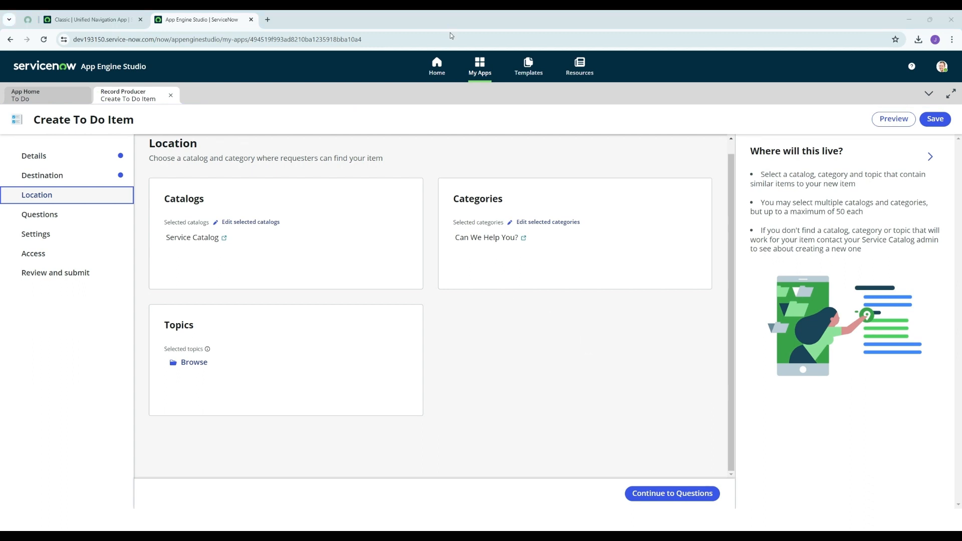
Step: Continue to the Questions section and start a new Text question with the Single-line subtype
left_click(670, 499)
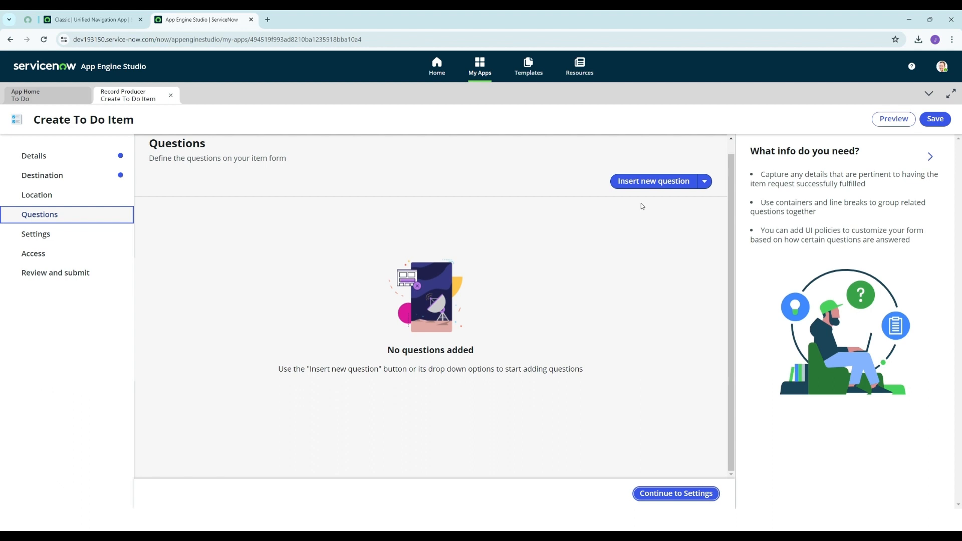
left_click(653, 181)
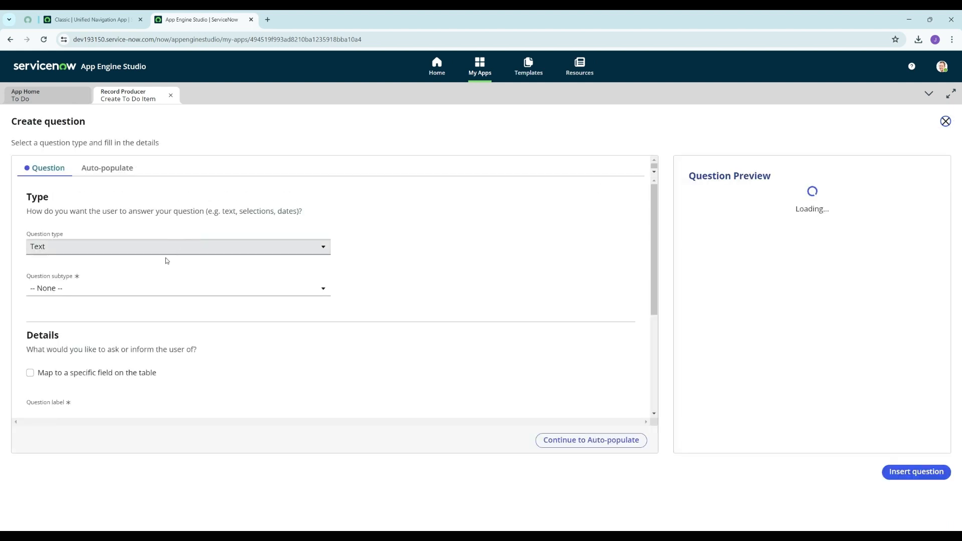
left_click(133, 296)
left_click(118, 316)
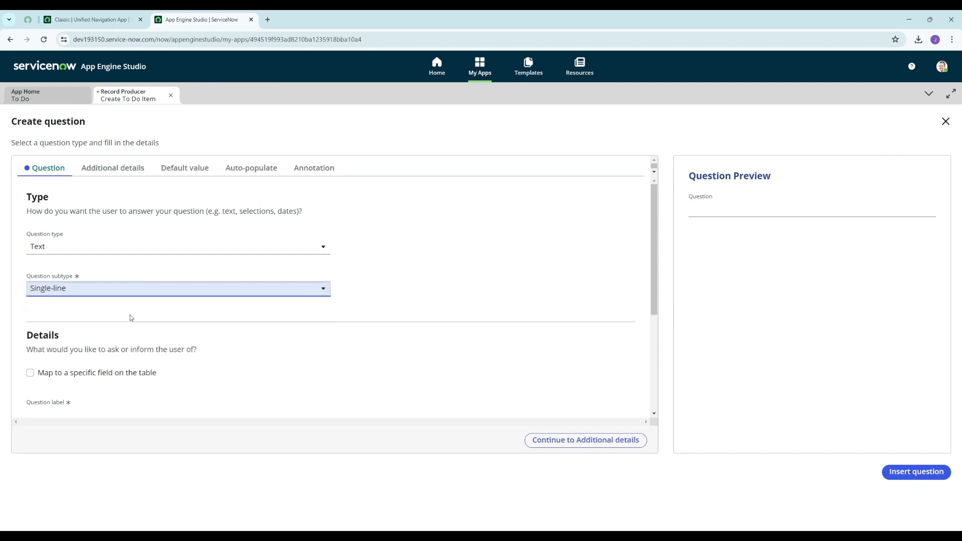
Step: Map the question to a specific field on the table, choosing the To Do Item field
scroll(131, 317, "down", 2)
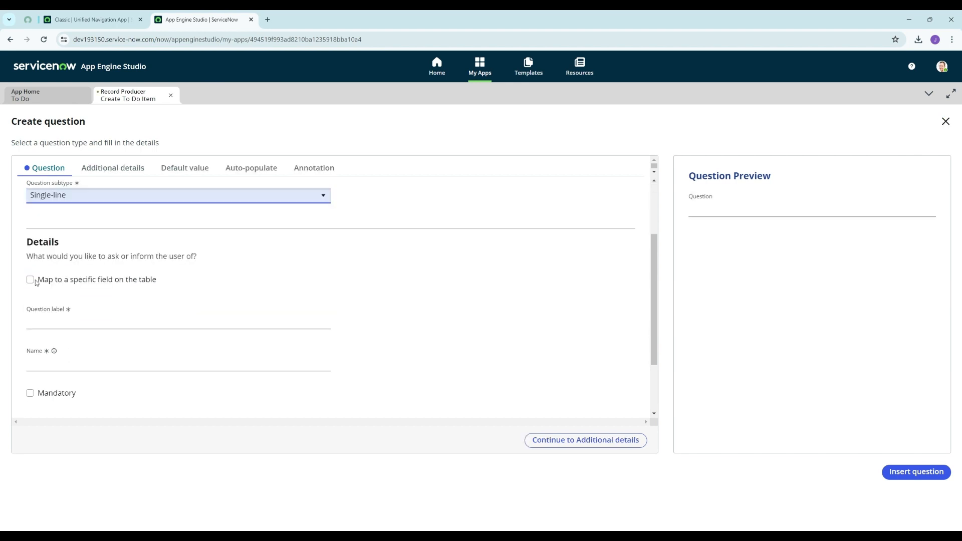
left_click(35, 281)
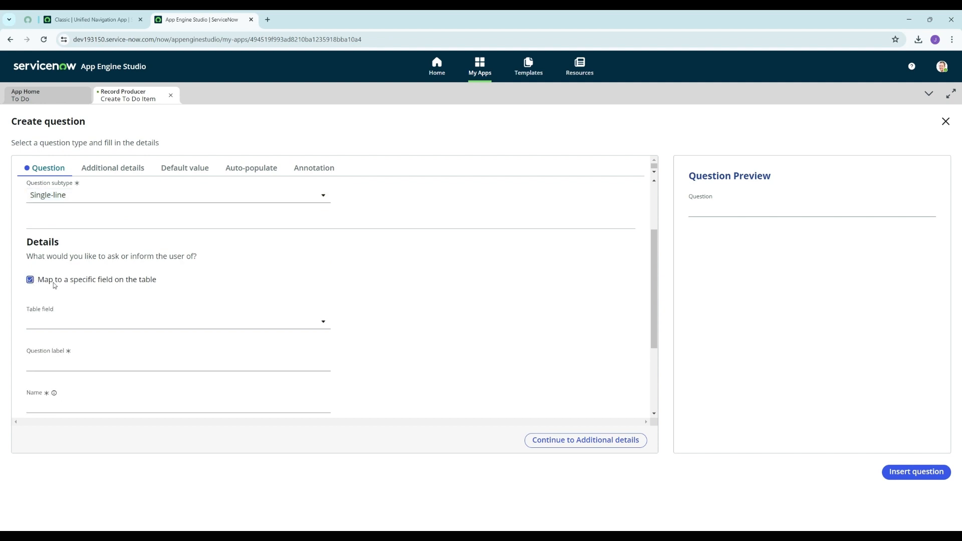
left_click(88, 325)
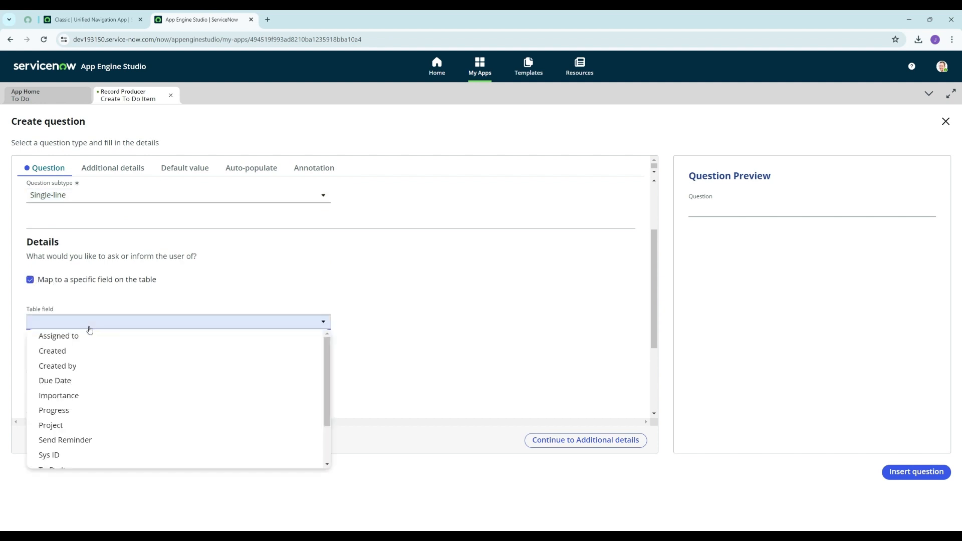
scroll(95, 391, "down", 2)
left_click(98, 416)
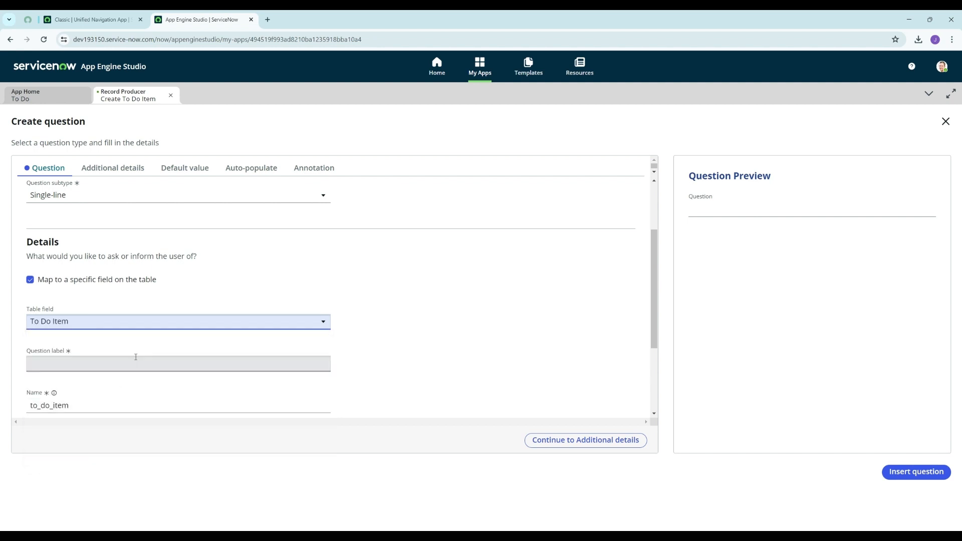
Step: Enter "What needs to get done ?" as the question label and review the question's settings
scroll(132, 355, "down", 1)
left_click(112, 318)
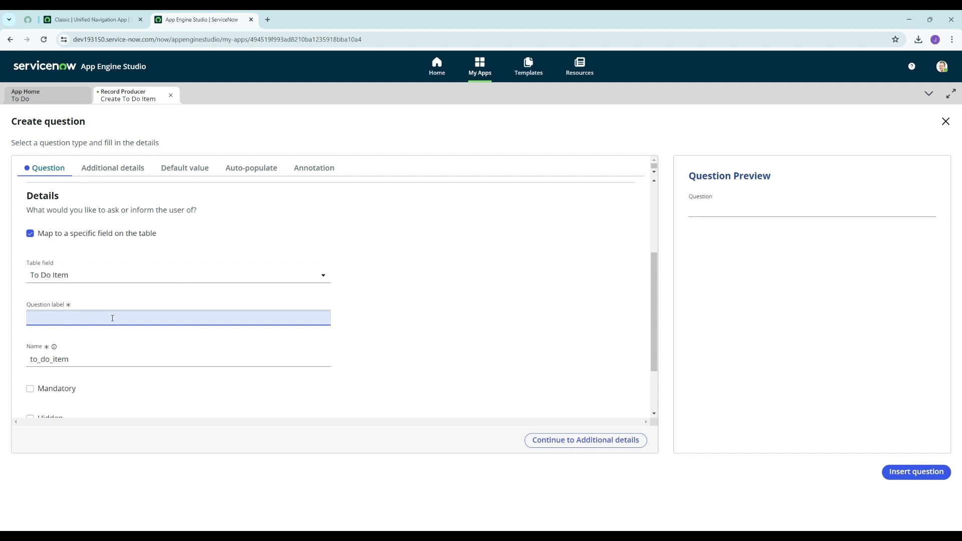
type("What needs to get done?")
scroll(122, 328, "down", 1)
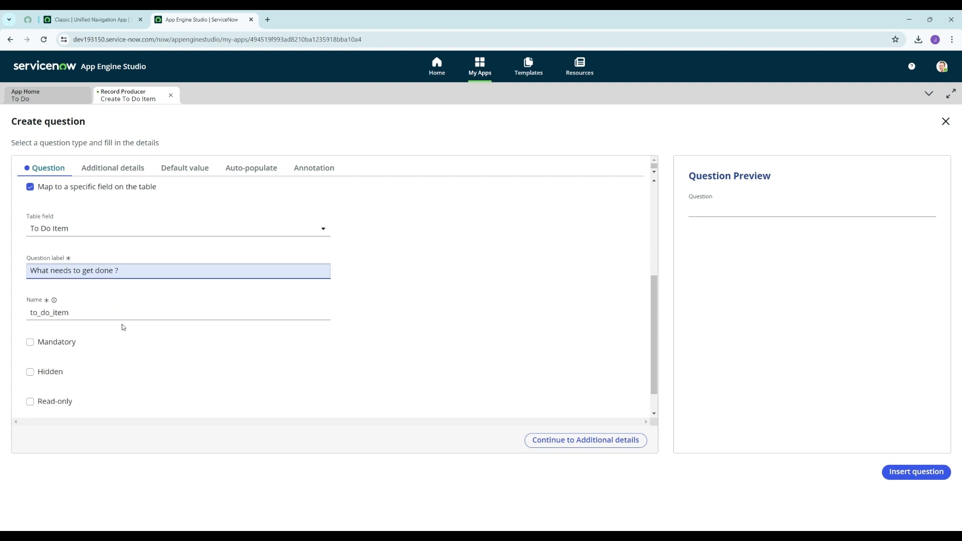
scroll(122, 327, "up", 4)
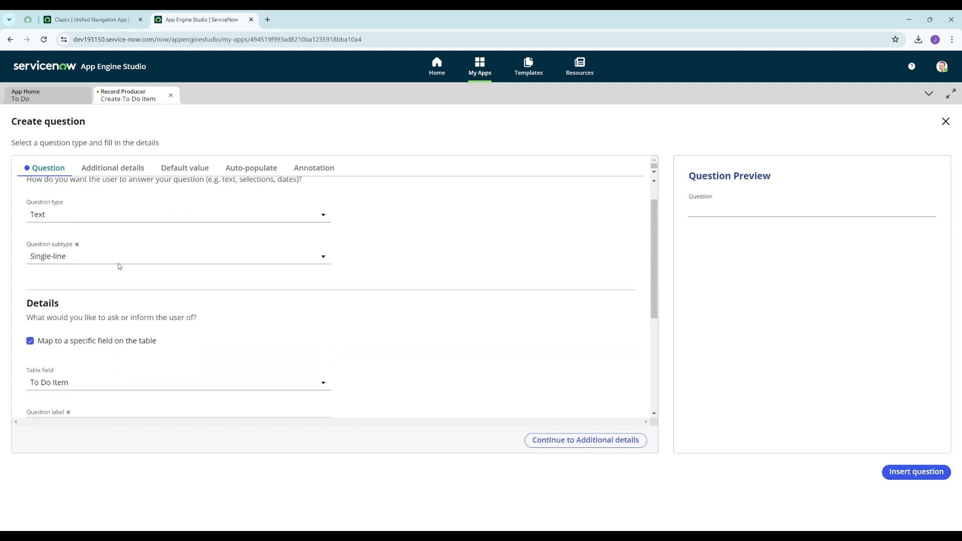
scroll(127, 203, "down", 2)
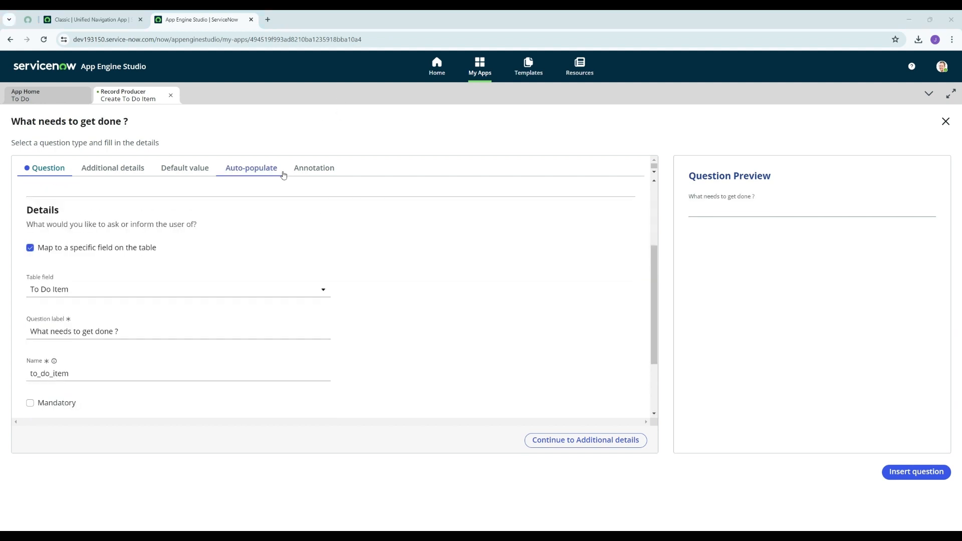
Step: Show instructions for the question and enter the annotation "Briefly describe what needs to get done. 150 characters"
left_click(316, 171)
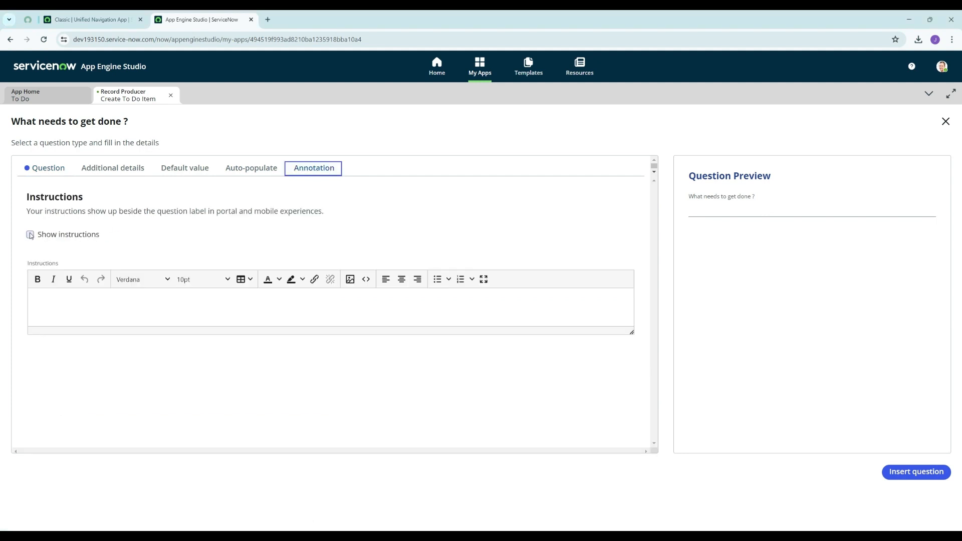
left_click(30, 234)
left_click(127, 302)
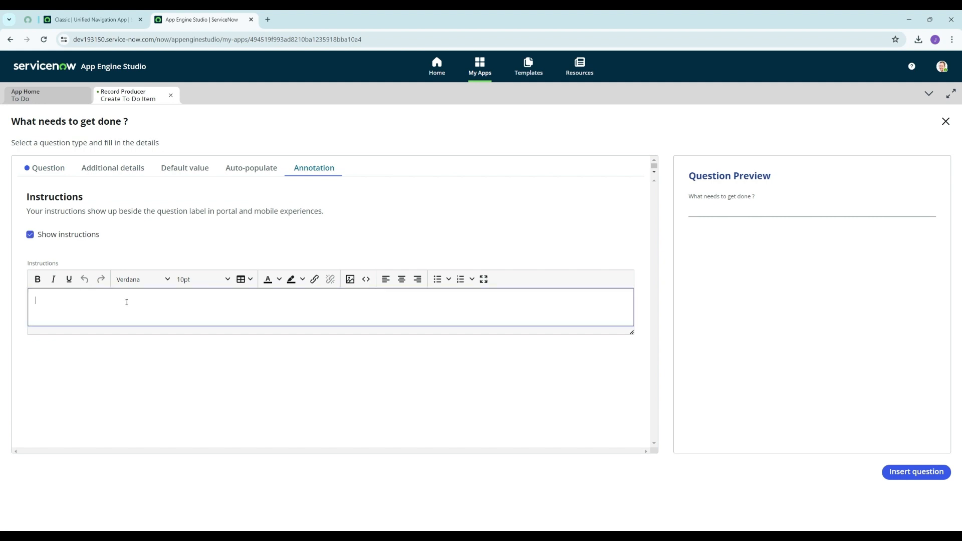
type("Briefly describe what needs to get done. 150 characters ")
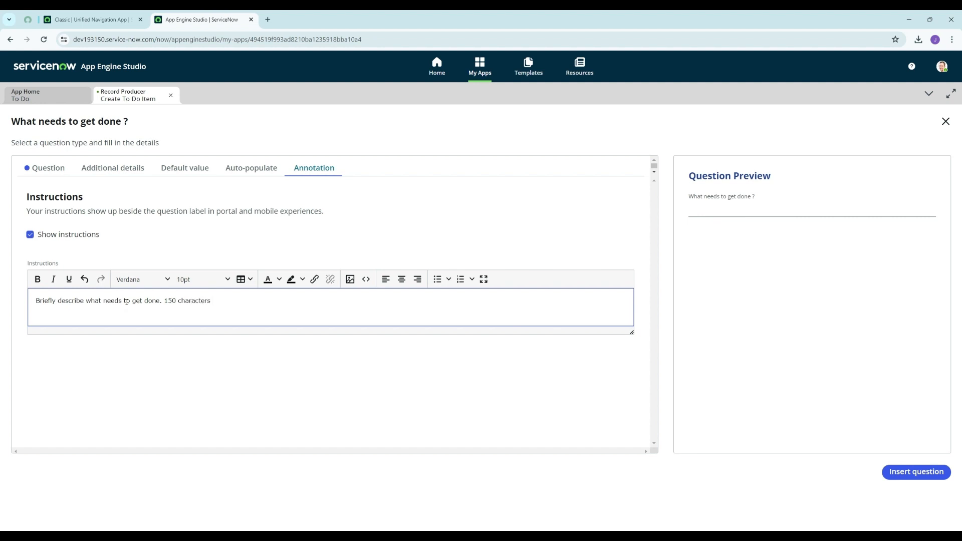
Step: Finish the annotation with the word "limit." and insert the question into the record producer
type("limit.")
left_click(937, 472)
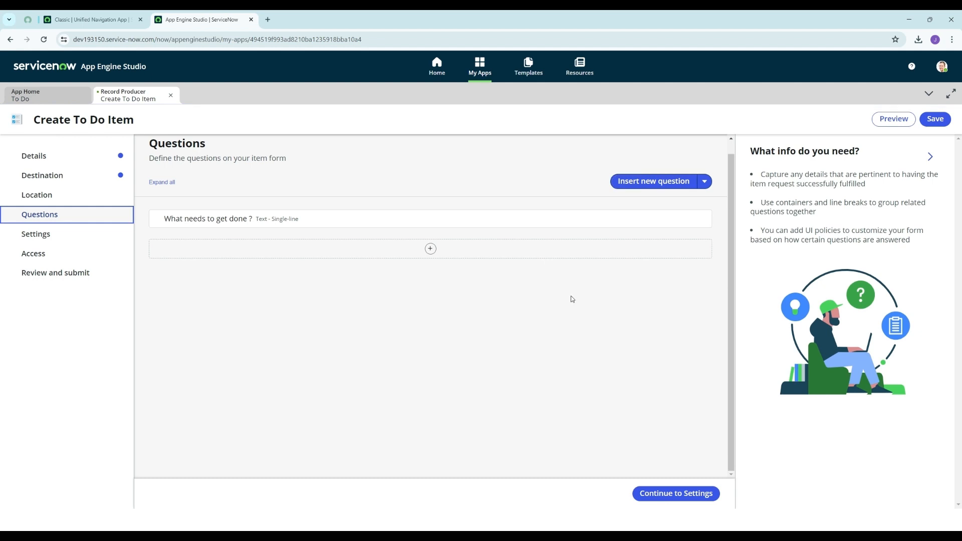
Step: Start a second question of type Choice with the Record reference subtype
left_click(640, 182)
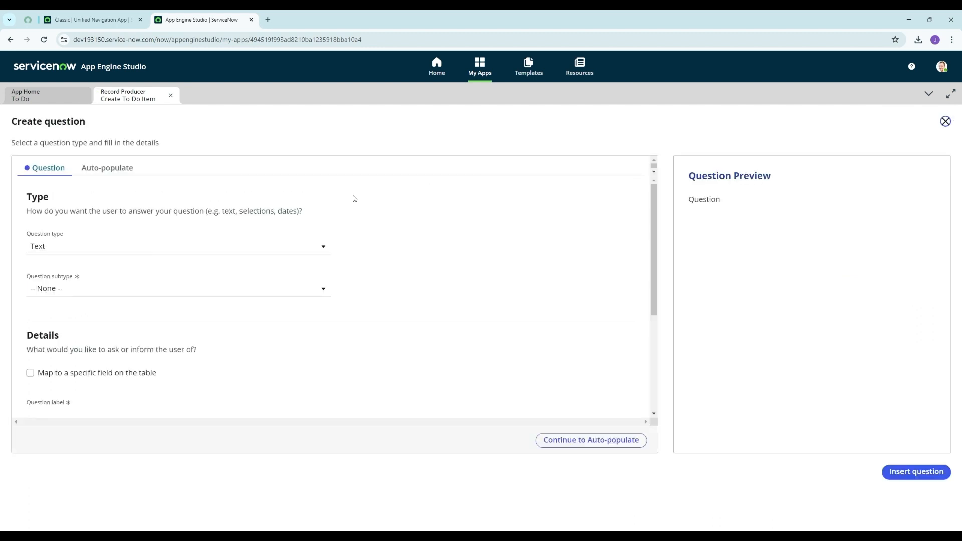
left_click(262, 245)
left_click(151, 293)
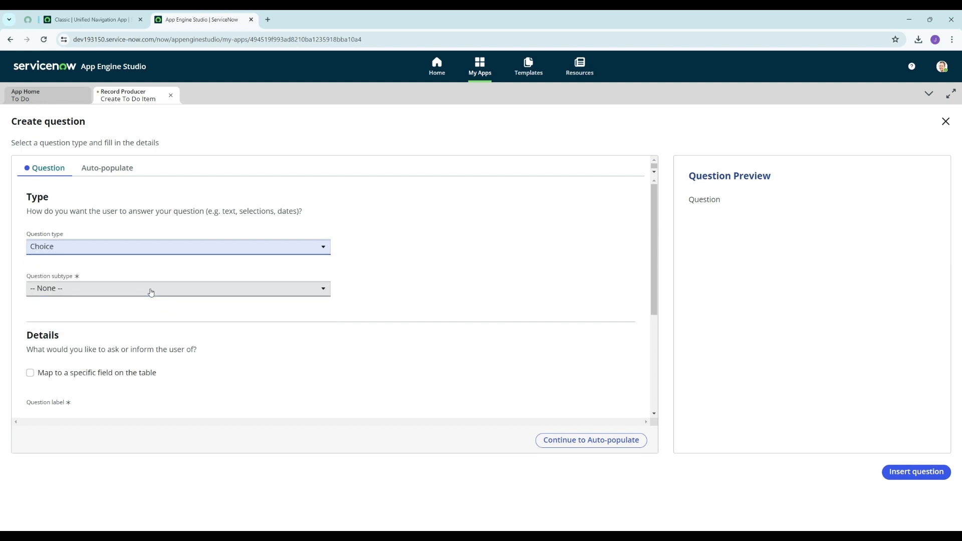
left_click(151, 293)
left_click(122, 344)
Step: Map the new question to a specific field on the table, choosing the Project field
scroll(122, 350, "down", 1)
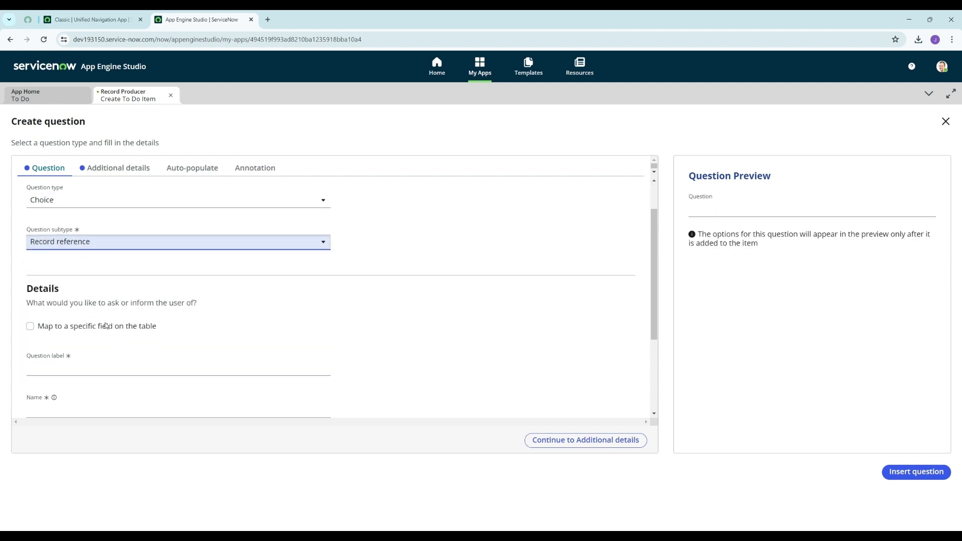
left_click(30, 326)
scroll(103, 335, "down", 2)
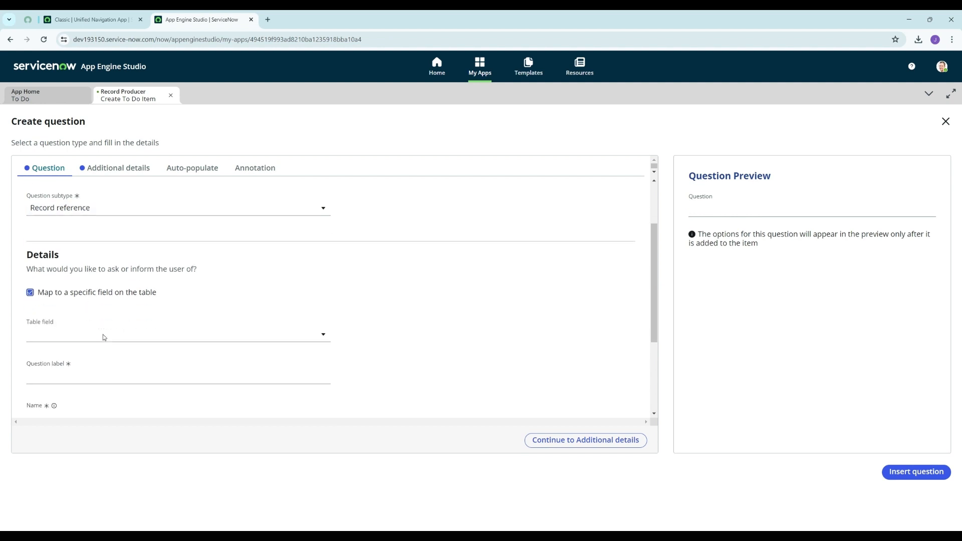
left_click(123, 277)
left_click(51, 378)
Step: Enter "Select a project type for what needs to get done." as the question label and make the question mandatory
left_click(34, 319)
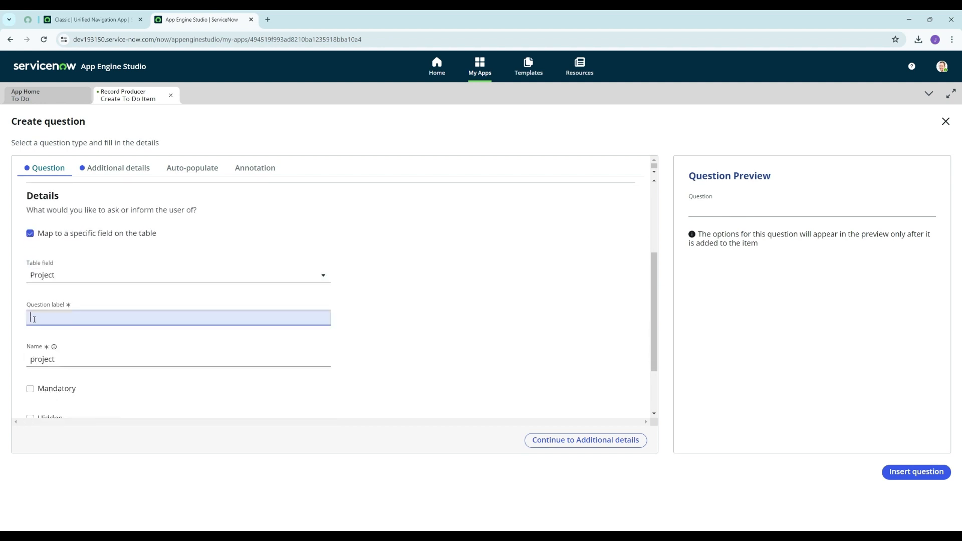
type("Select a project type for what needs to ")
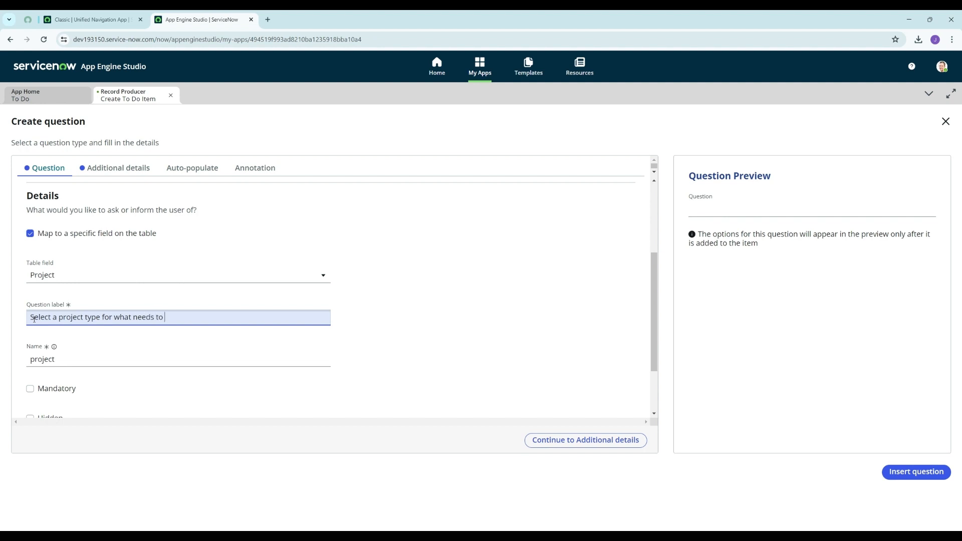
type("get done.")
left_click(30, 389)
scroll(65, 382, "down", 2)
scroll(131, 357, "up", 2)
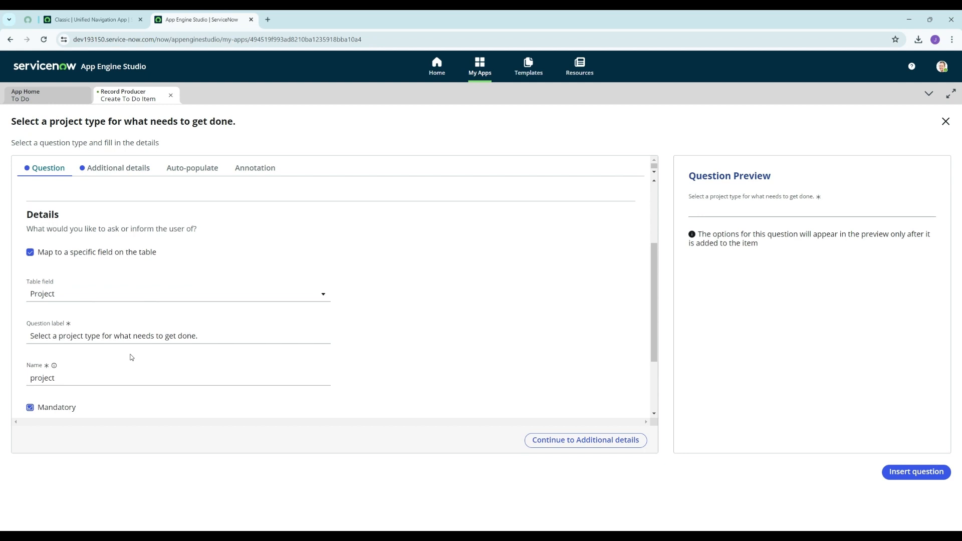
scroll(131, 357, "up", 1)
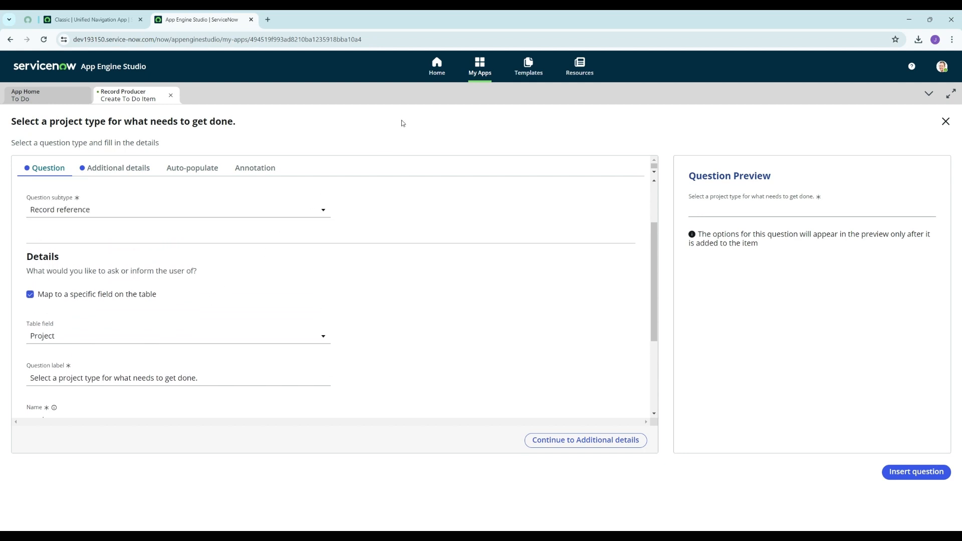
Step: Set the To Do Project table as the source table for the project question's options
left_click(103, 167)
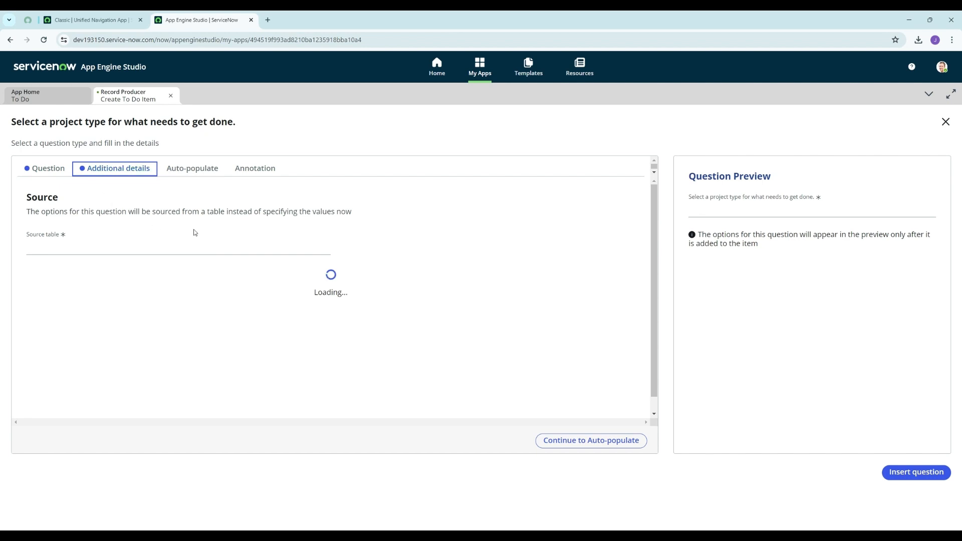
left_click(135, 249)
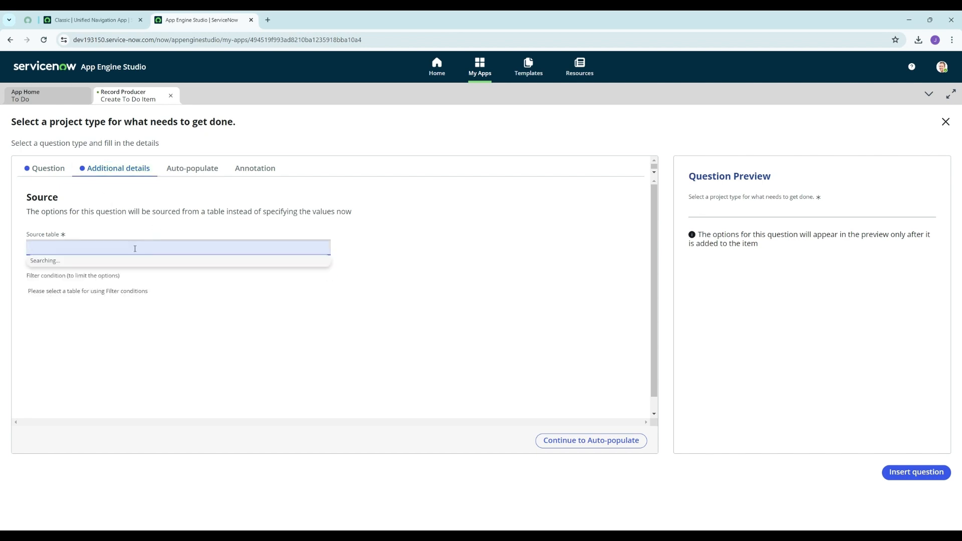
type("To Do Proj")
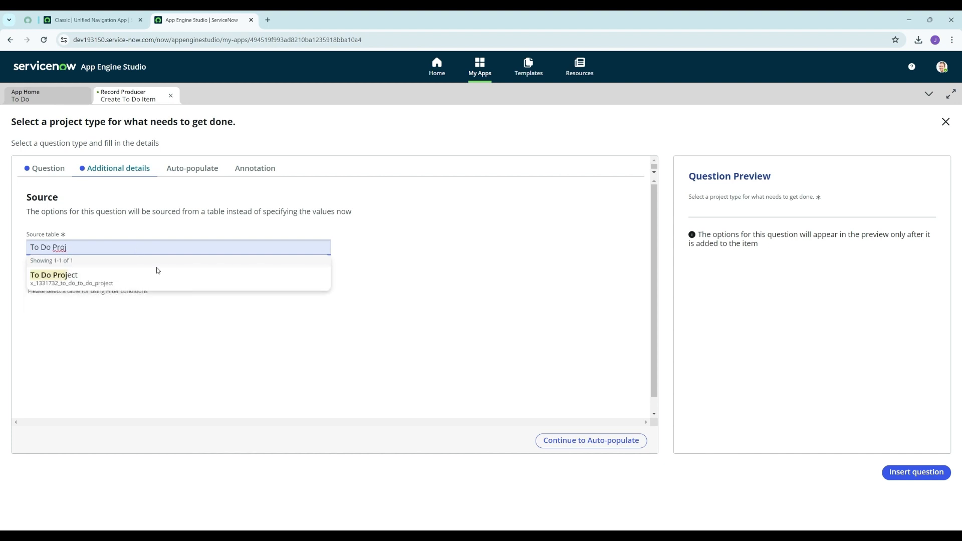
left_click(148, 279)
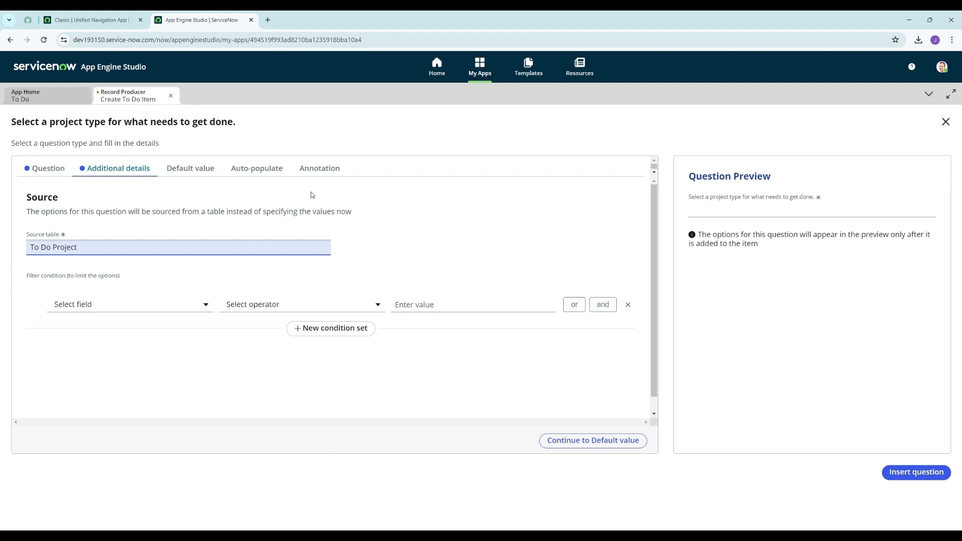
Step: Show instructions for the project question and enter the opening line "Select a Project for what needs to get done. The choices are:"
left_click(322, 171)
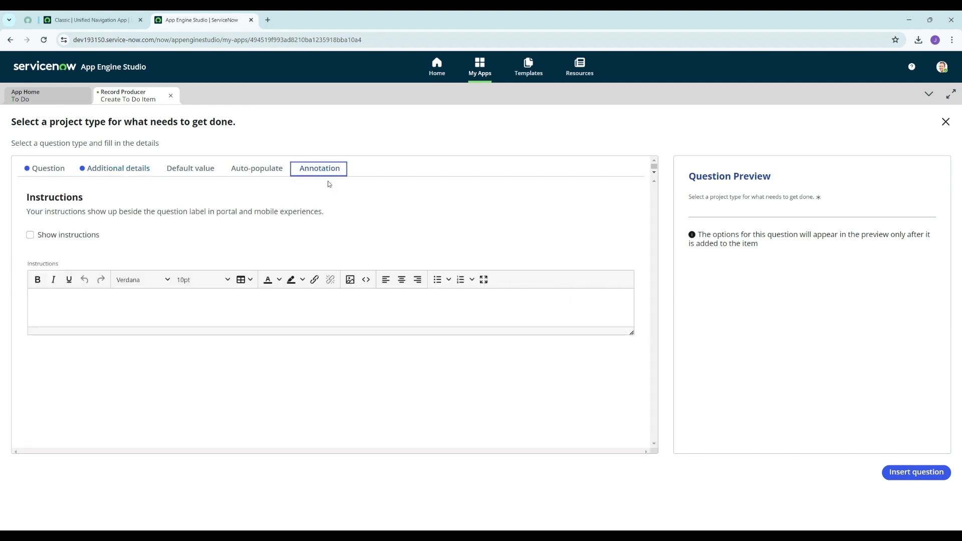
left_click(84, 238)
left_click(98, 304)
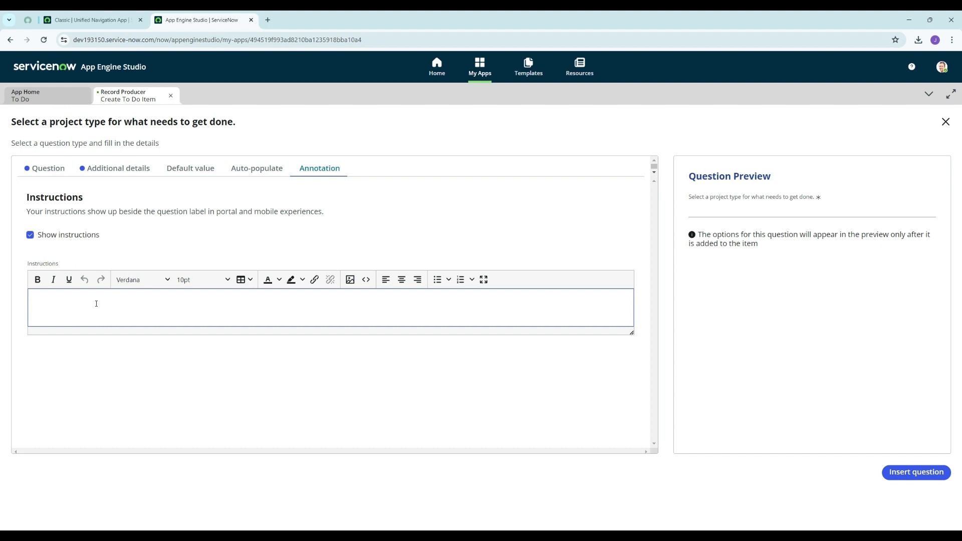
type("Select a Project for what needs to get done. The ")
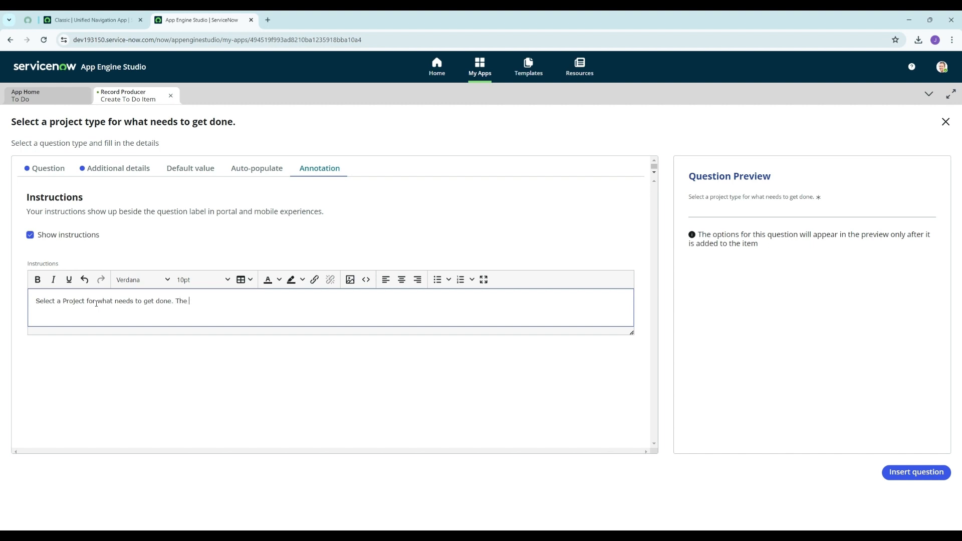
type("choices are:")
key("Return")
Step: Add instruction lines "Home: Things to do at home or for home", "Work: Things to do for work" and "School: Things to do for school or other education"
type("Home")
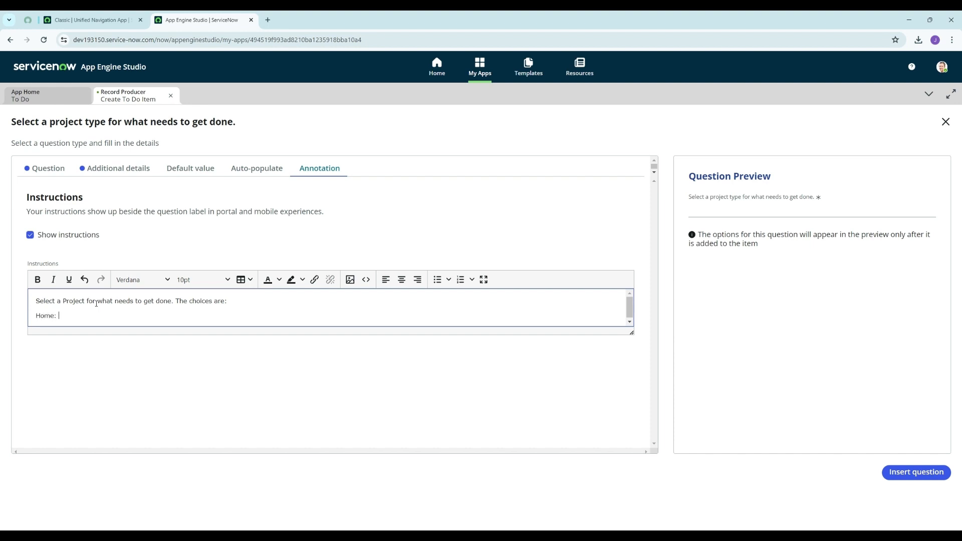
type(": Things to do at home or for home")
key("Return")
type("Work: Things to")
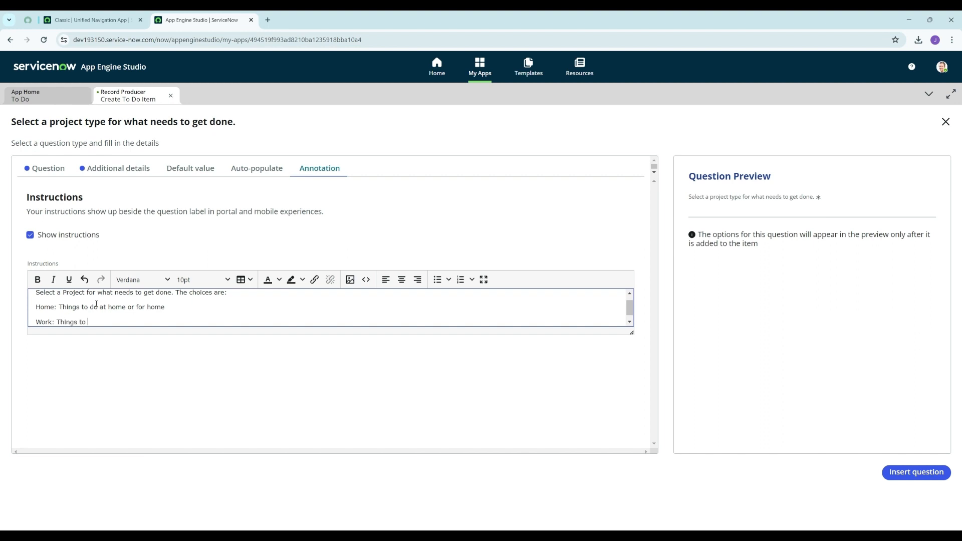
type(" do for work")
key("Return")
type("Sc")
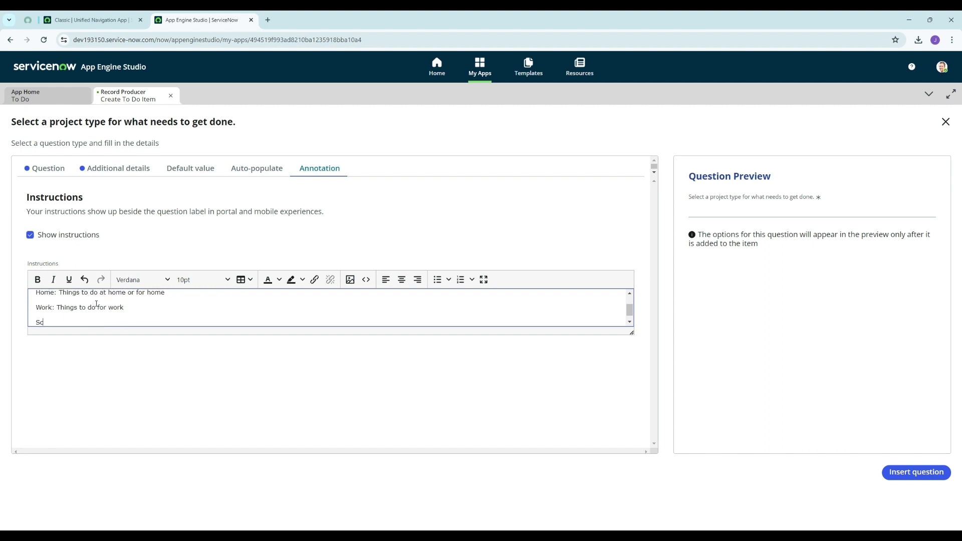
type("hool: Things to do for school or other edu")
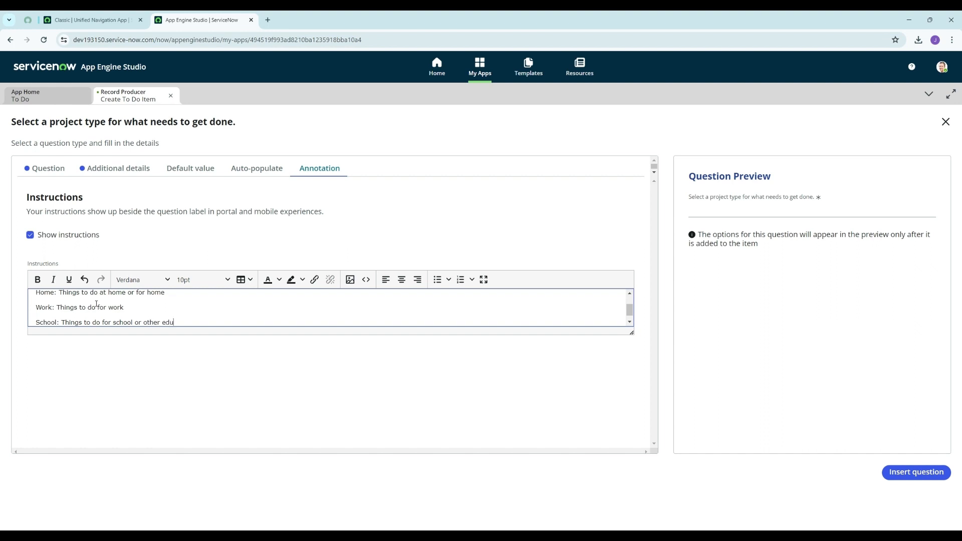
type("cation")
Step: Bold the instructions' opening line and the Home:, Work: and School: labels, and insert the question
scroll(89, 316, "up", 3)
left_click_drag(35, 301, 232, 301)
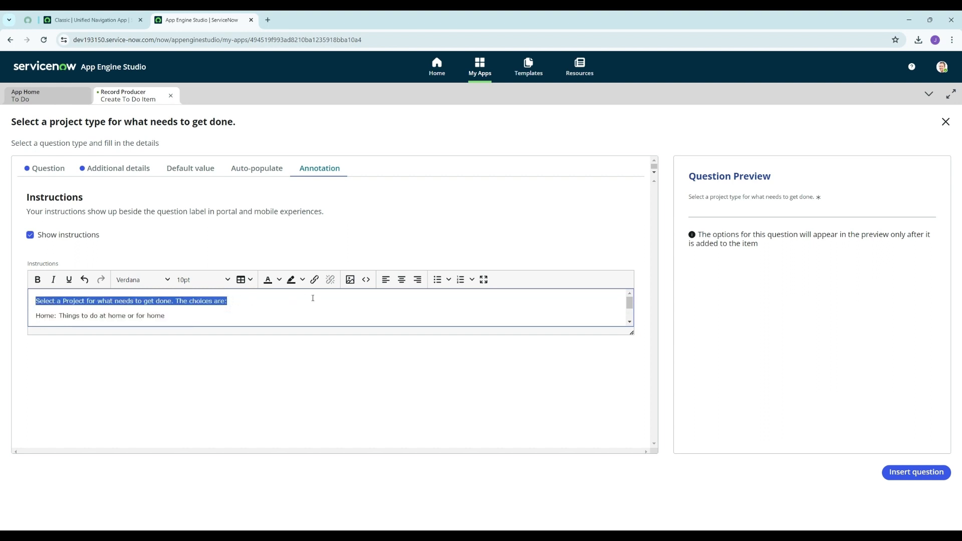
left_click(38, 280)
left_click_drag(35, 316, 57, 315)
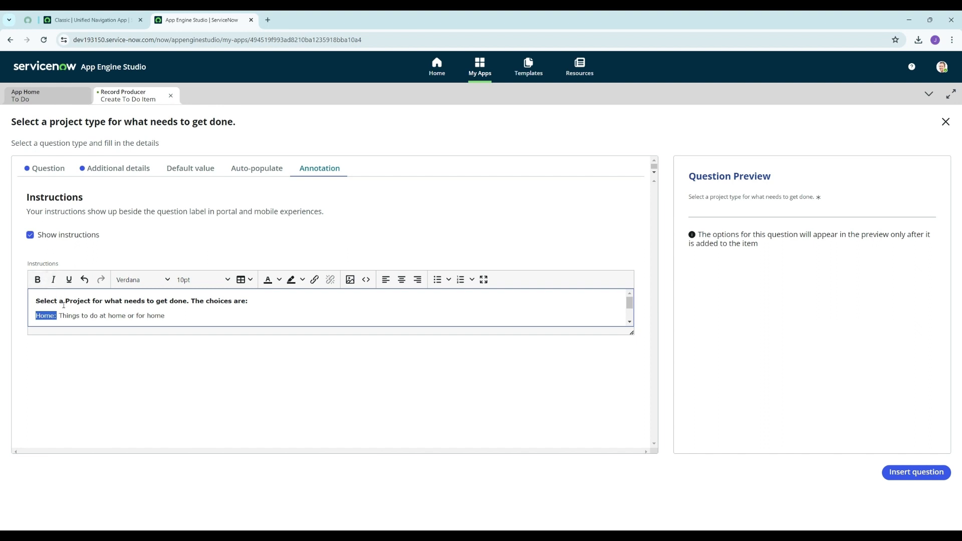
left_click(37, 280)
scroll(55, 308, "down", 2)
left_click_drag(54, 299, 35, 314)
left_click(37, 280)
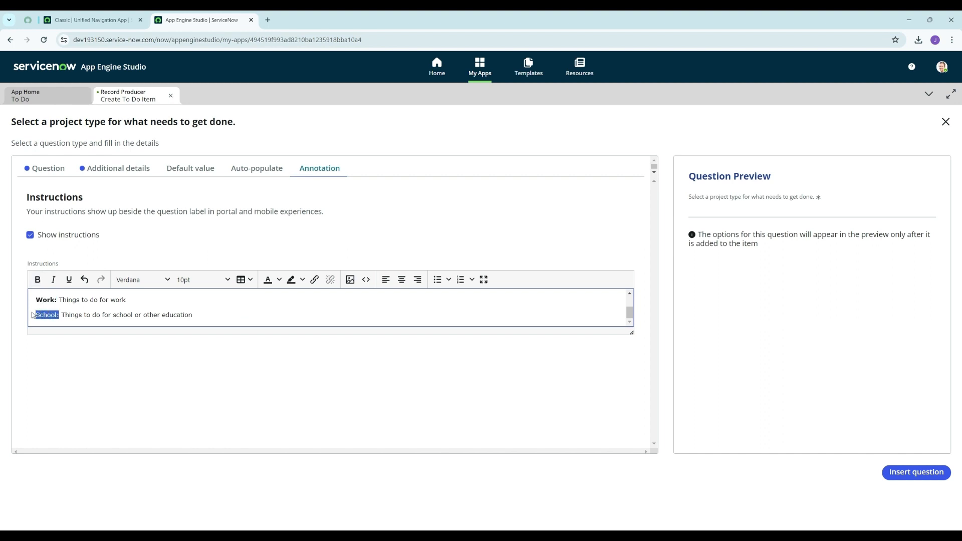
left_click(37, 280)
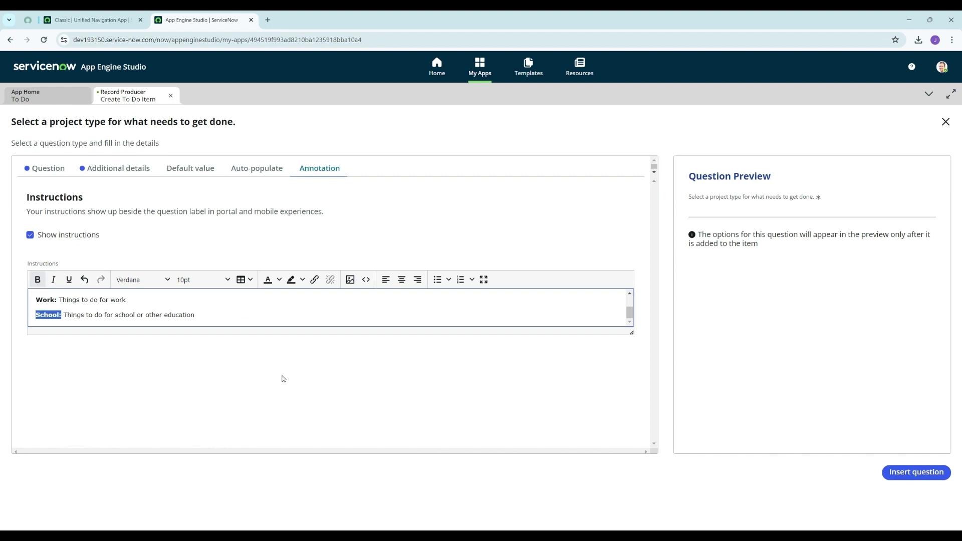
left_click(928, 474)
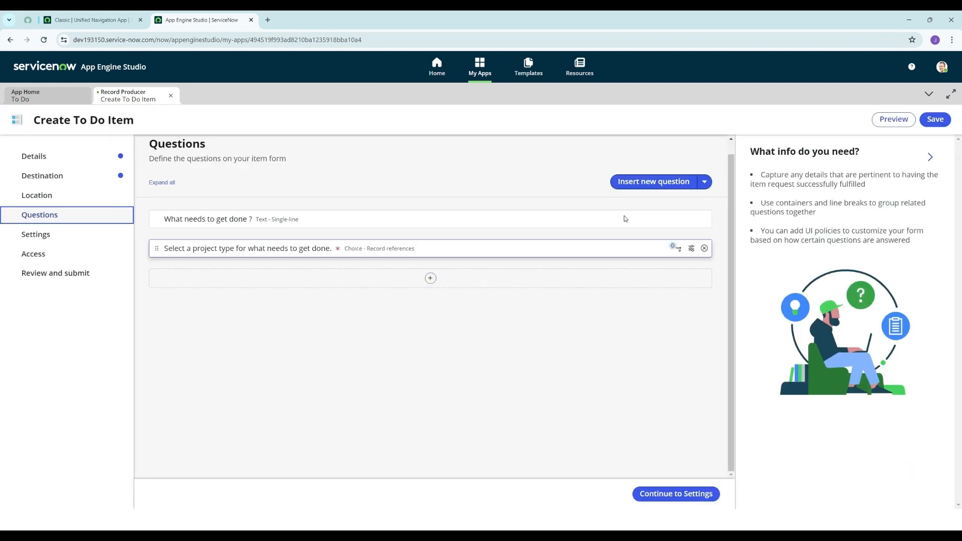
Step: Start a third question of type Choice with the Dropdown (fixed values) subtype
left_click(641, 184)
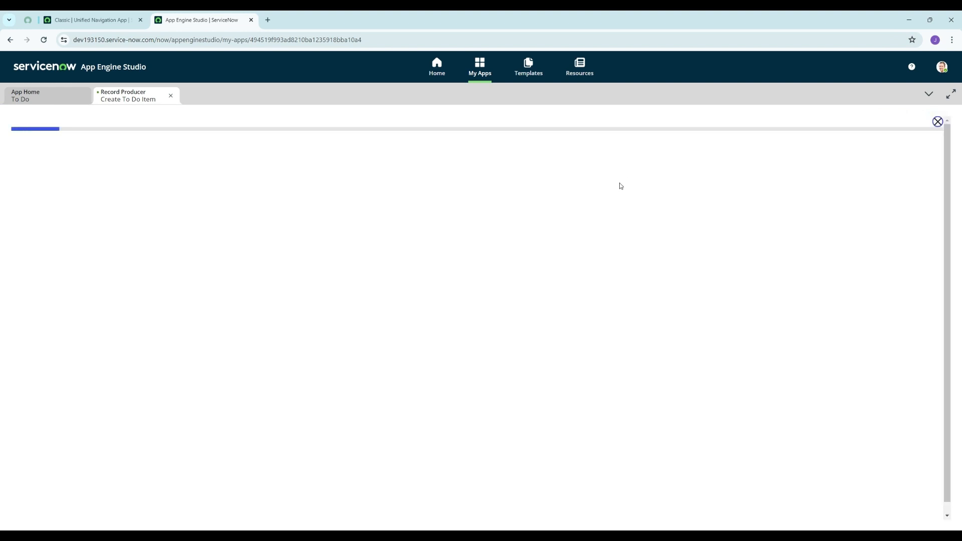
scroll(74, 234, "down", 1)
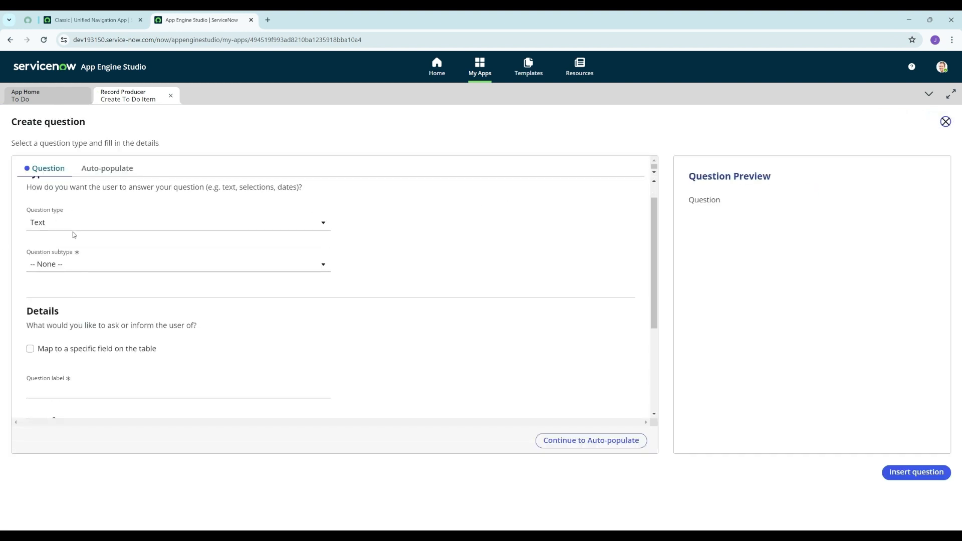
left_click(85, 205)
left_click(75, 242)
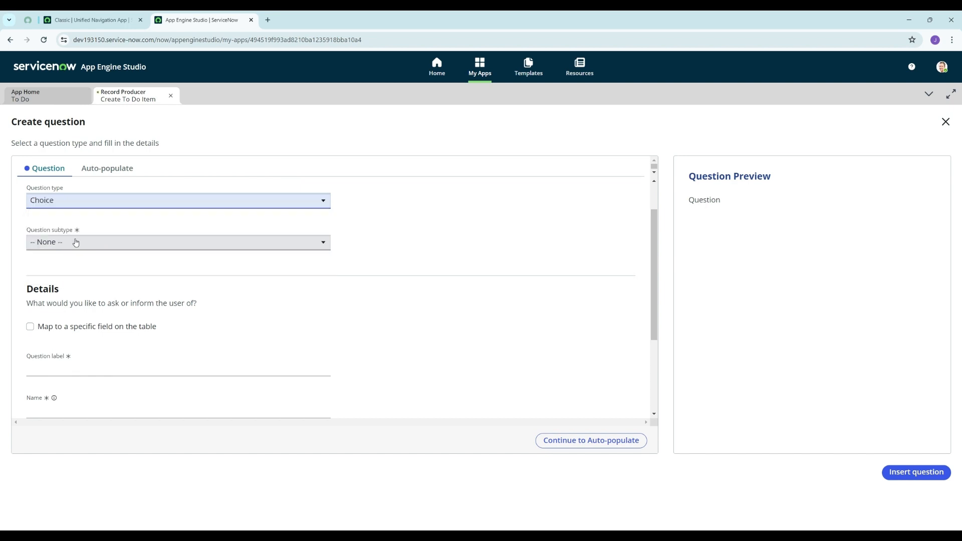
left_click(87, 244)
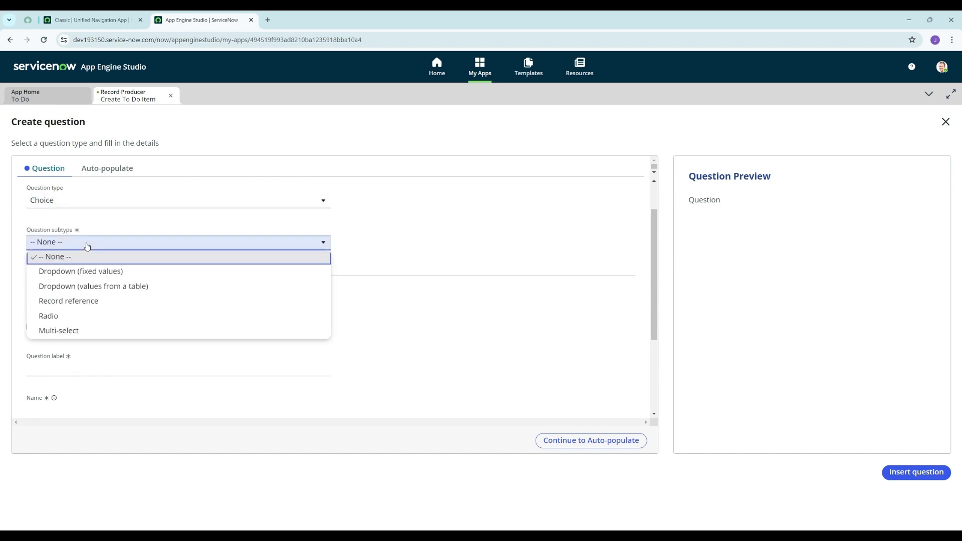
left_click(91, 272)
Step: Map the dropdown question to a specific field on the table, choosing the Importance field
scroll(41, 266, "down", 2)
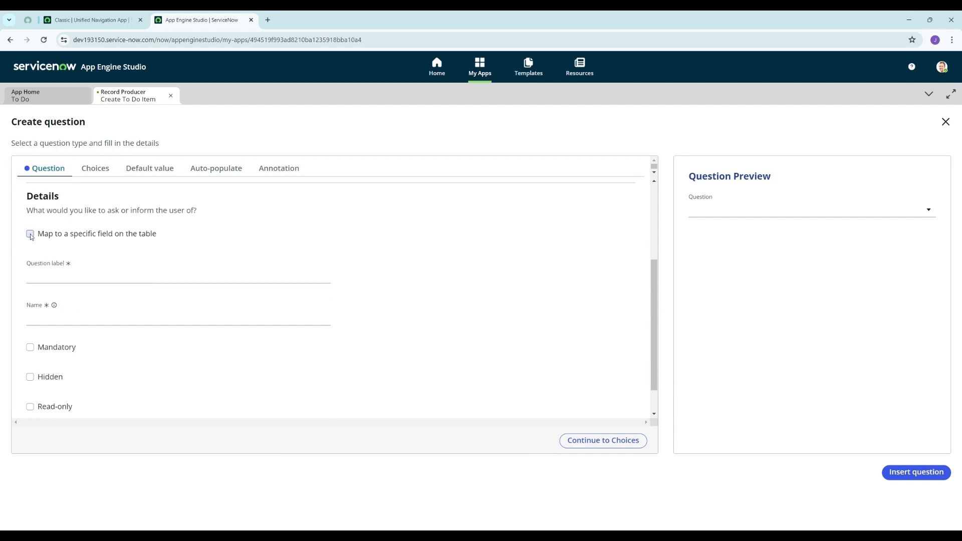
left_click(30, 233)
scroll(131, 260, "down", 1)
left_click(111, 234)
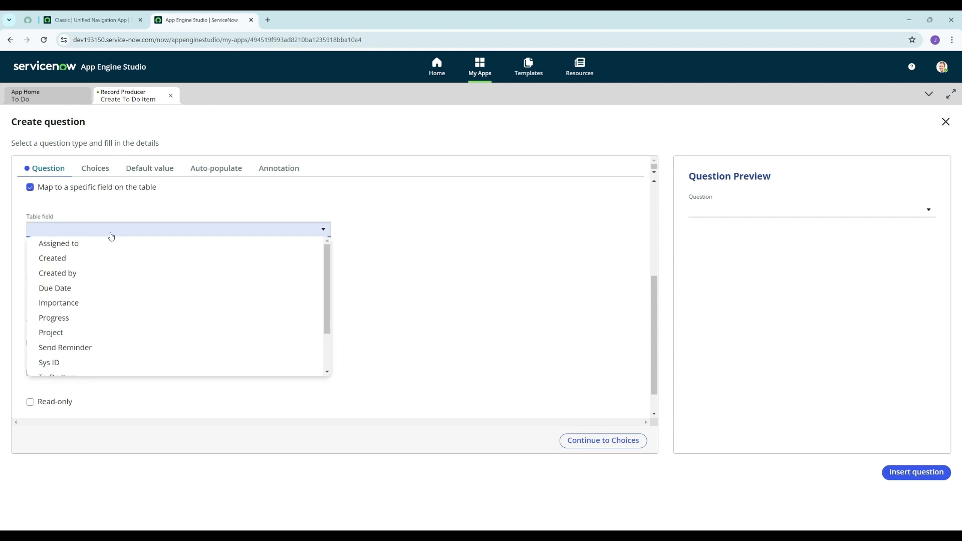
left_click(103, 303)
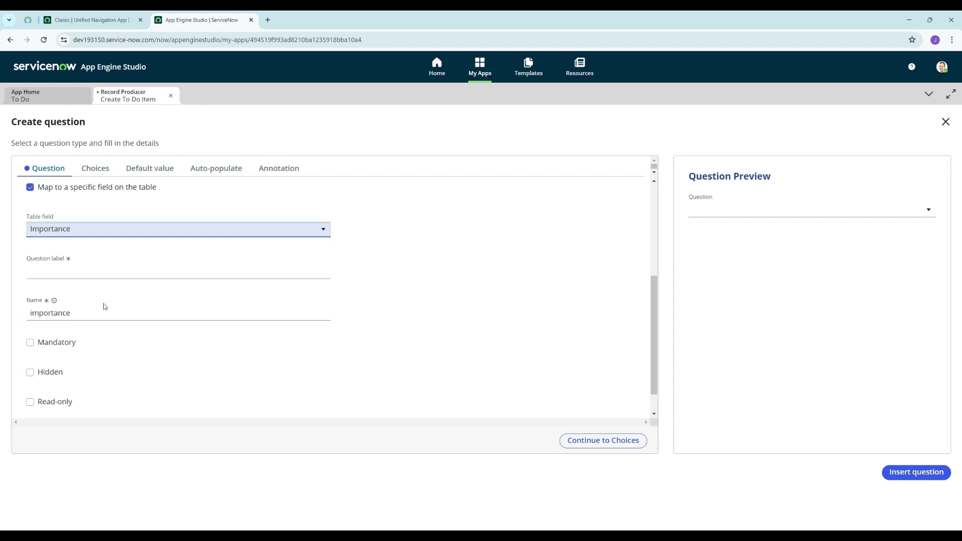
Step: Enter "How important is this to do ?" as the question label and go to the question's choices
left_click(92, 272)
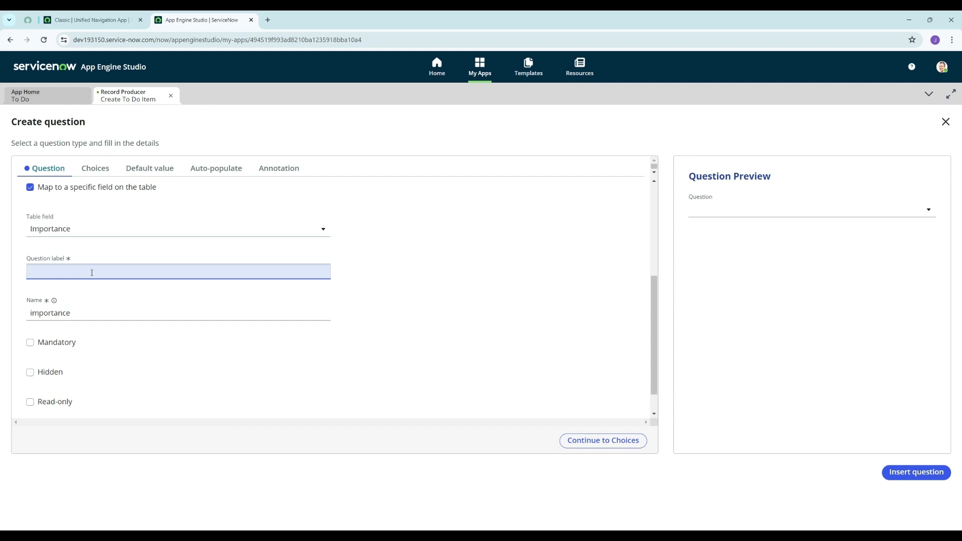
type("How important is this")
type("to do")
scroll(89, 186, "down", 1)
scroll(89, 186, "up", 2)
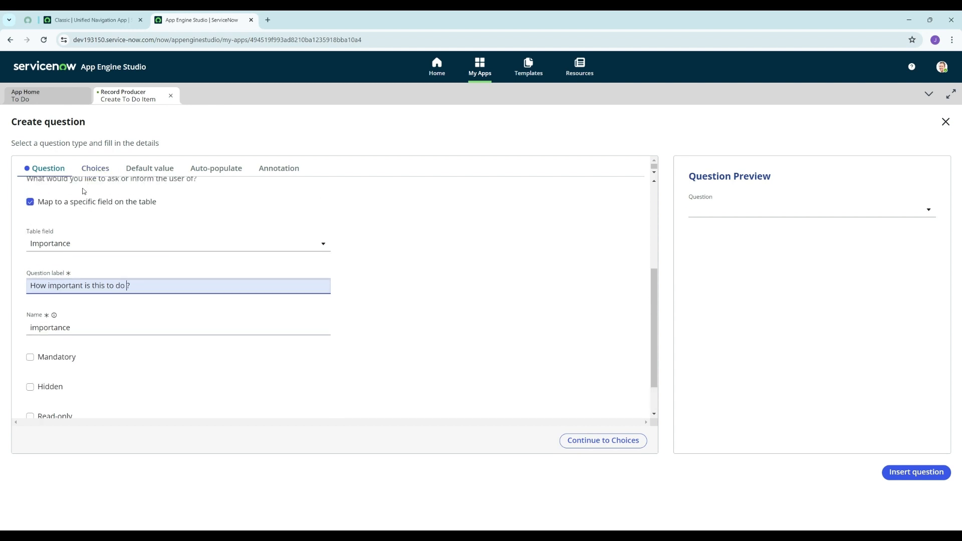
left_click(88, 171)
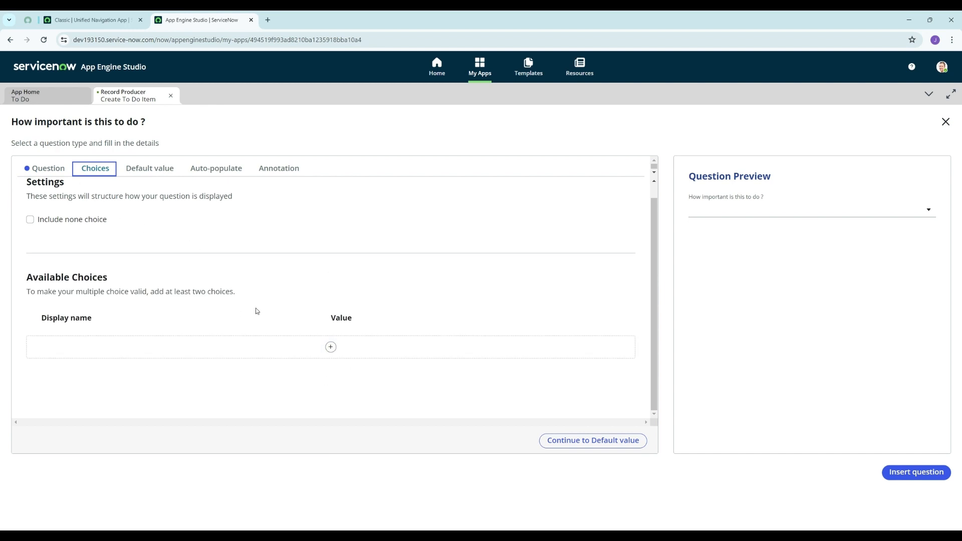
Step: Add a first available choice with the display name "Not Important" and the value not_important
left_click(334, 349)
left_click(195, 323)
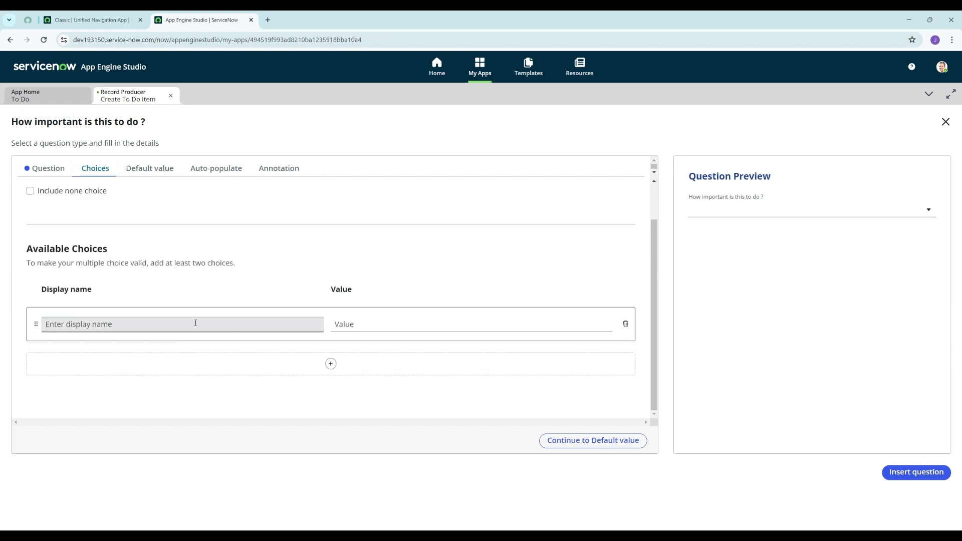
type("Not Importan")
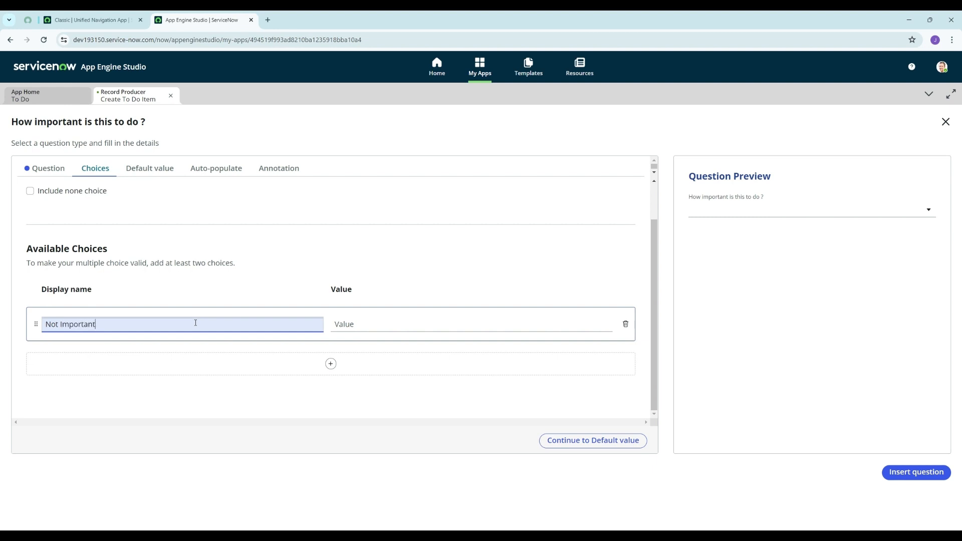
type("t")
left_click(369, 324)
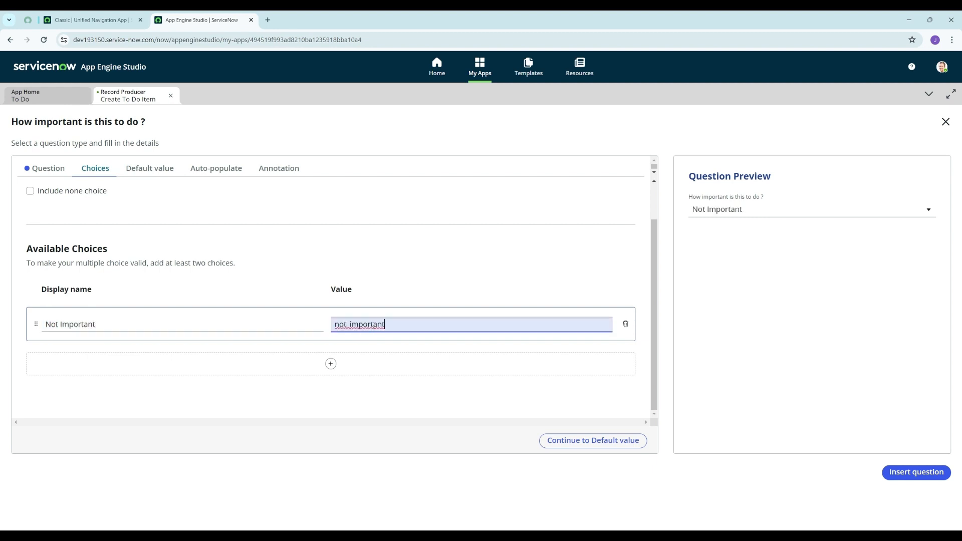
Step: Add a second available choice with the display name "Important" and the value important
left_click(330, 363)
left_click(152, 369)
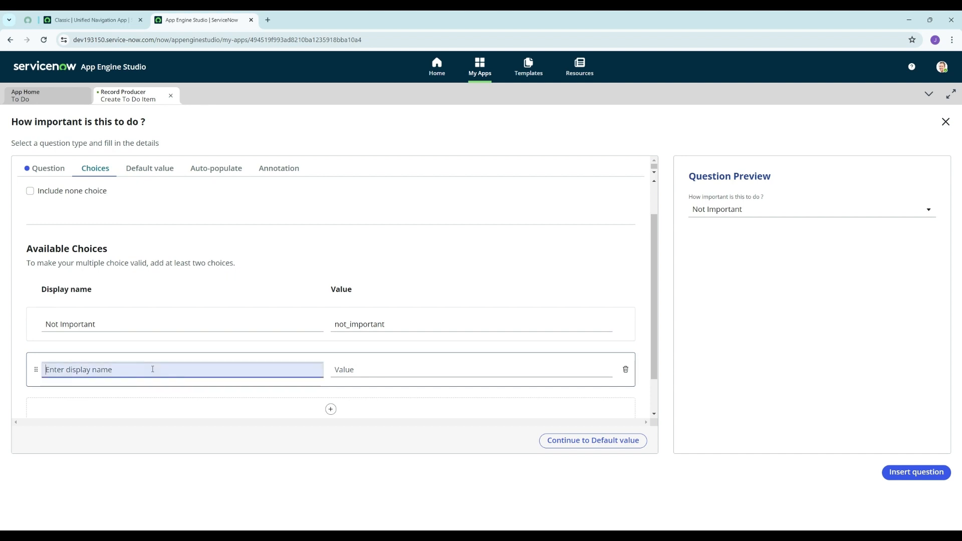
type("Important")
left_click(189, 394)
scroll(190, 390, "down", 1)
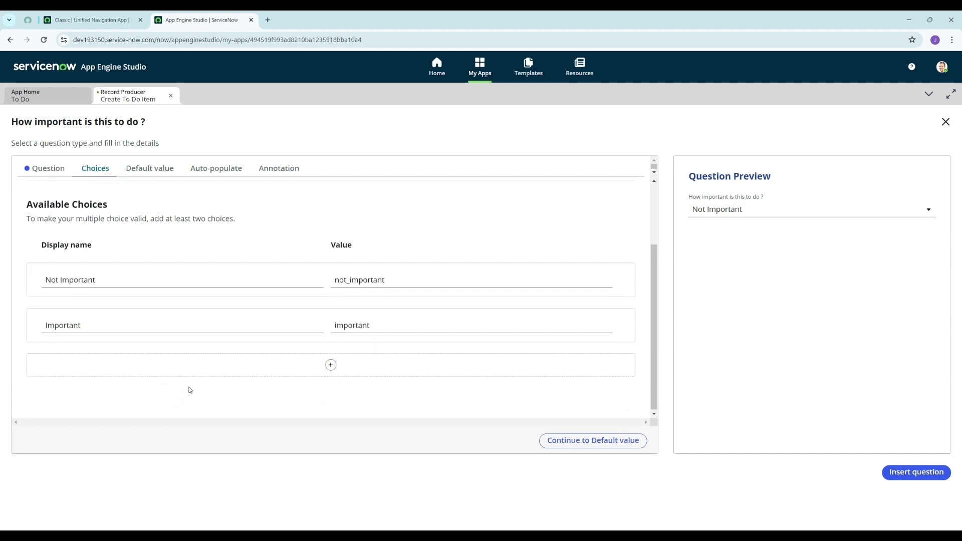
Step: Add a third available choice with the display name "Very Important"
left_click(331, 365)
left_click(140, 373)
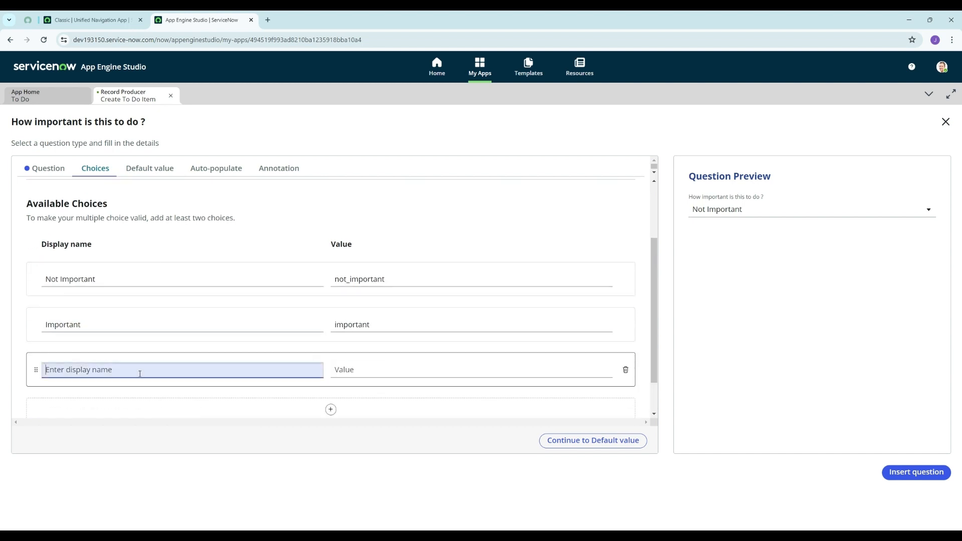
type("Very Important")
scroll(175, 361, "down", 1)
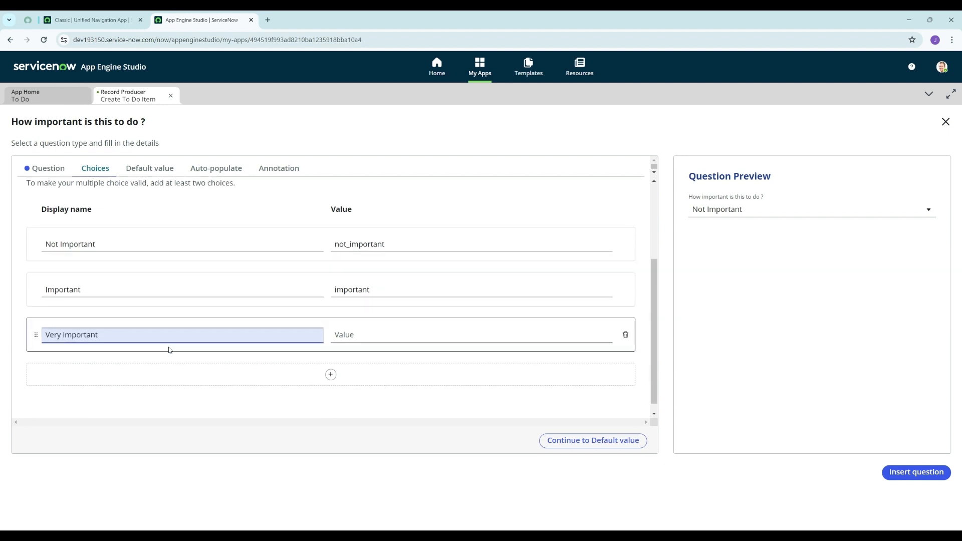
scroll(213, 348, "up", 3)
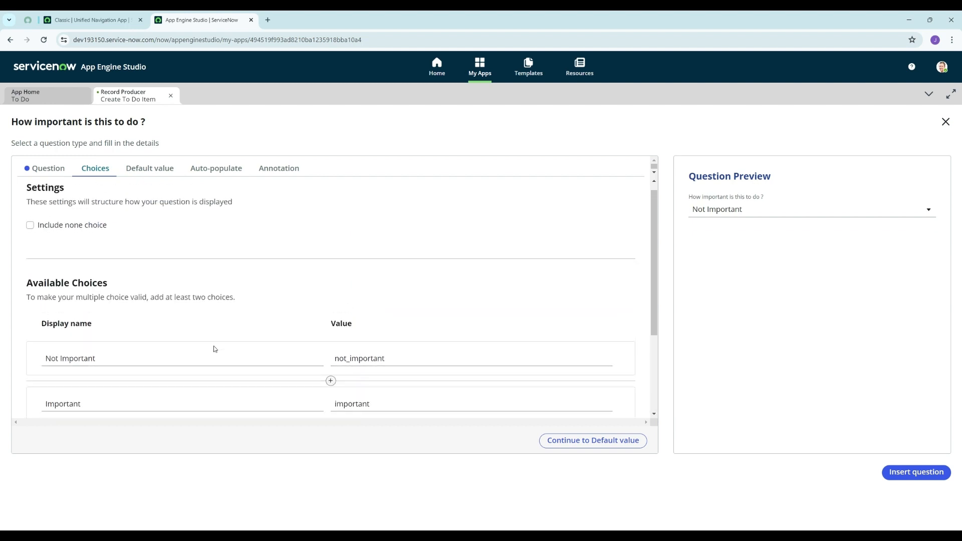
Step: Set the importance question's default value to Important and return to its choices
left_click(147, 173)
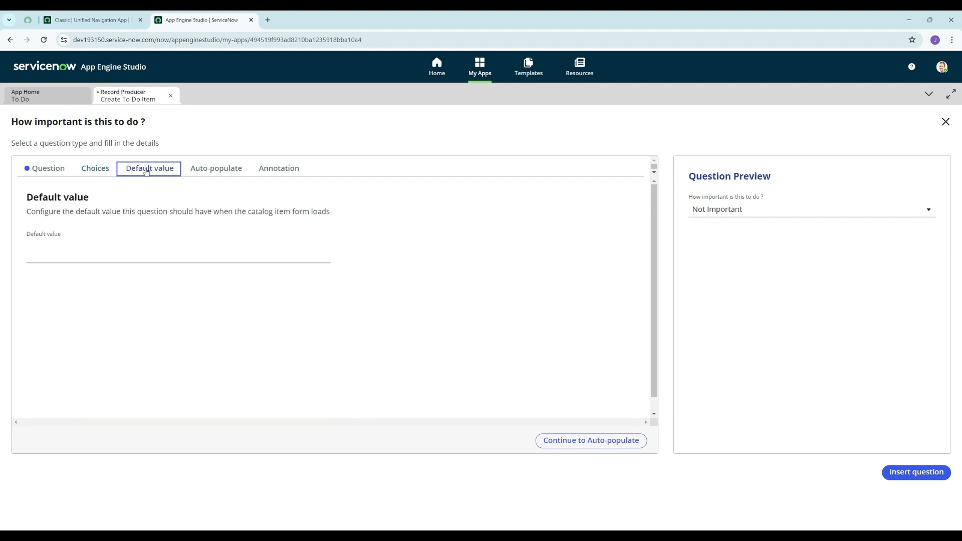
left_click(128, 252)
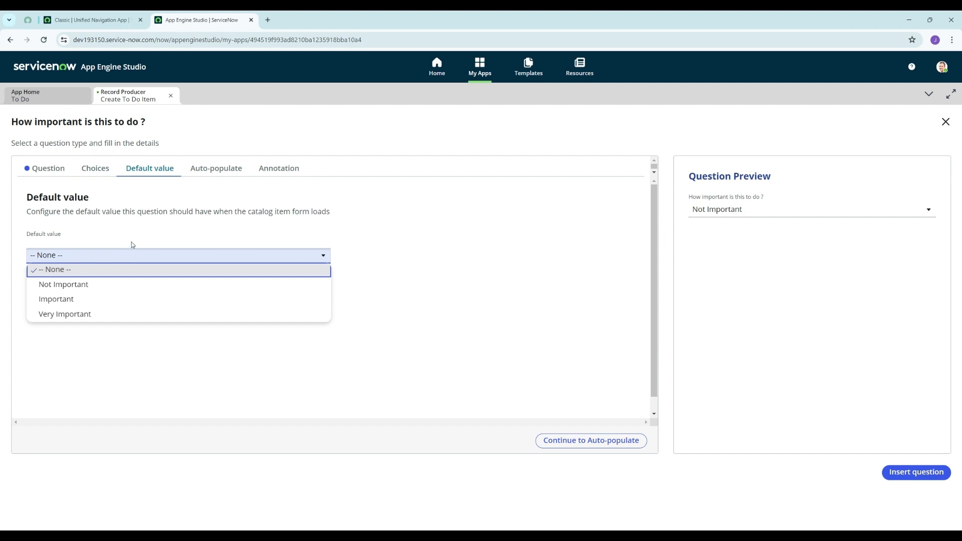
key("Down")
key("Down")
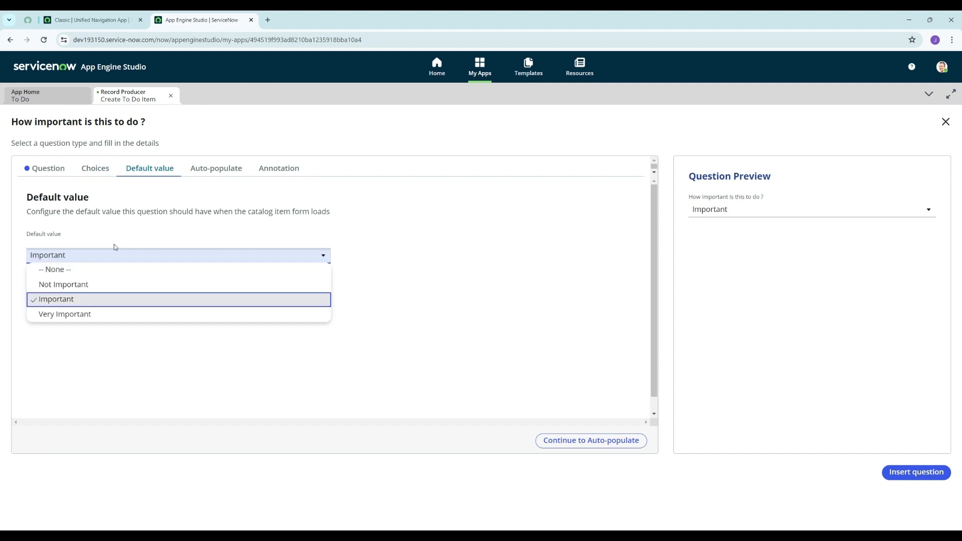
left_click(76, 302)
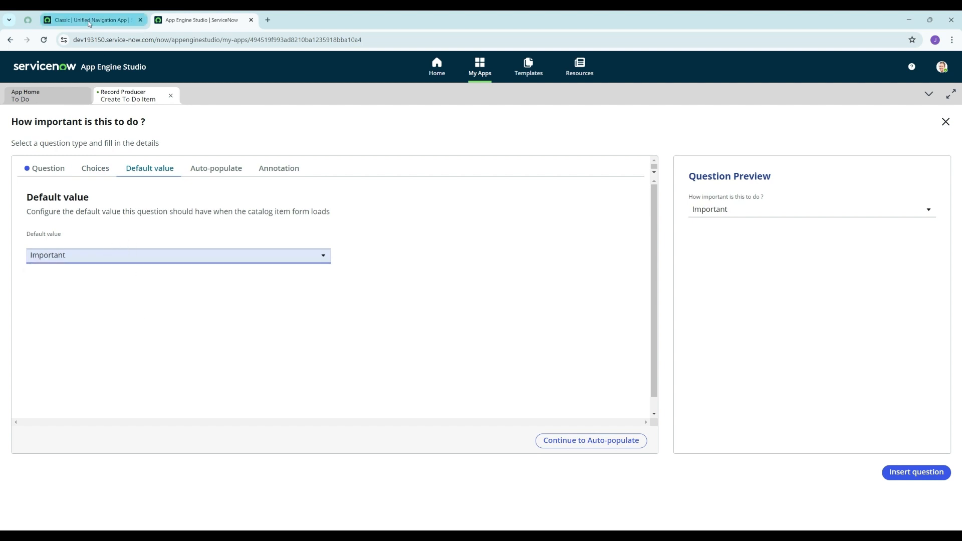
left_click(90, 170)
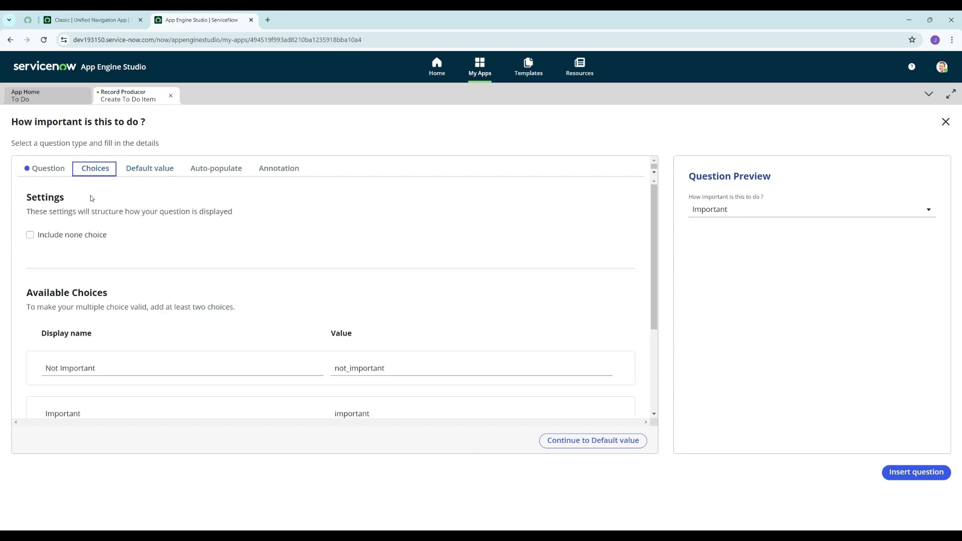
Step: Show instructions for the importance question and enter "Select the importance for what needs to get done."
left_click(277, 171)
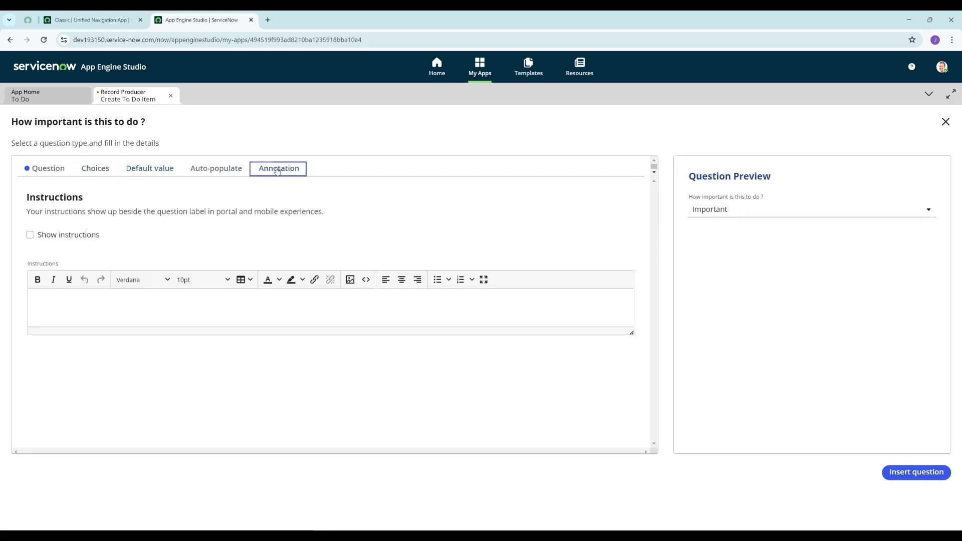
left_click(31, 235)
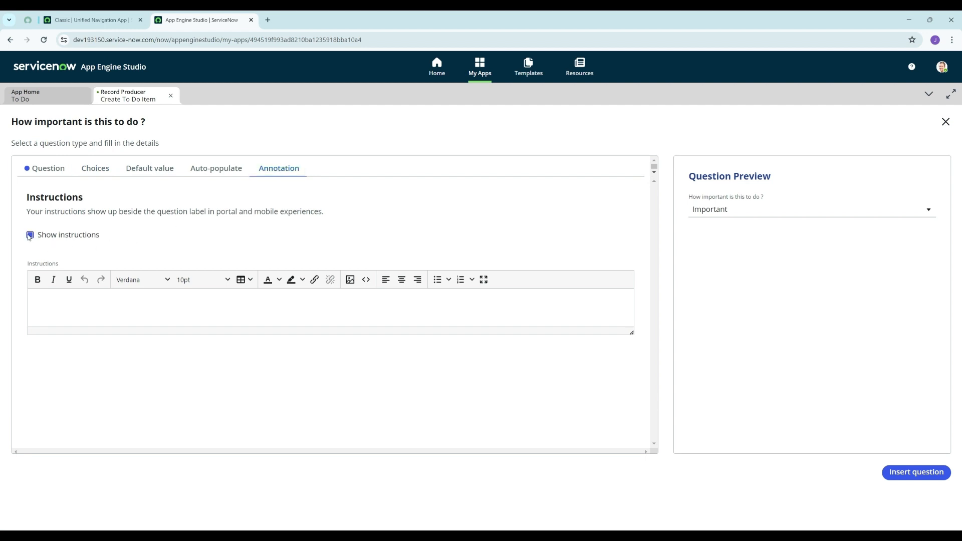
left_click(234, 305)
type("S")
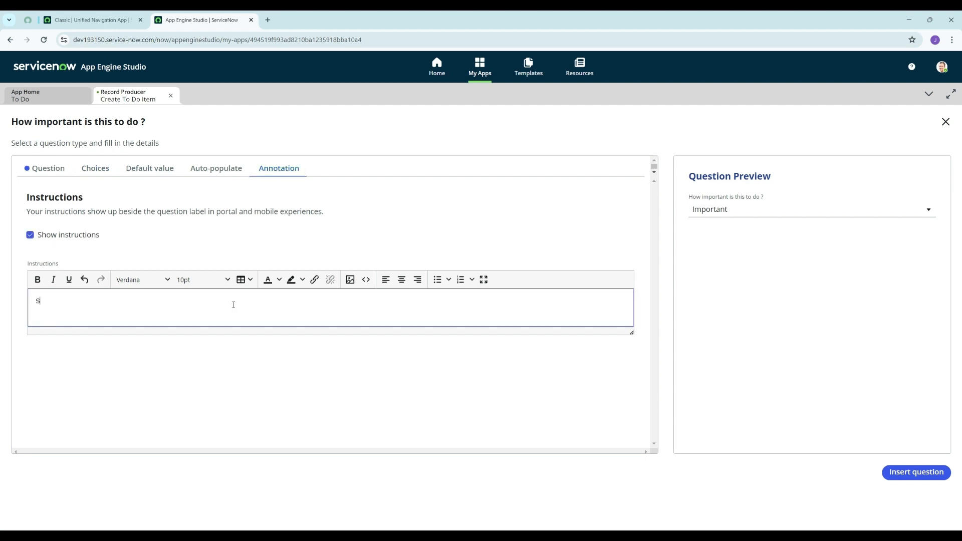
type("elect the Importance for what needs to get done.")
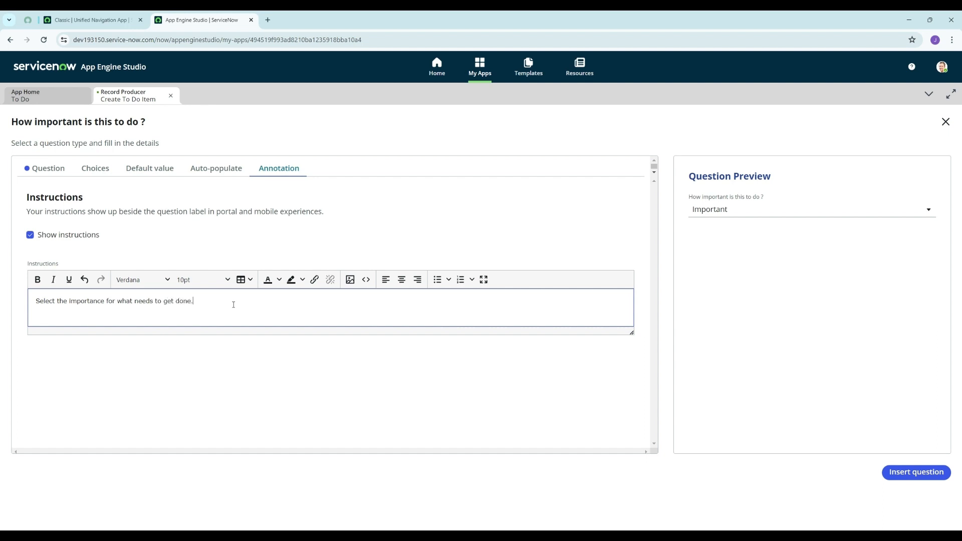
Step: Continue the instructions with "There are 3 options :" followed by Not Important, Important and Very Important on separate lines
type(" There are 3 options :")
key("Return")
type("Not Important")
key("Return")
type("Imp")
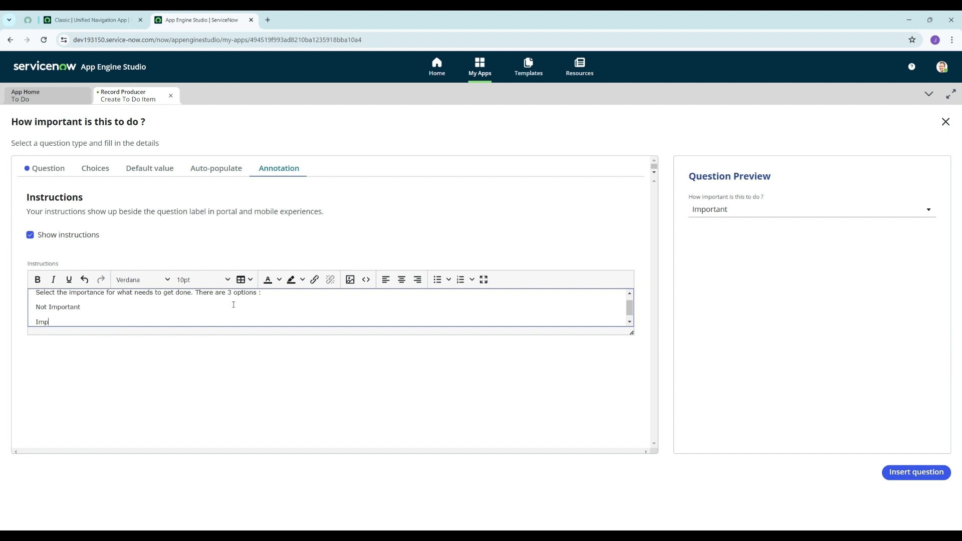
type("ortant")
key("Return")
type("Very ")
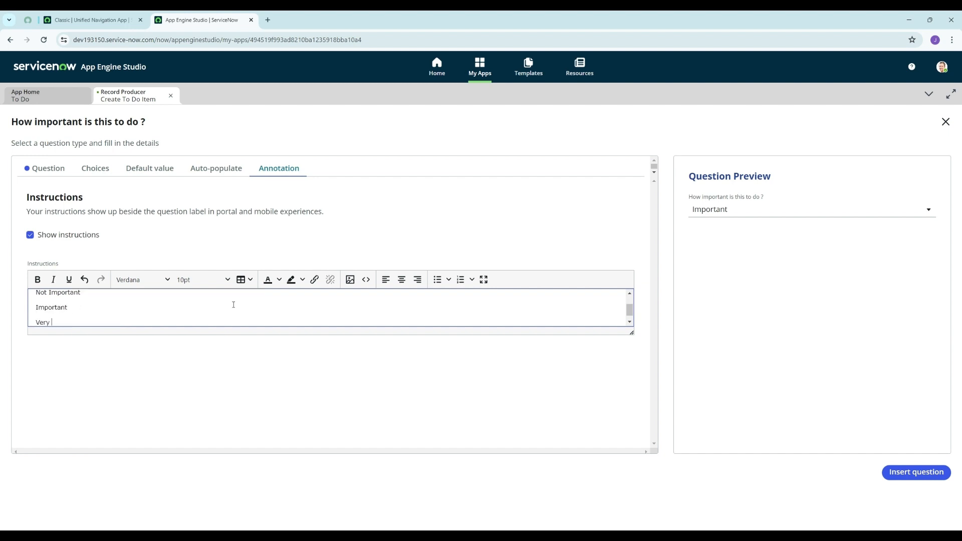
type("Important")
Step: Bold the entire instructions text and insert the importance question
triple_click(98, 322)
key("ctrl+a")
left_click(38, 279)
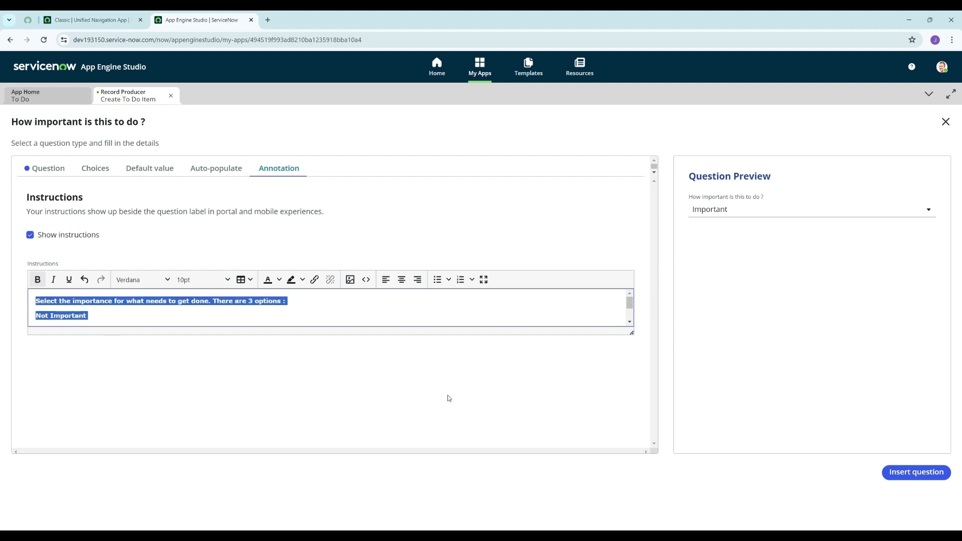
left_click(910, 476)
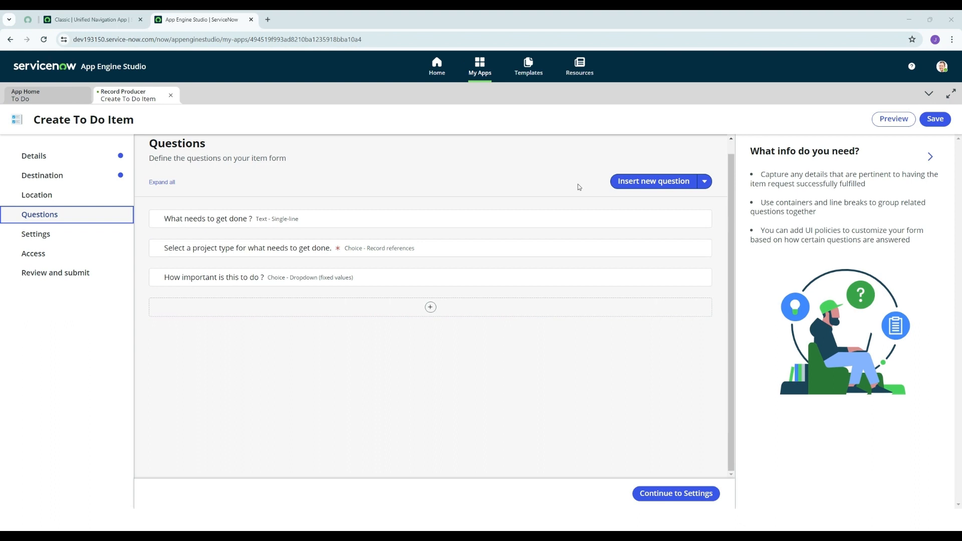
Step: Start a fourth question of type Date / Time with the Date subtype
left_click(626, 185)
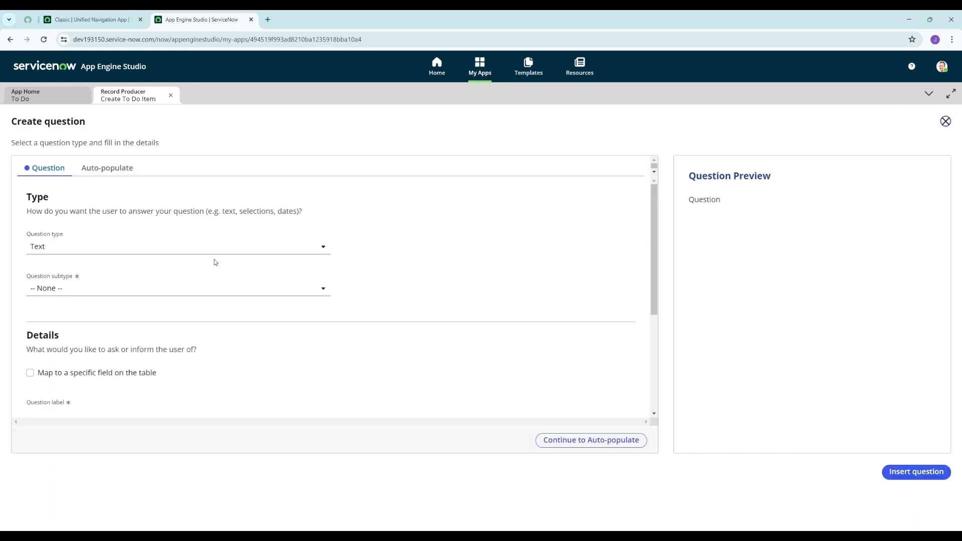
left_click(193, 248)
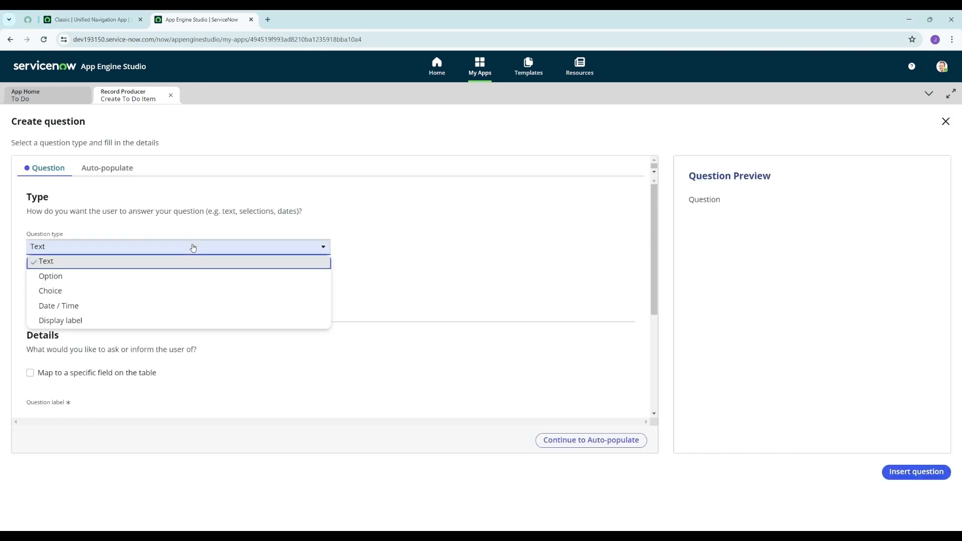
left_click(178, 306)
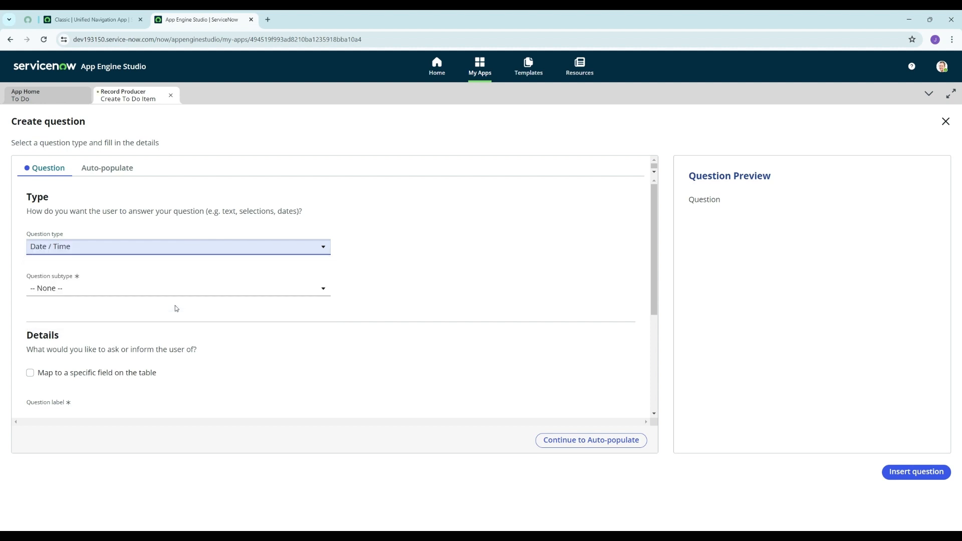
scroll(140, 282, "down", 1)
scroll(140, 283, "down", 2)
scroll(120, 215, "up", 3)
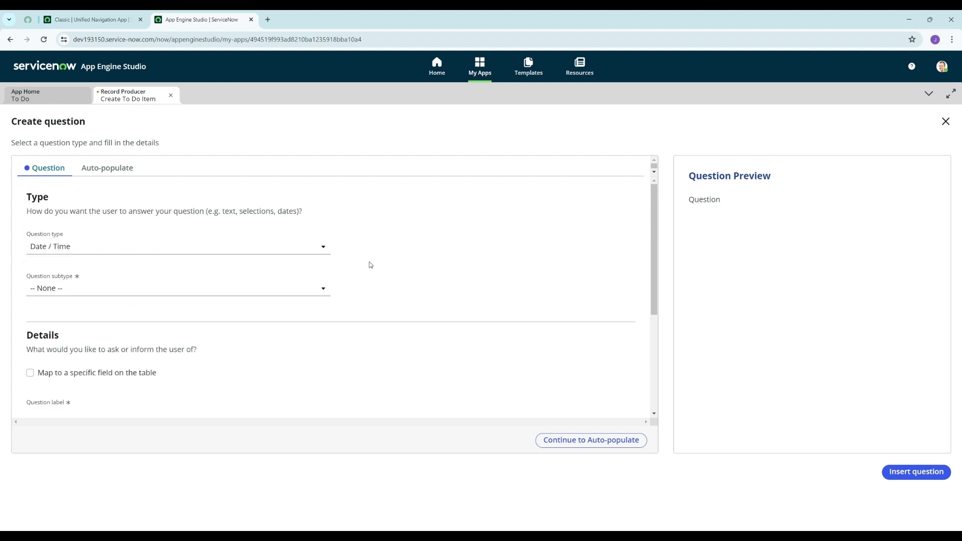
left_click(163, 296)
left_click(155, 316)
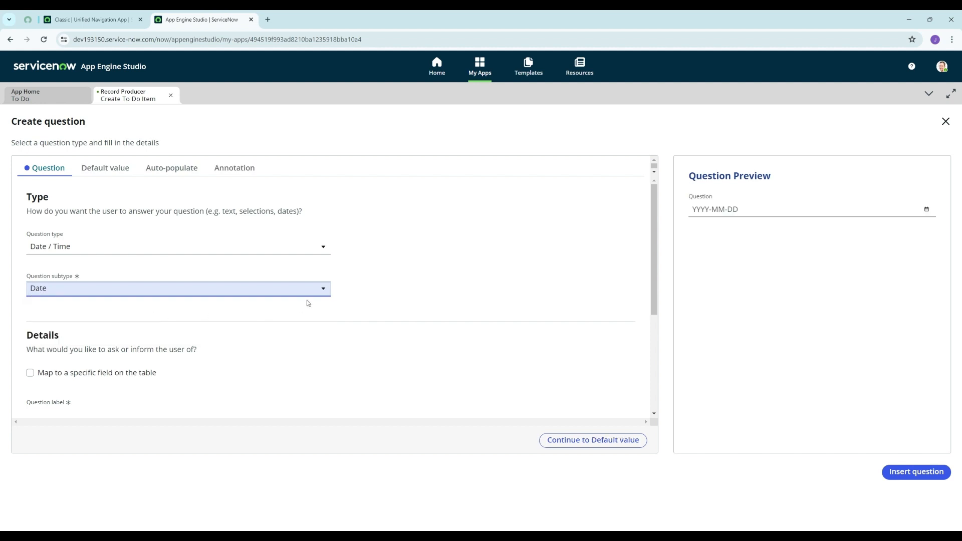
Step: Map the date question to a specific field on the table, choosing the Due Date field
scroll(201, 274, "down", 2)
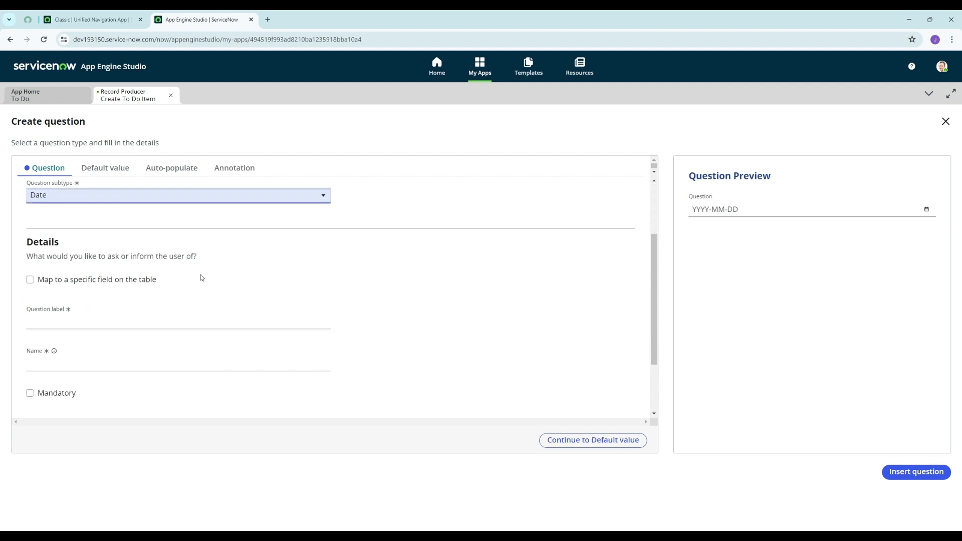
left_click(30, 279)
scroll(127, 275, "down", 1)
left_click(127, 276)
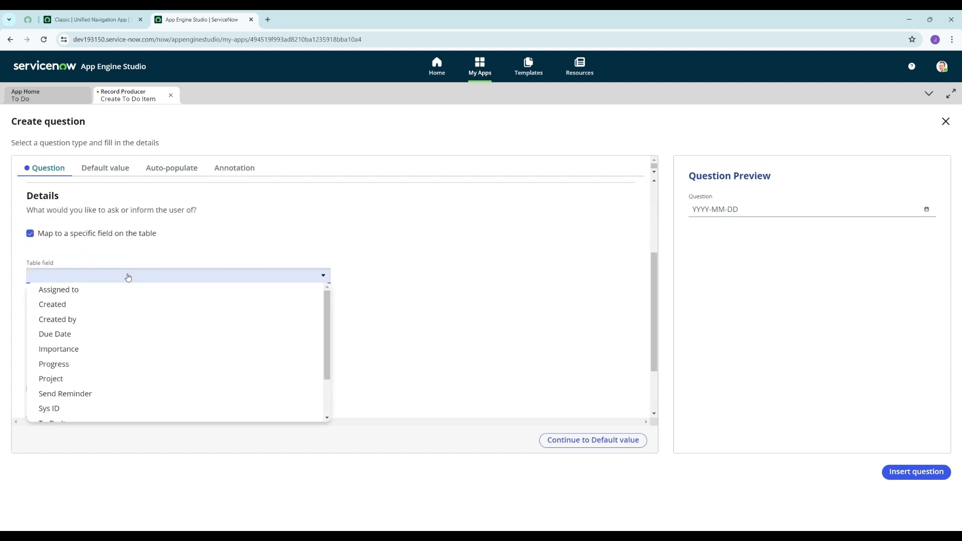
left_click(105, 337)
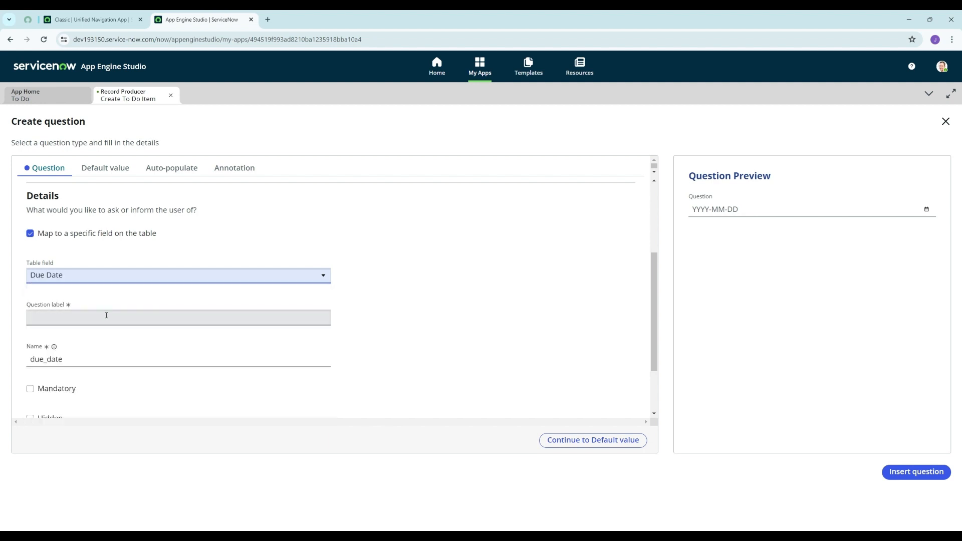
Step: Enter "When does this needs to be done ?" as the question label and make the question mandatory
left_click(85, 315)
type("When doe")
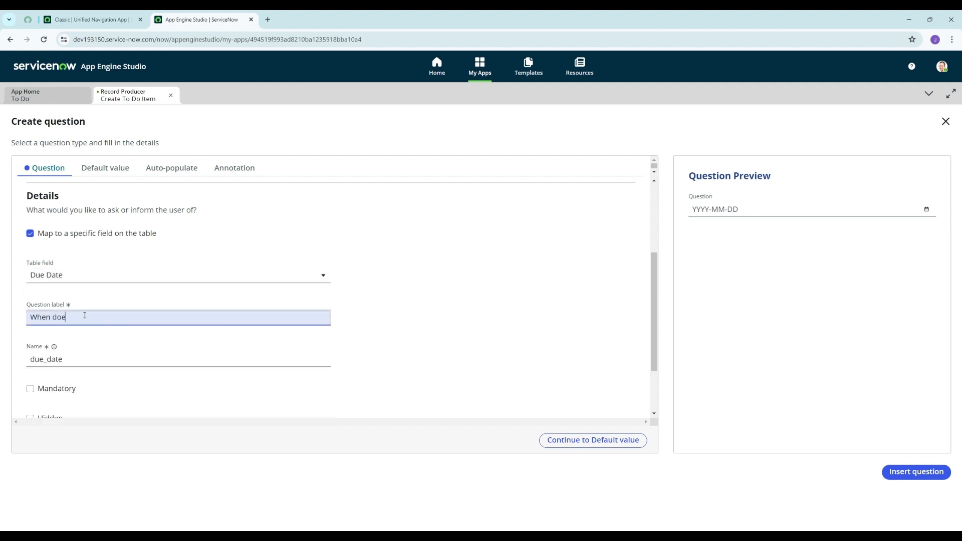
type("s this needs to be done ?")
left_click(30, 389)
scroll(118, 353, "down", 2)
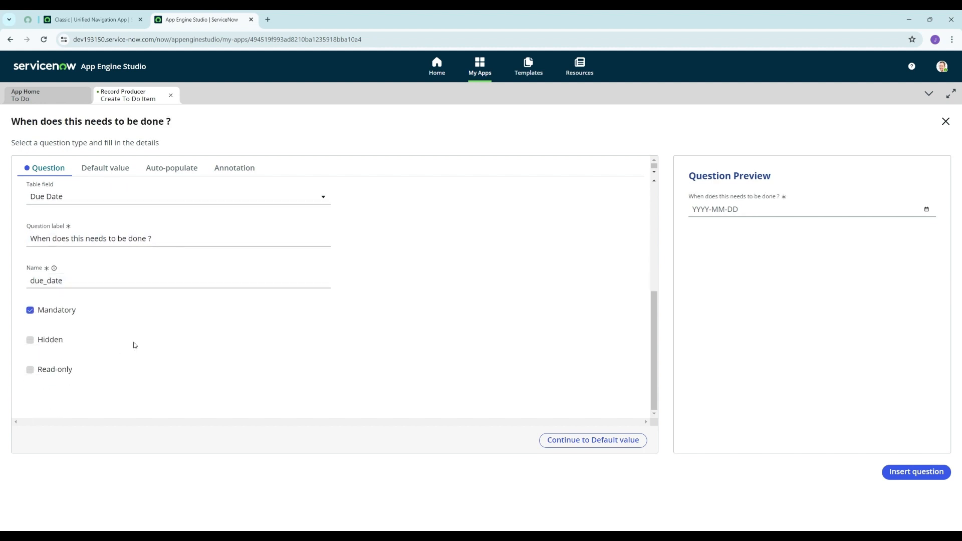
Step: Show instructions reading "Select a date for when to do items need to be completed." and insert the date question
left_click(225, 171)
left_click(47, 233)
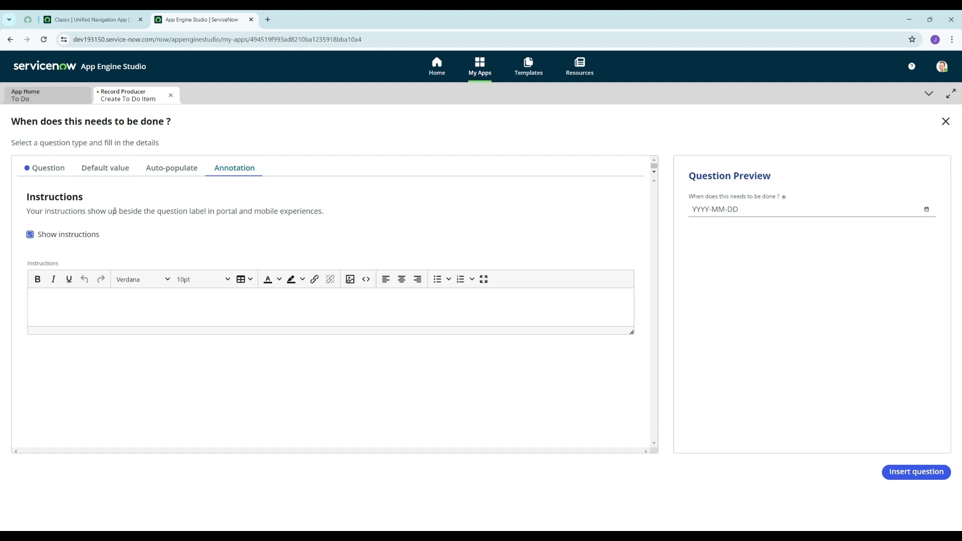
left_click(92, 297)
type("select a date ")
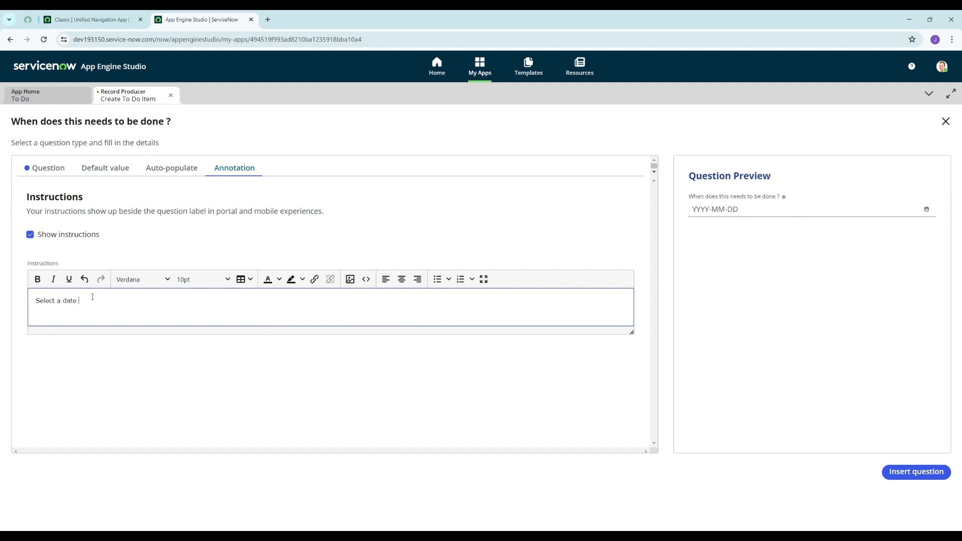
type("for when to do items need to be completed.")
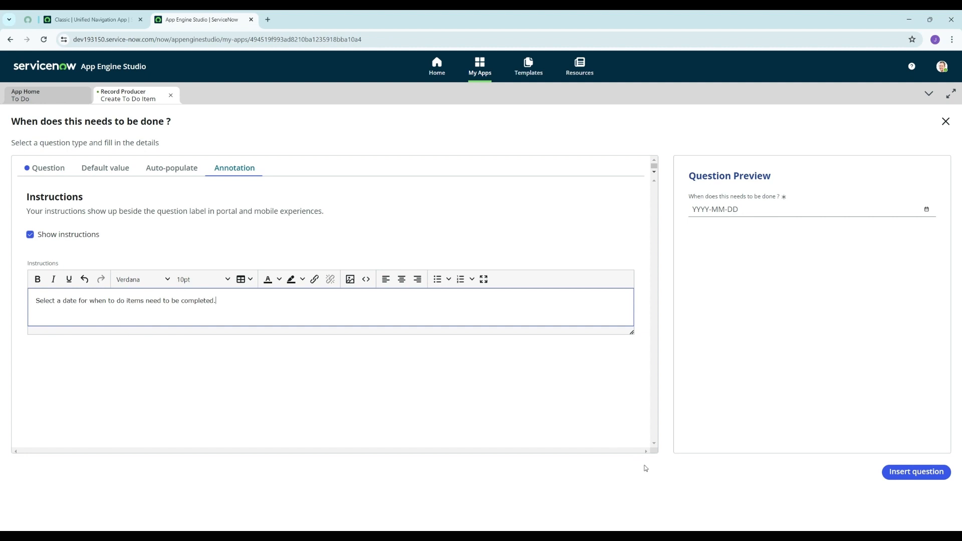
left_click(895, 473)
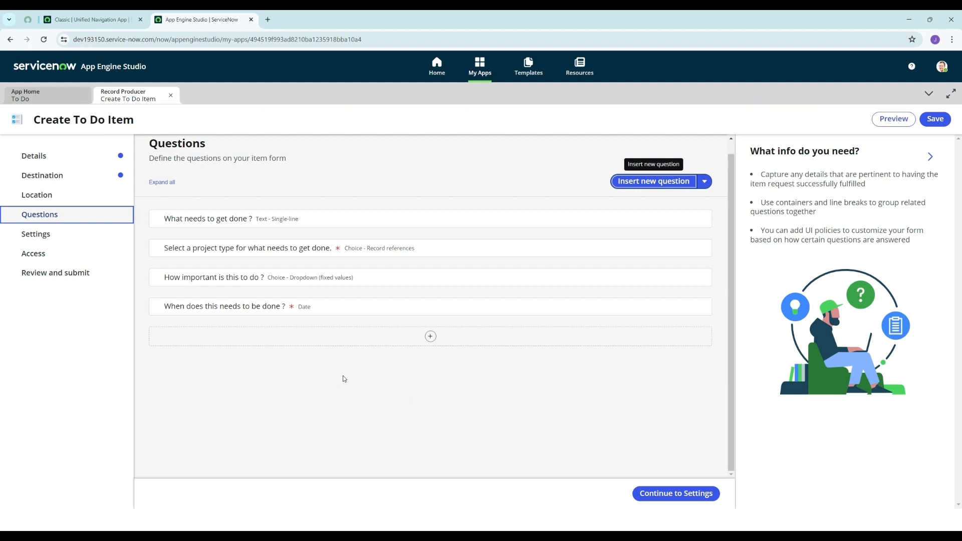
Step: Start a fifth question of type Option with the Yes / No subtype
left_click(644, 183)
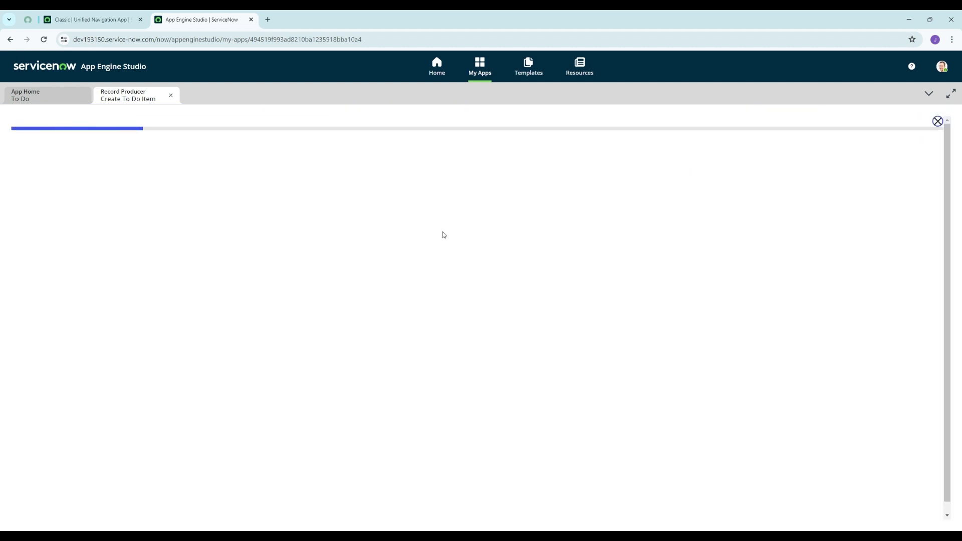
left_click(162, 248)
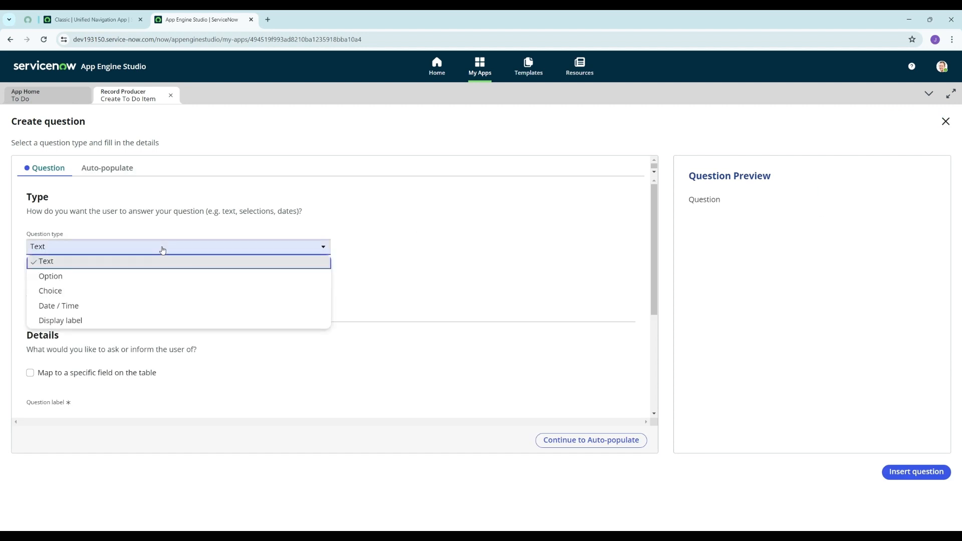
left_click(144, 276)
scroll(161, 245, "down", 1)
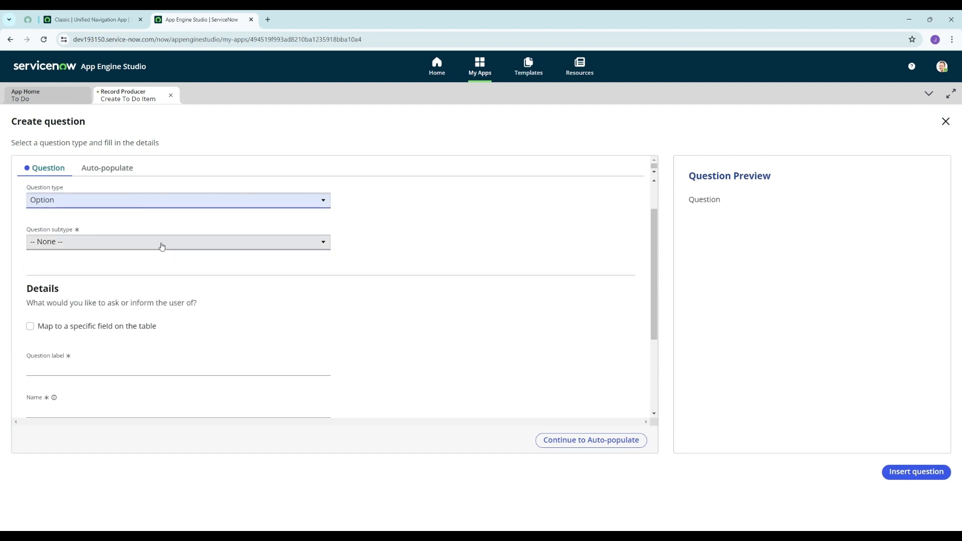
left_click(162, 245)
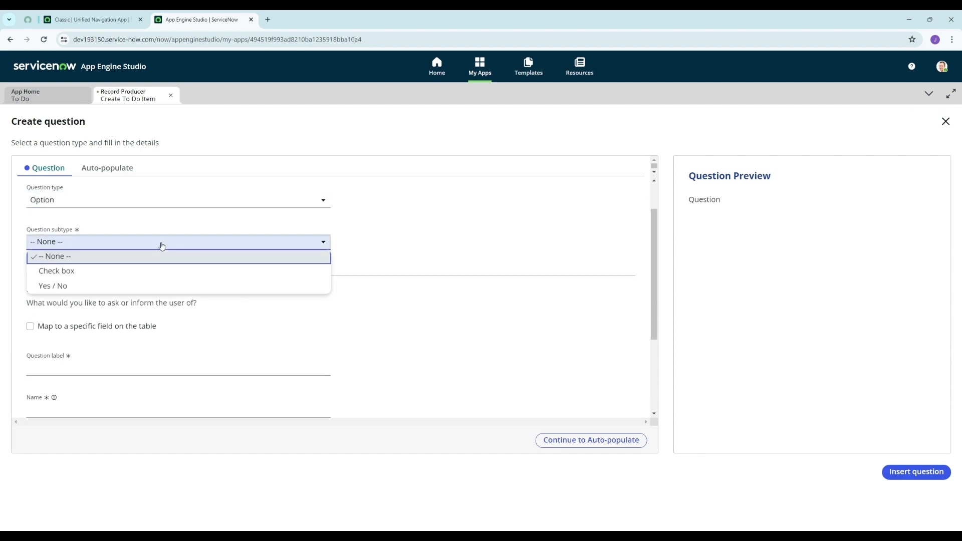
left_click(123, 285)
Step: Map the Yes / No question to a specific field on the table, choosing the Send Reminder field
scroll(147, 285, "down", 1)
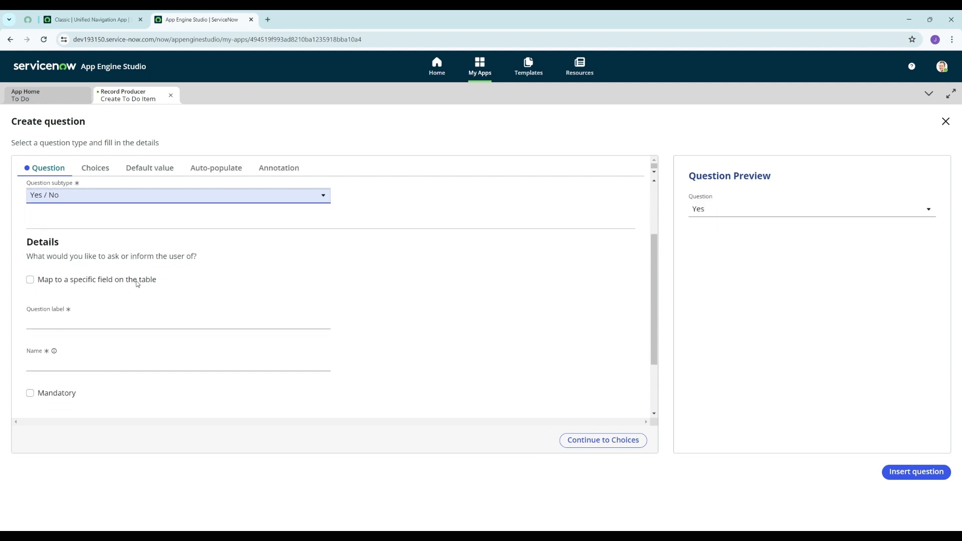
left_click(30, 280)
scroll(162, 276, "down", 1)
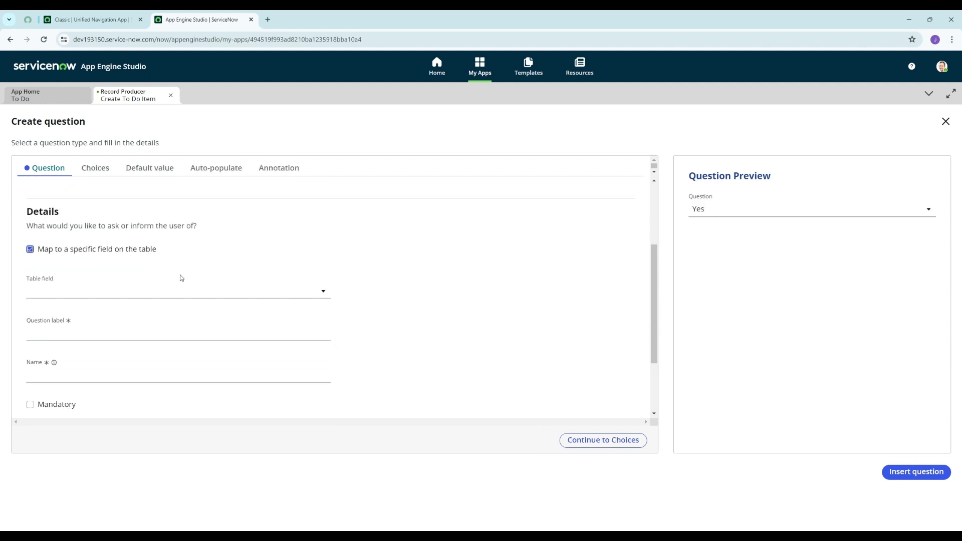
left_click(164, 274)
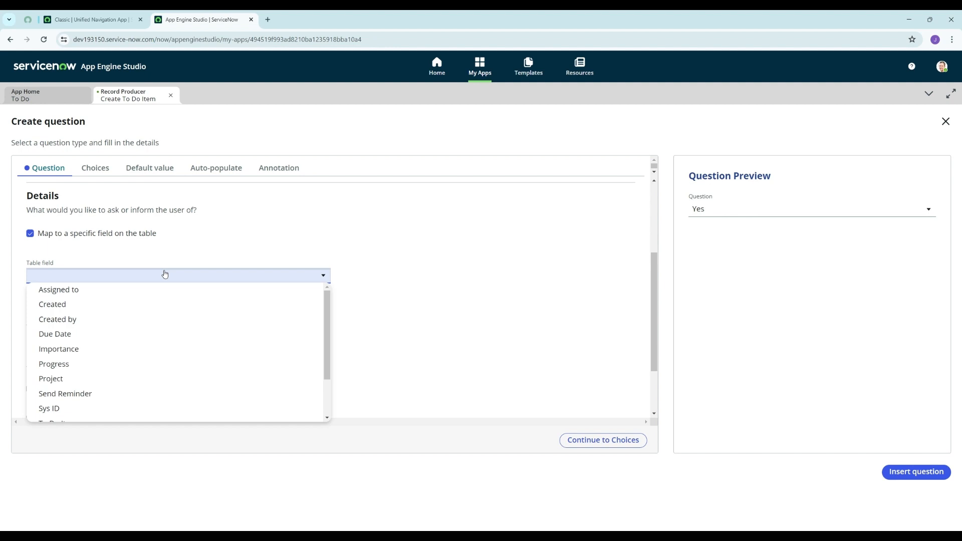
left_click(119, 393)
Step: Enter "Would you like to get reminders ?" as the question label
left_click(84, 317)
type("Would")
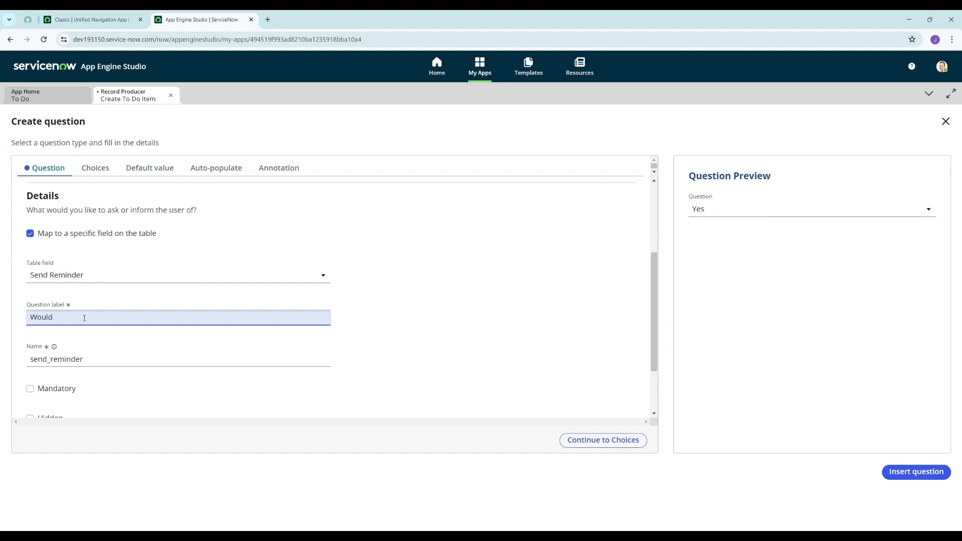
key("BackSpace")
key("BackSpace")
key("BackSpace")
key("BackSpace")
key("BackSpace")
type("Would you like to get reminders ?")
left_click(328, 232)
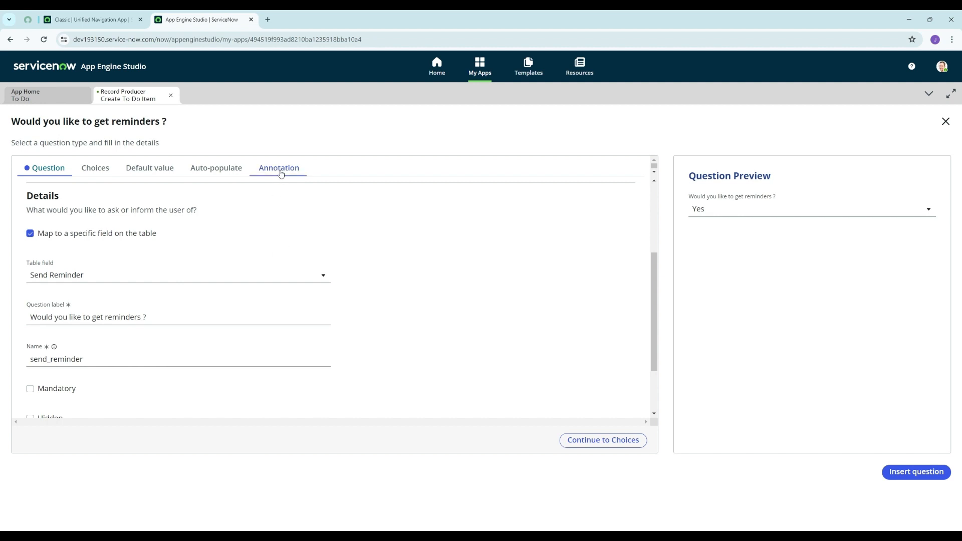
Step: Show instructions reading "Reminders will be sent three days before due date." and insert the reminder question
left_click(281, 174)
left_click(138, 301)
left_click(46, 238)
left_click(74, 305)
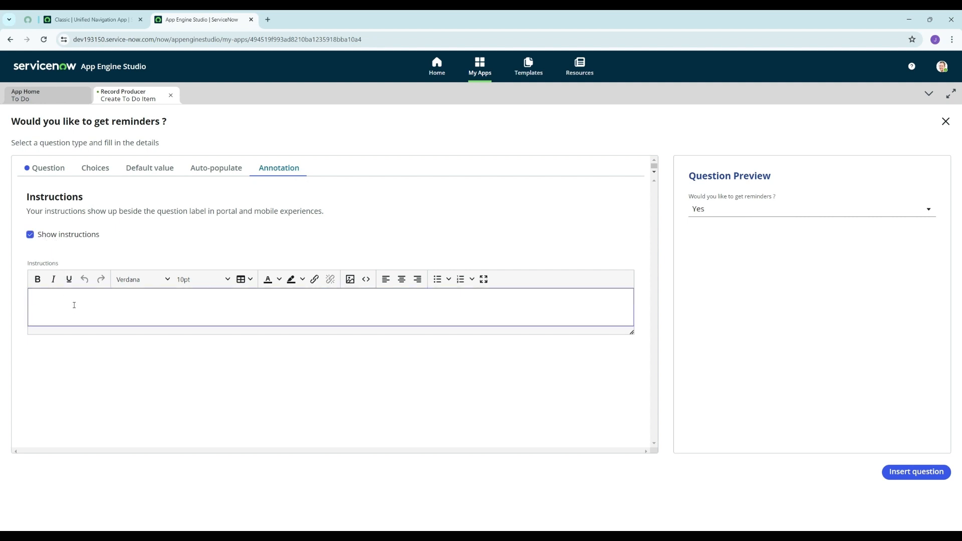
type("Reminders will be sent three days before ")
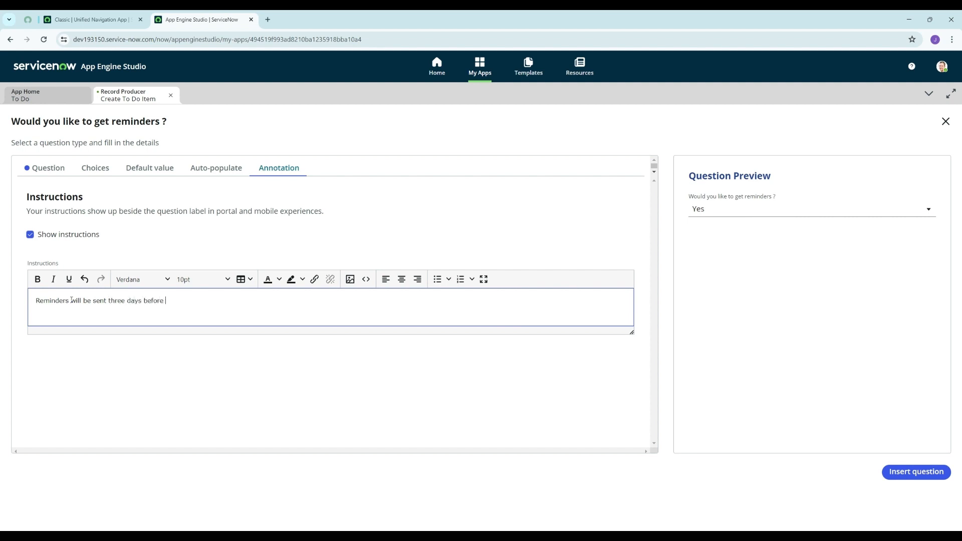
type("due date.")
left_click(916, 473)
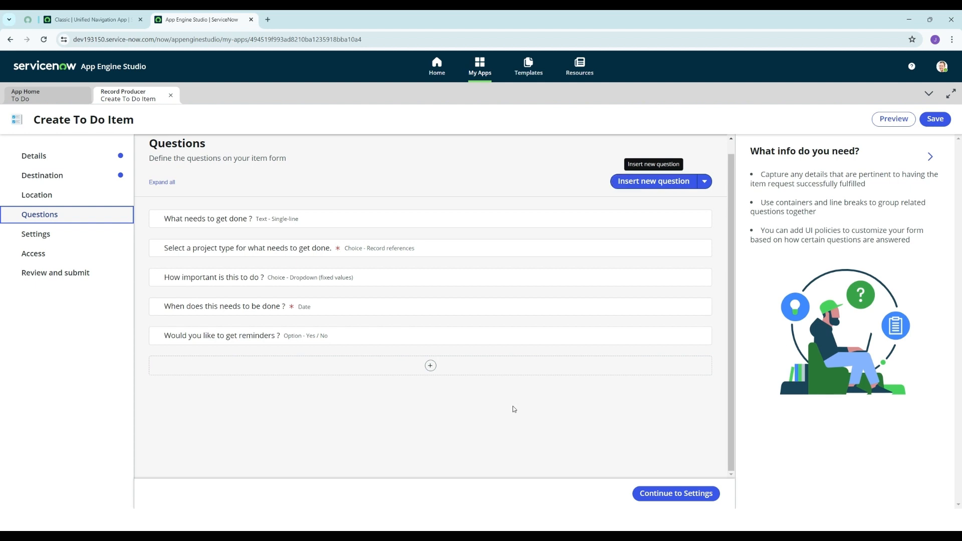
Step: Preview the Create To Do Item form in the Portal and Now Mobile views, examining all five questions, and close the preview
scroll(512, 210, "up", 1)
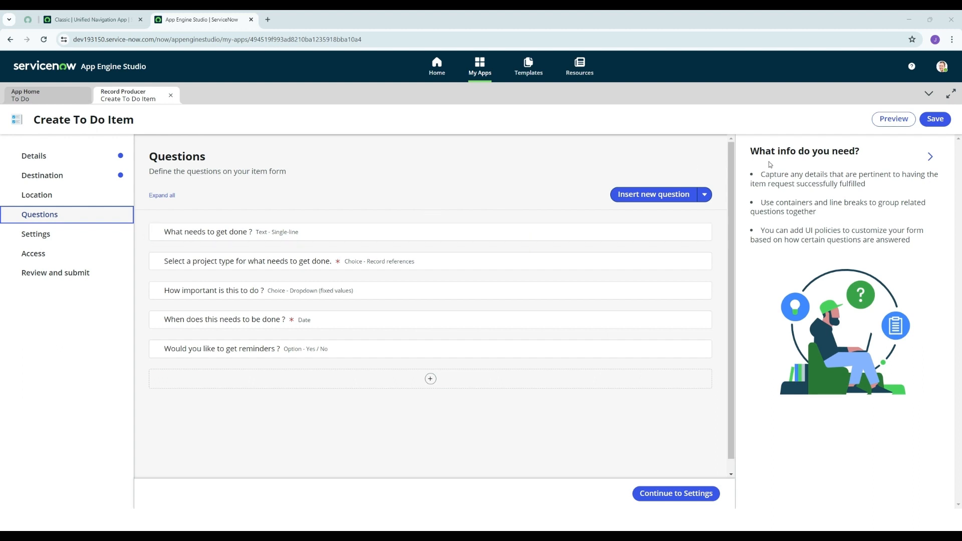
left_click(897, 121)
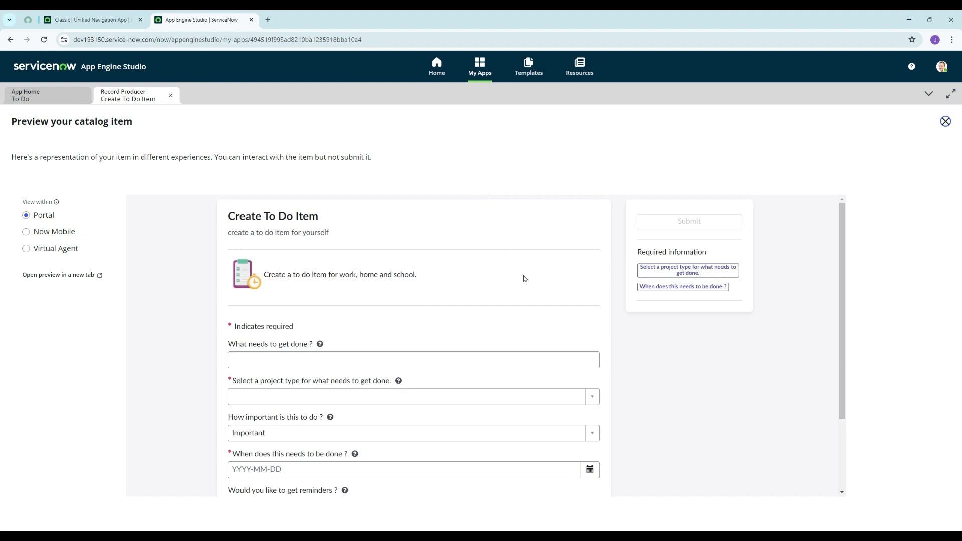
scroll(330, 262, "down", 2)
scroll(521, 330, "up", 1)
scroll(464, 307, "up", 1)
scroll(430, 281, "down", 3)
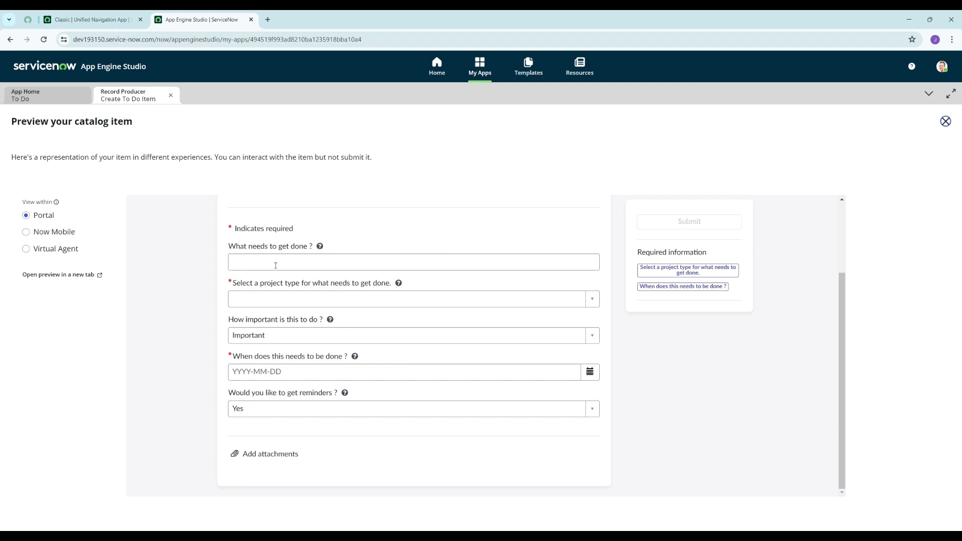
left_click(47, 235)
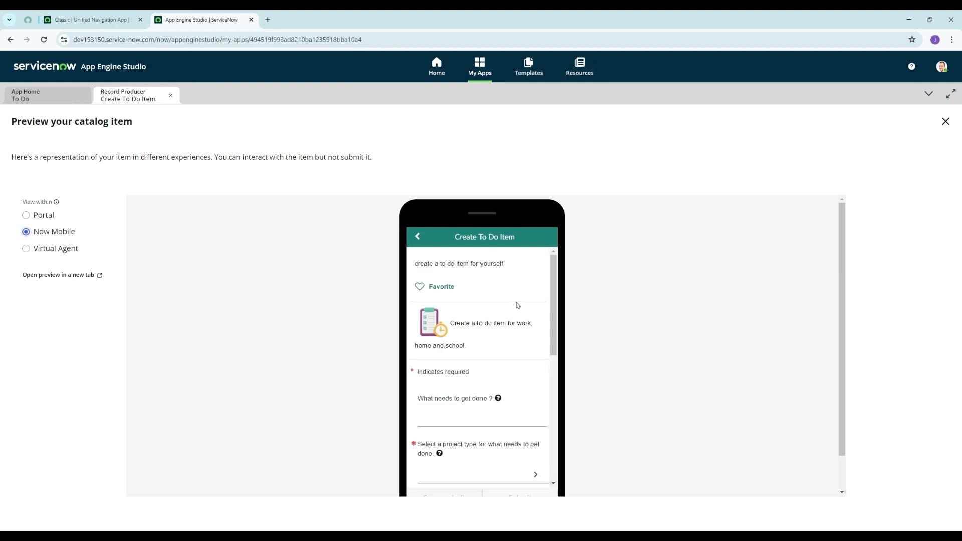
scroll(500, 292, "down", 10)
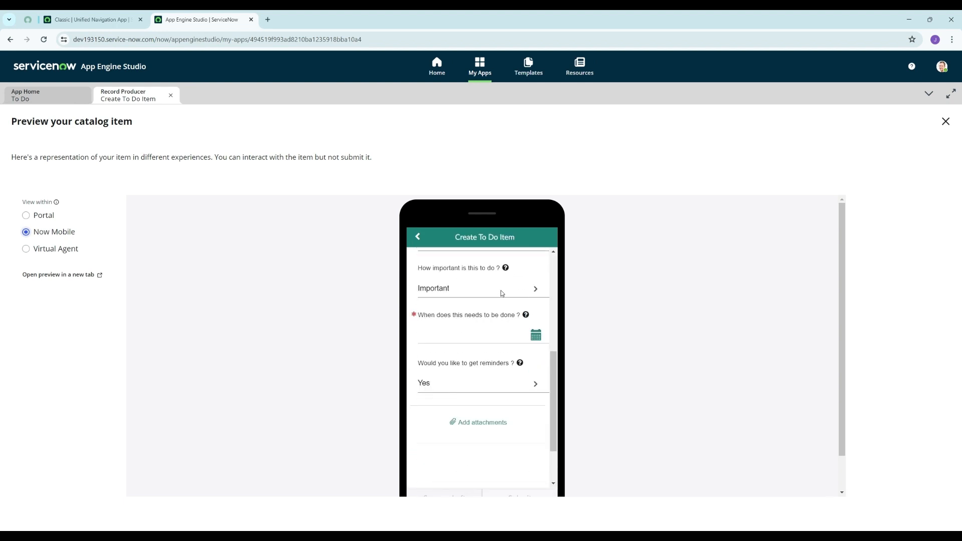
scroll(476, 304, "up", 3)
scroll(475, 304, "up", 5)
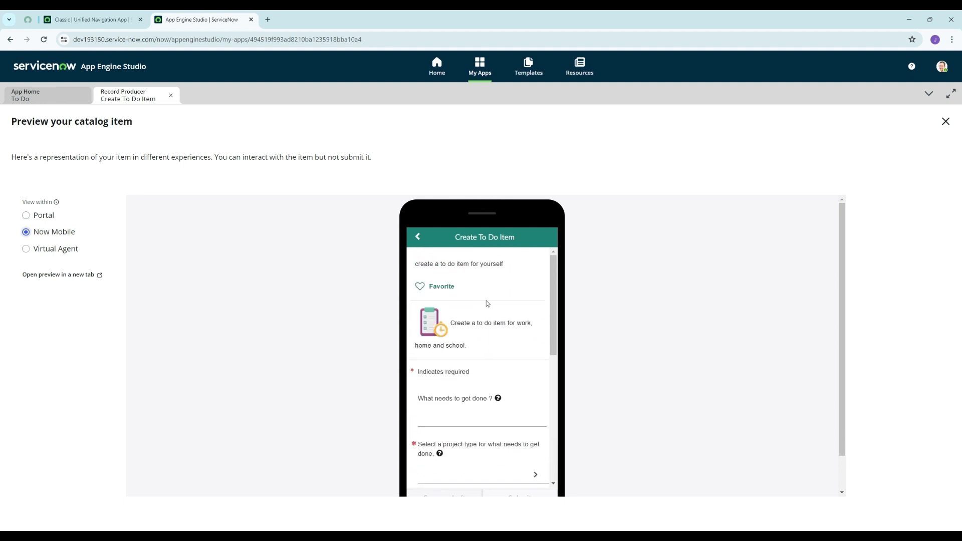
left_click(945, 122)
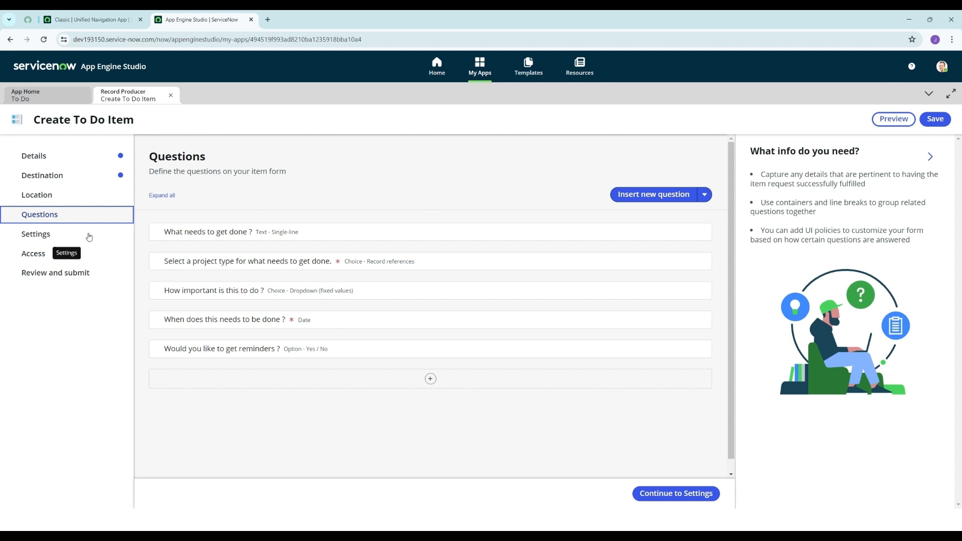
Step: Toggle the Hide 'Save as draft' button option in the portal settings and continue to the access settings
left_click(688, 494)
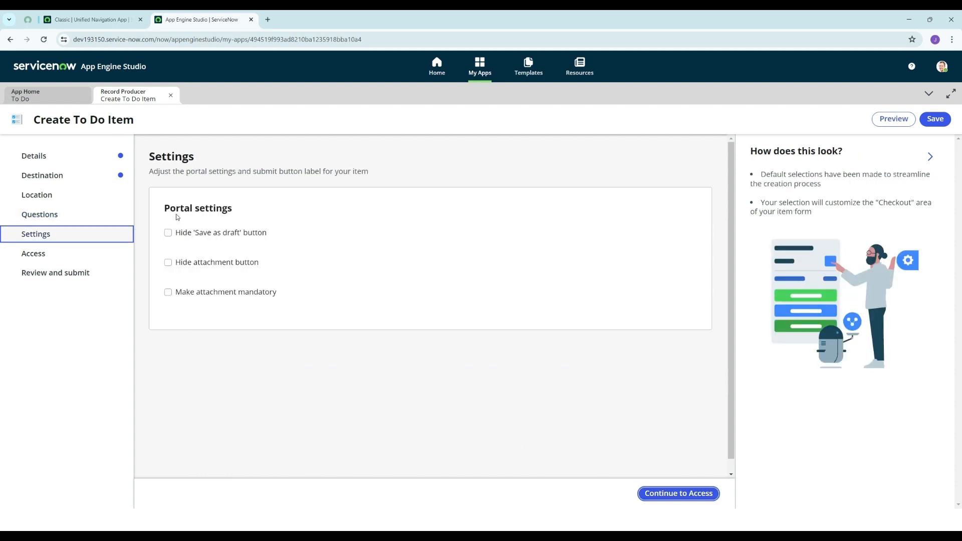
left_click(168, 233)
left_click(650, 493)
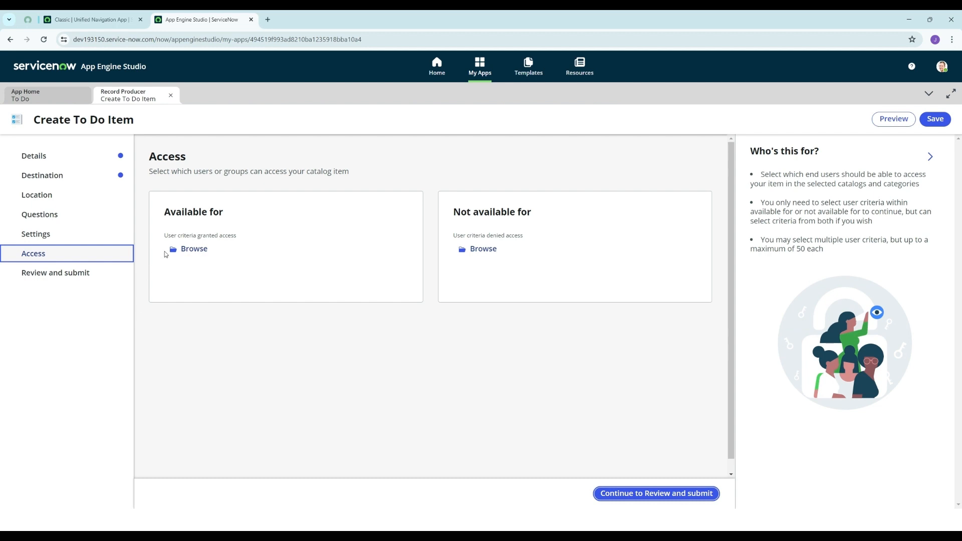
Step: Grant access to the item to the Any User criteria and save the selection
left_click(200, 250)
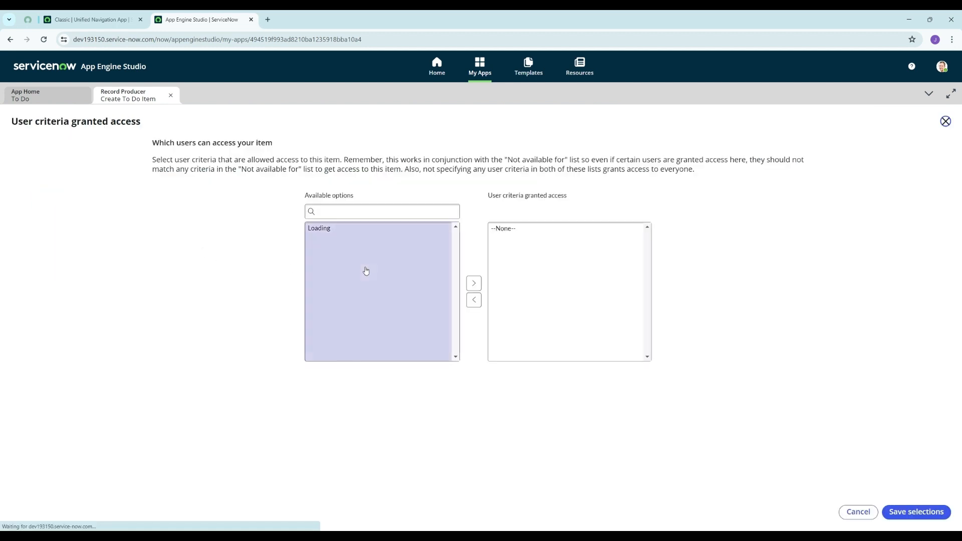
scroll(355, 264, "down", 2)
scroll(355, 264, "up", 2)
left_click(332, 287)
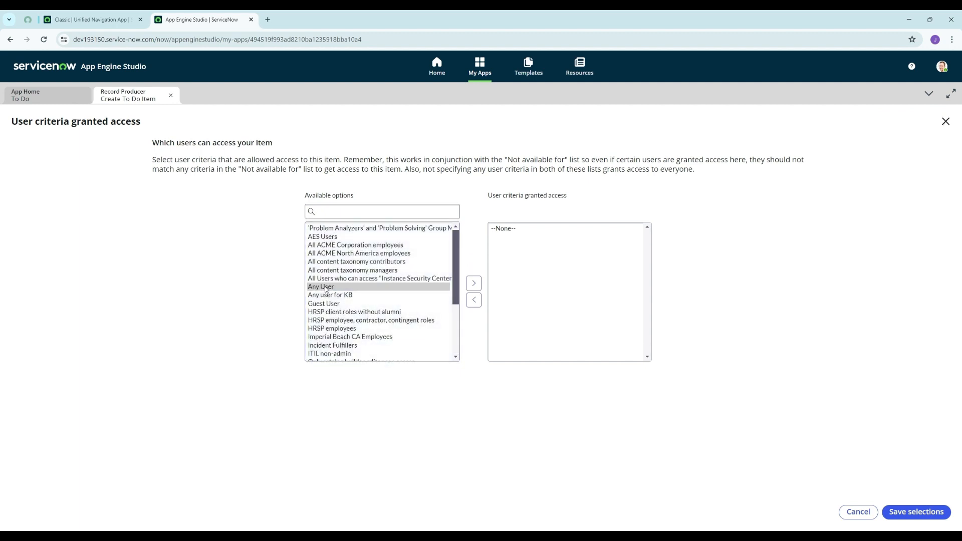
left_click(473, 283)
left_click(926, 511)
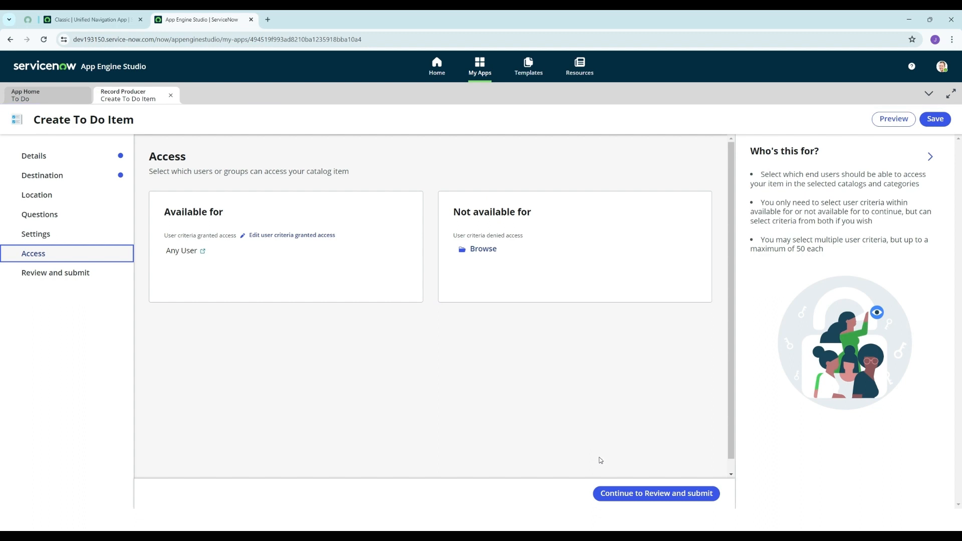
Step: Review the record producer's summary, checking its details, destination, location, questions, settings and access
left_click(620, 492)
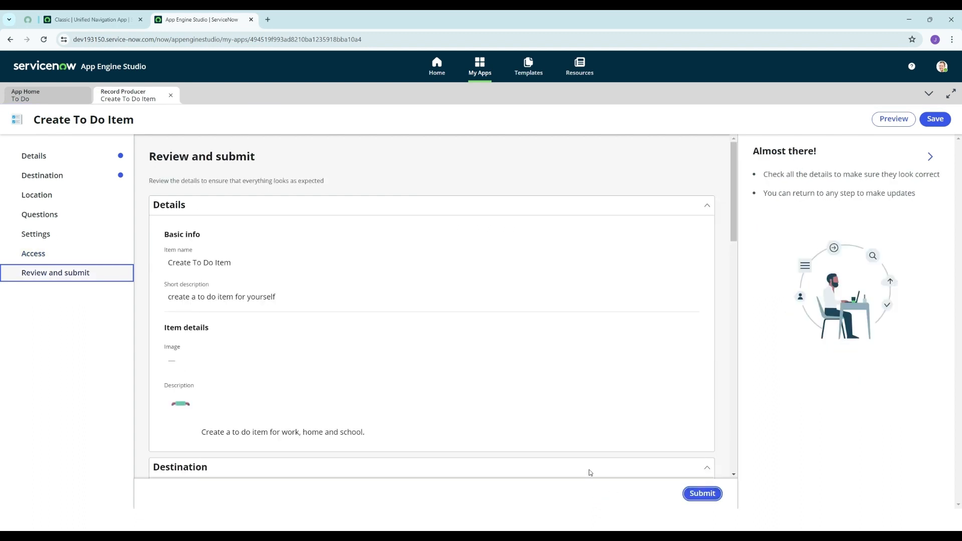
scroll(380, 307, "down", 1)
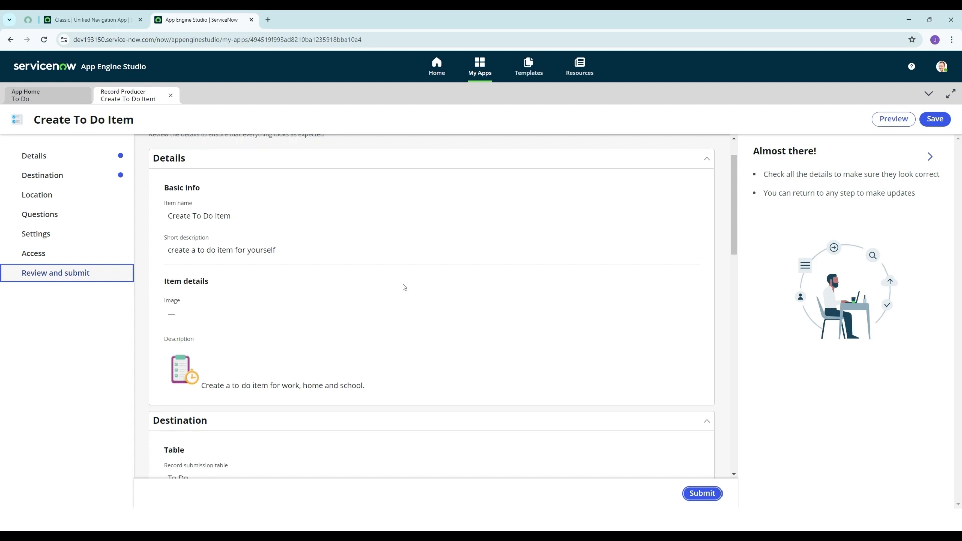
scroll(401, 285, "up", 1)
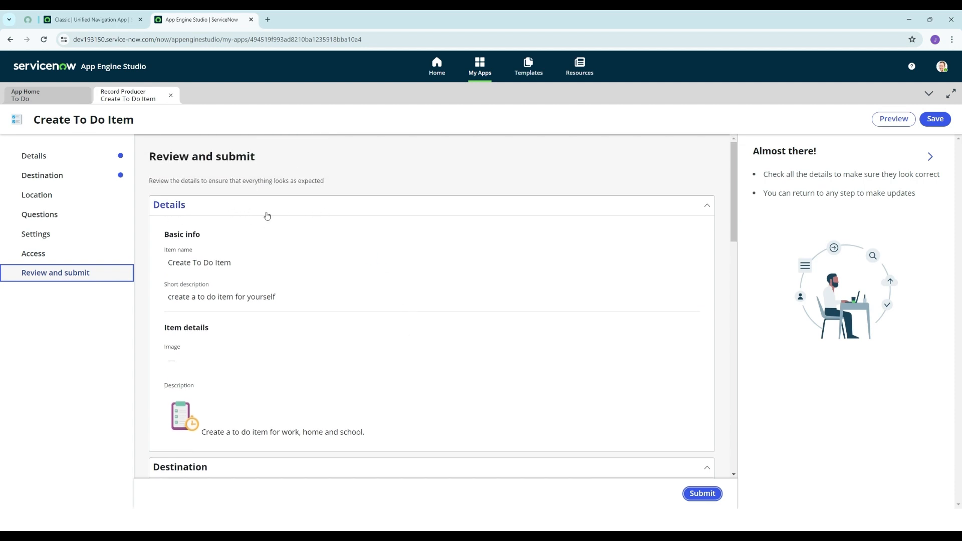
scroll(236, 228, "down", 1)
scroll(259, 235, "down", 4)
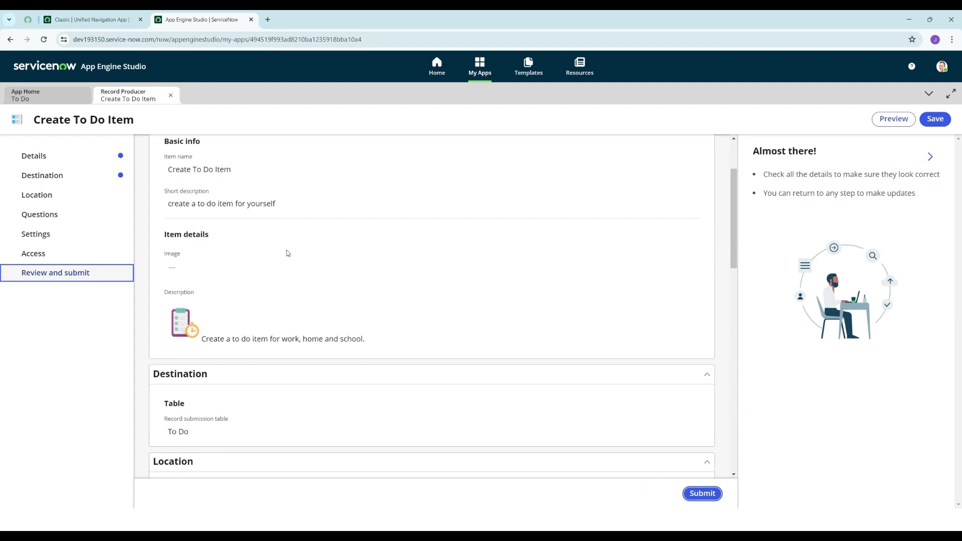
scroll(284, 256, "down", 4)
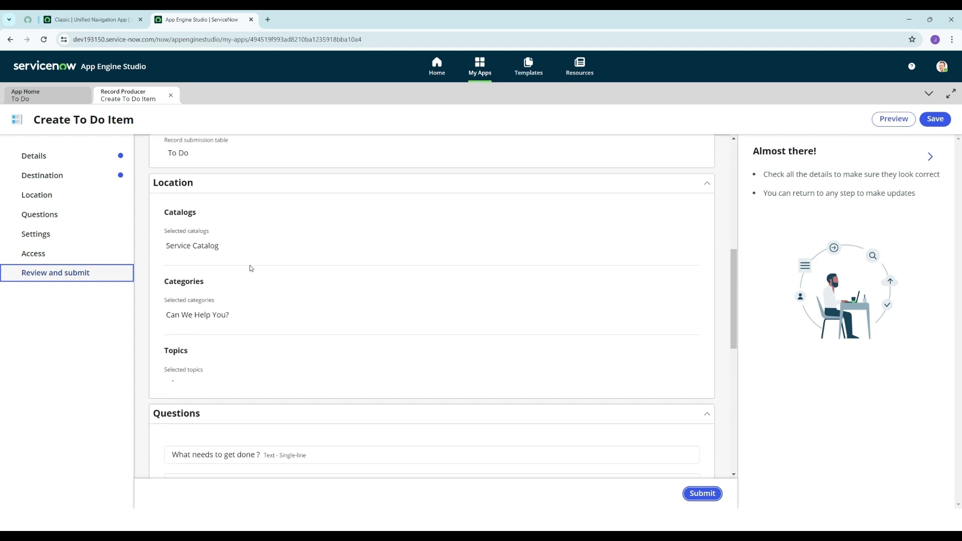
scroll(224, 241, "down", 2)
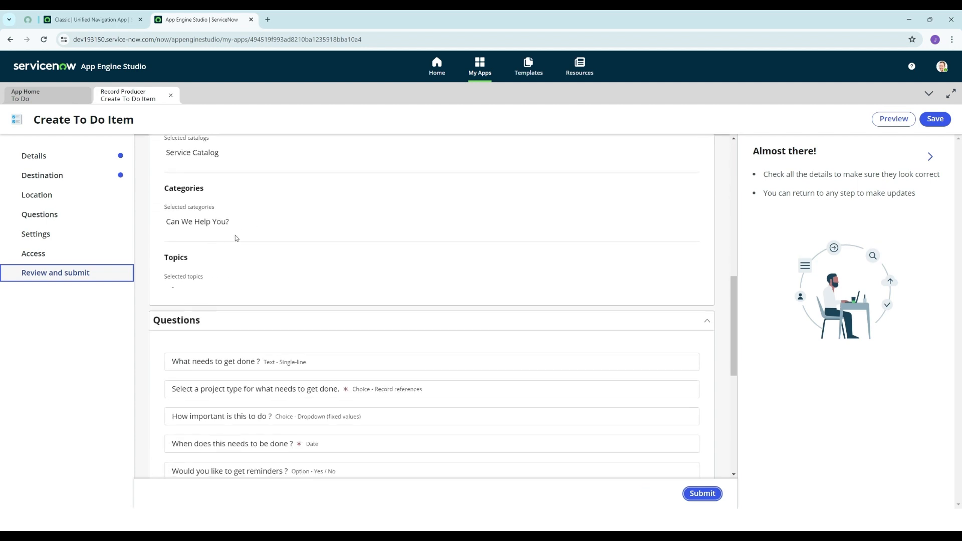
scroll(219, 245, "down", 2)
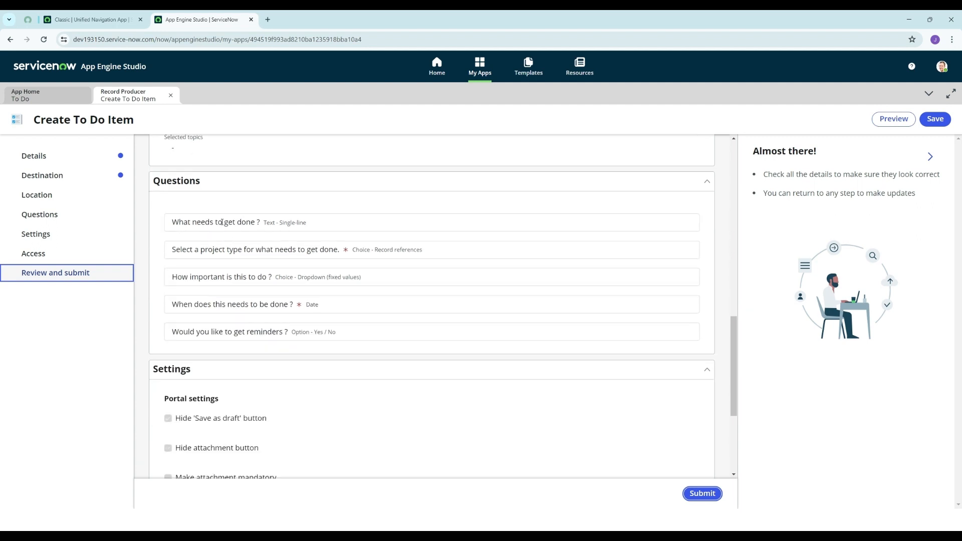
scroll(245, 262, "down", 1)
scroll(265, 295, "down", 3)
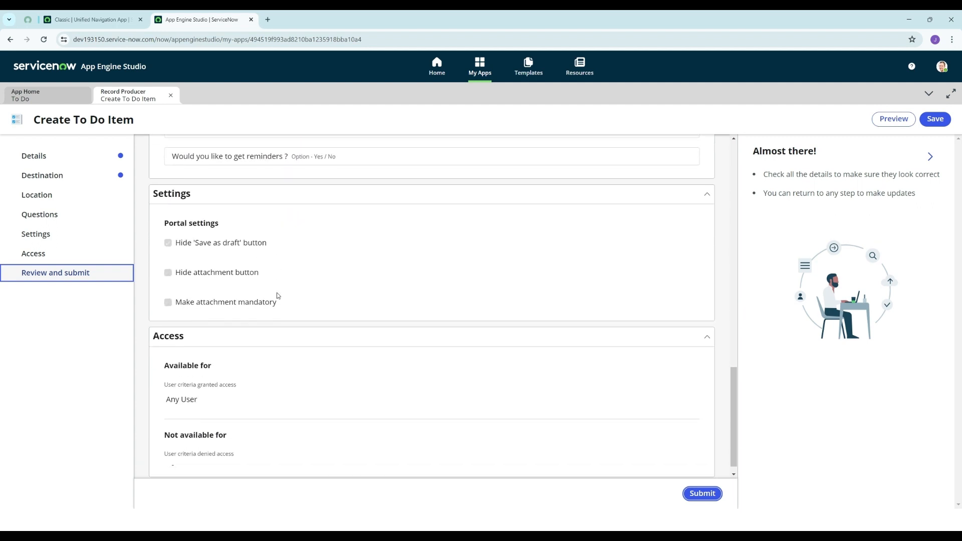
Step: Submit the Create To Do Item record producer and return to the To Do application
left_click(703, 494)
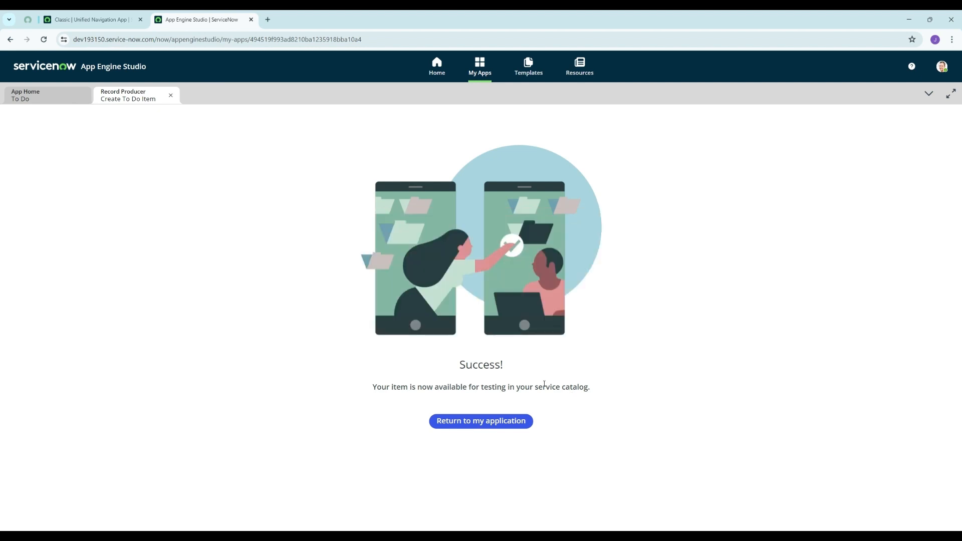
left_click(495, 421)
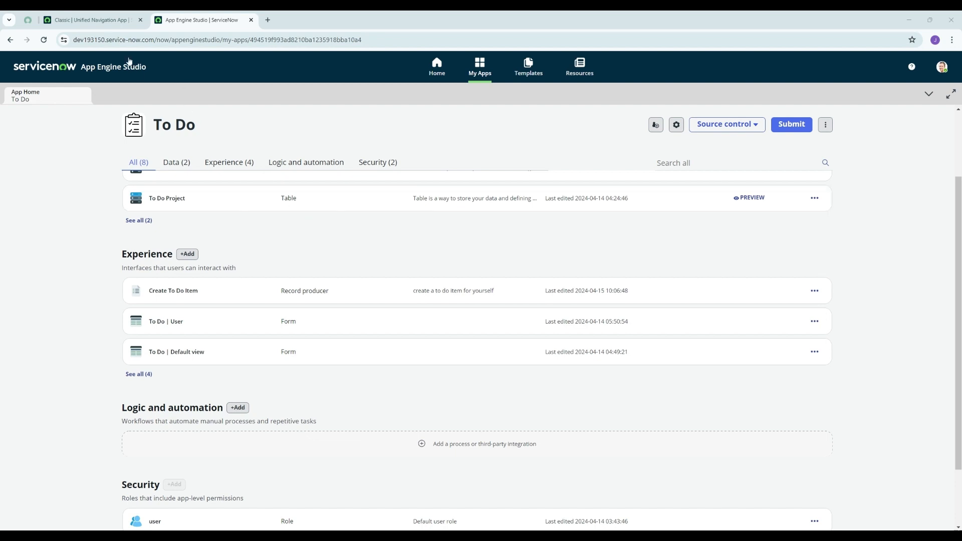
Step: Switch to the ServiceNow navigation page, filter the modules for Service Portal and open Service Portal Home
left_click(90, 20)
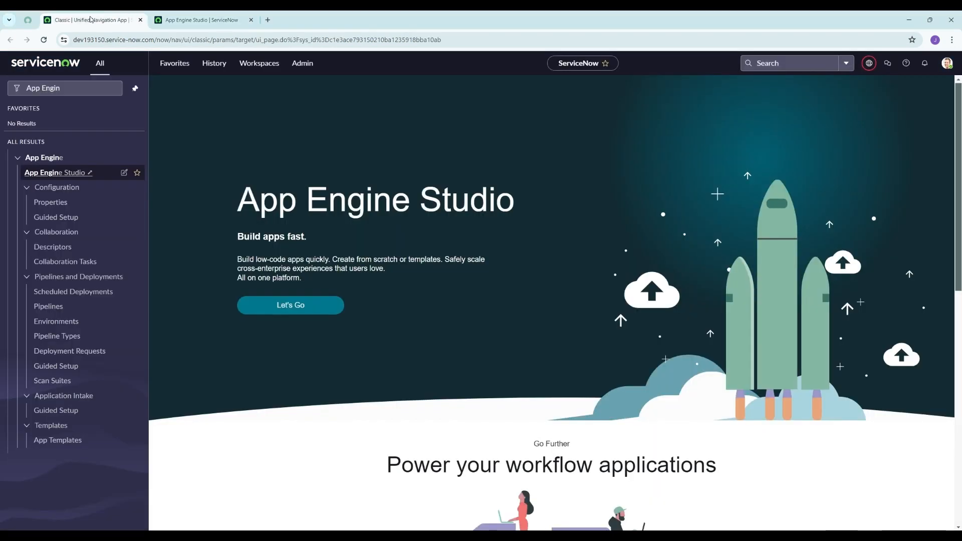
left_click(88, 88)
key("BackSpace")
key("BackSpace")
key("BackSpace")
key("BackSpace")
key("BackSpace")
key("BackSpace")
key("BackSpace")
key("BackSpace")
key("BackSpace")
type("Service")
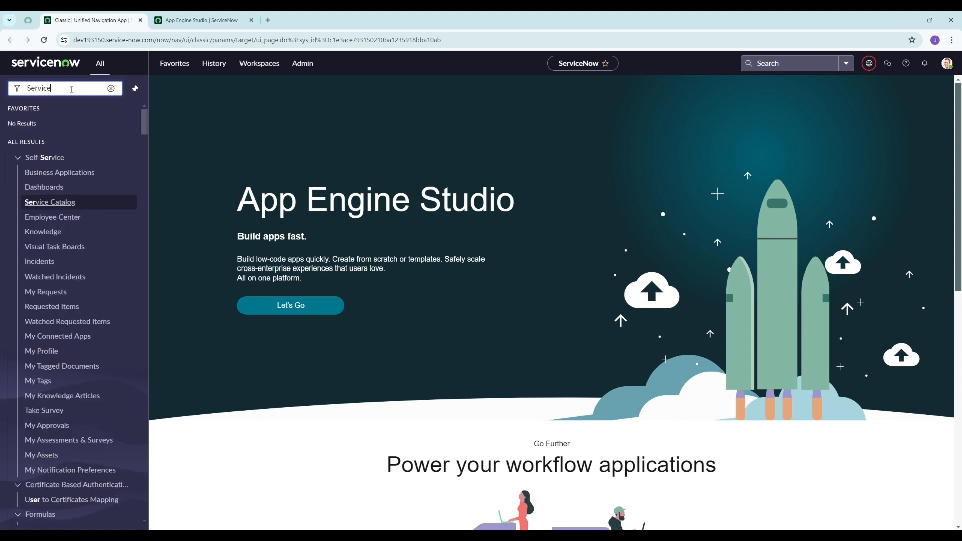
type(" Por")
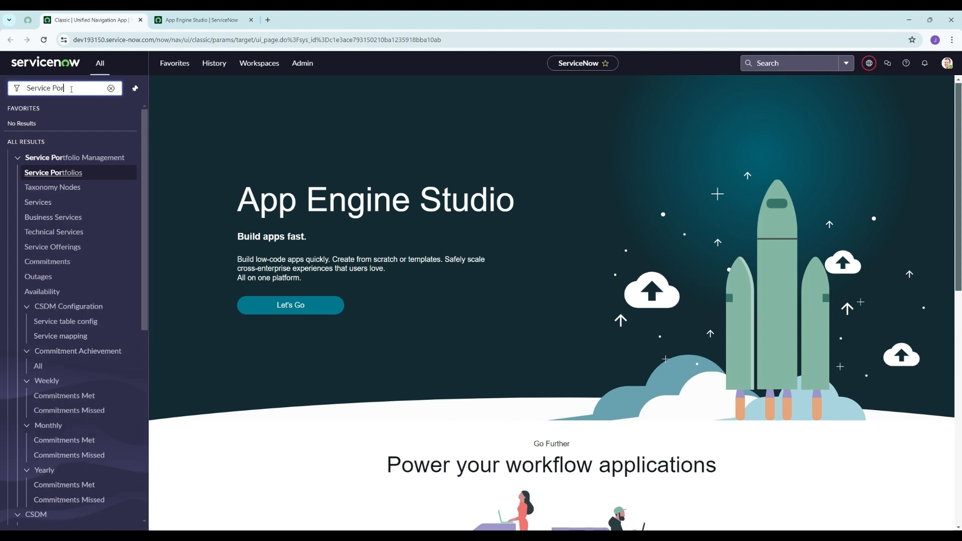
type("tal")
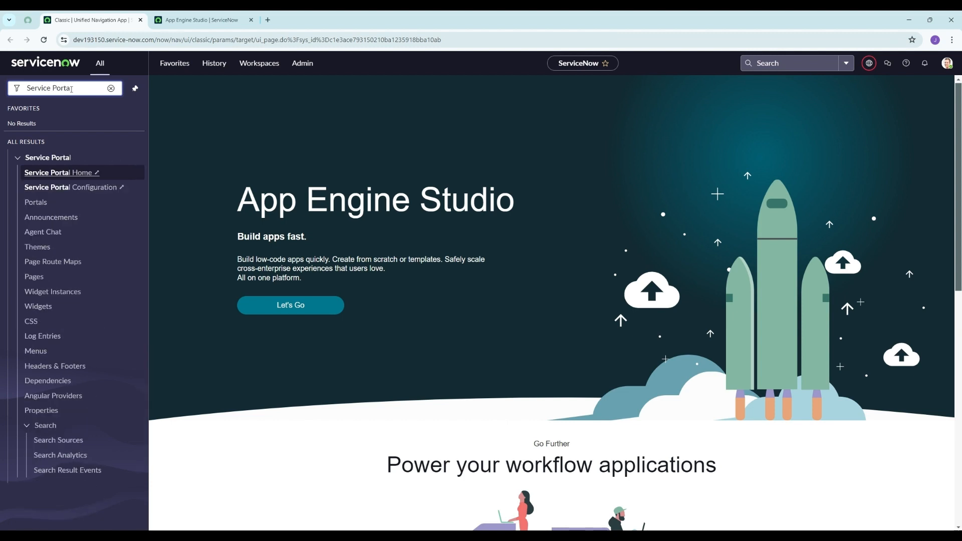
left_click(66, 173)
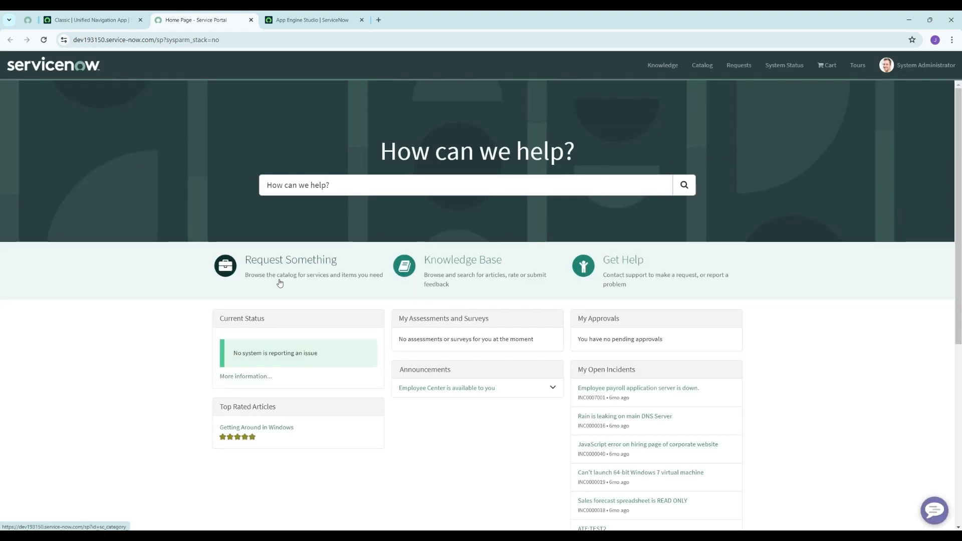
Step: Browse the service catalog's Can We Help You? category and open the Create To Do Item form
left_click(283, 272)
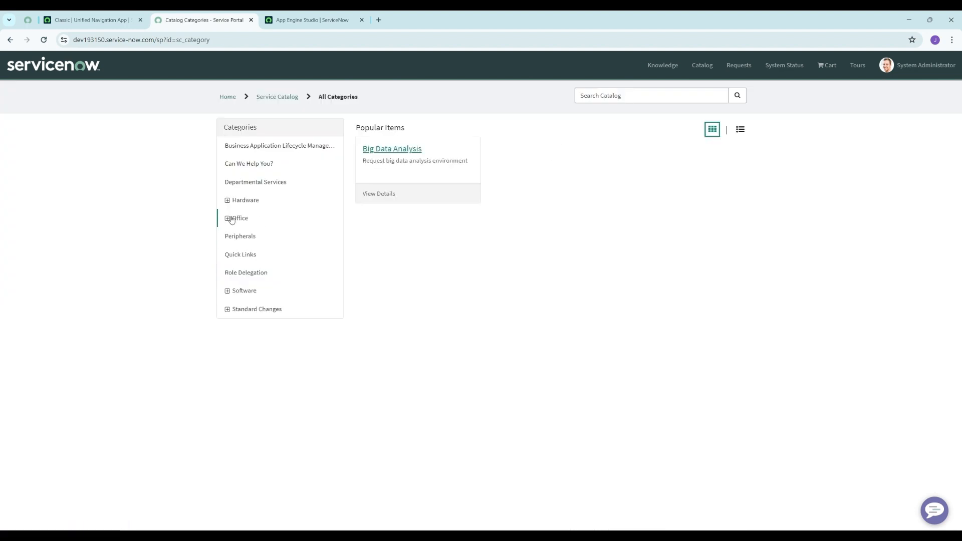
left_click(255, 164)
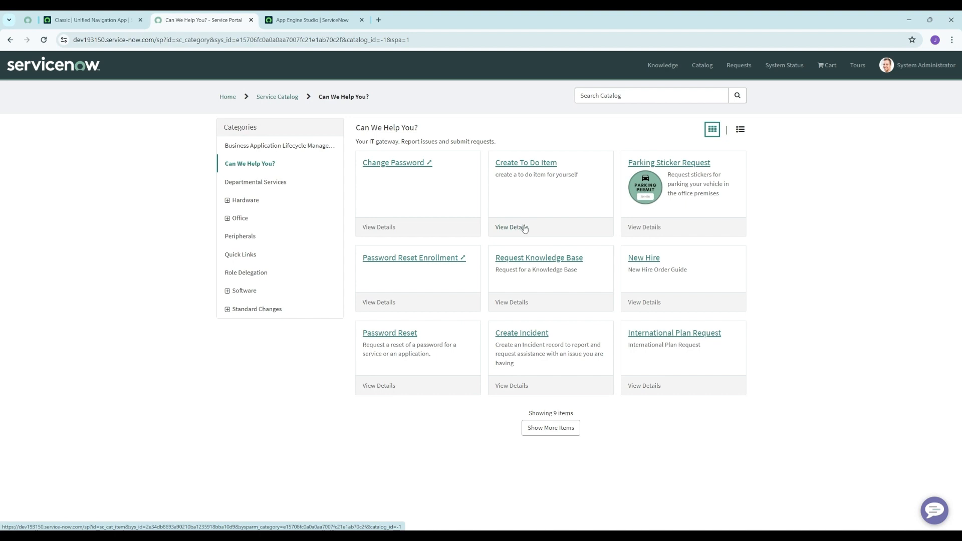
left_click(527, 163)
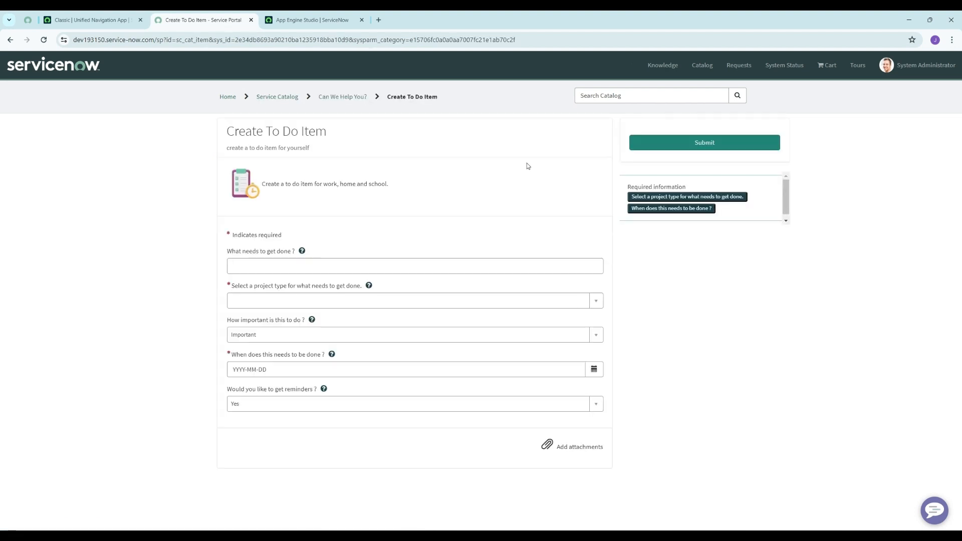
Step: Enter "Make cup cakes for new hire orientation" as what needs to get done and select Work as the project type
left_click(267, 269)
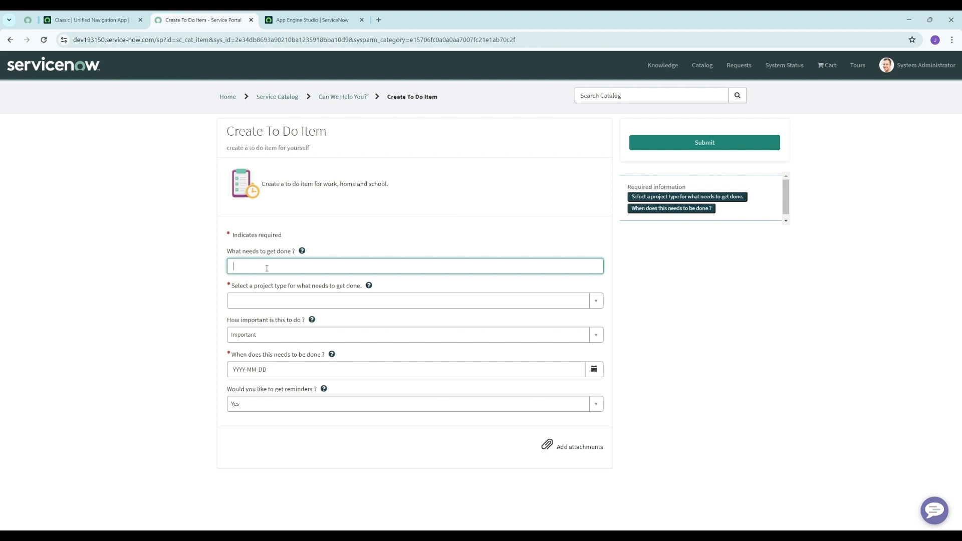
type("Make cup cakes for new hire orientation")
left_click(301, 301)
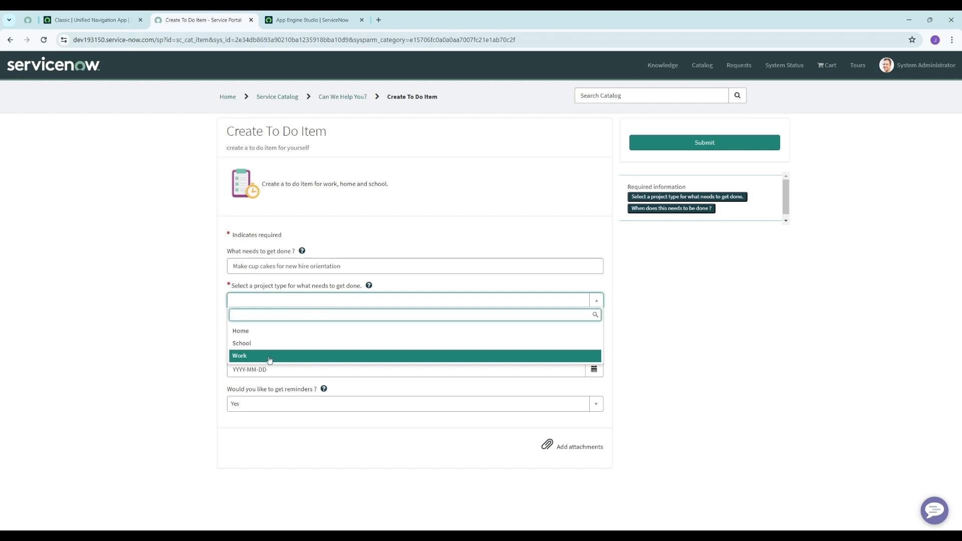
left_click(269, 357)
Step: Set the to do item's importance to Important and its due date to 2024-04-19
left_click(263, 340)
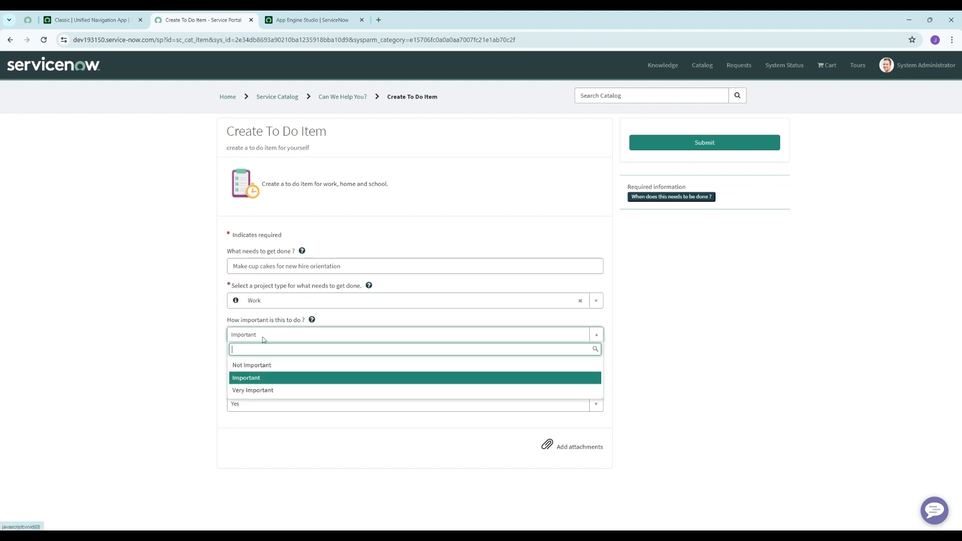
left_click(276, 336)
left_click(275, 336)
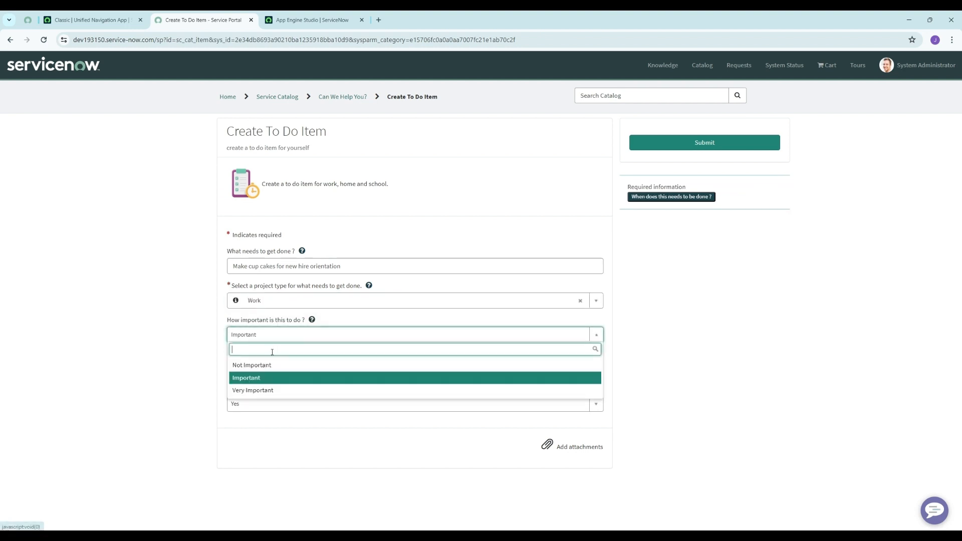
left_click(265, 377)
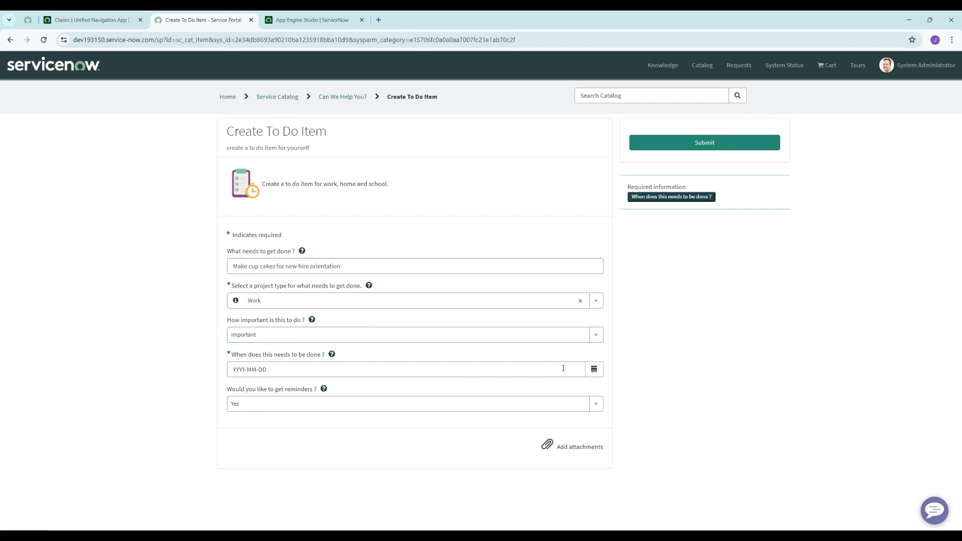
left_click(594, 369)
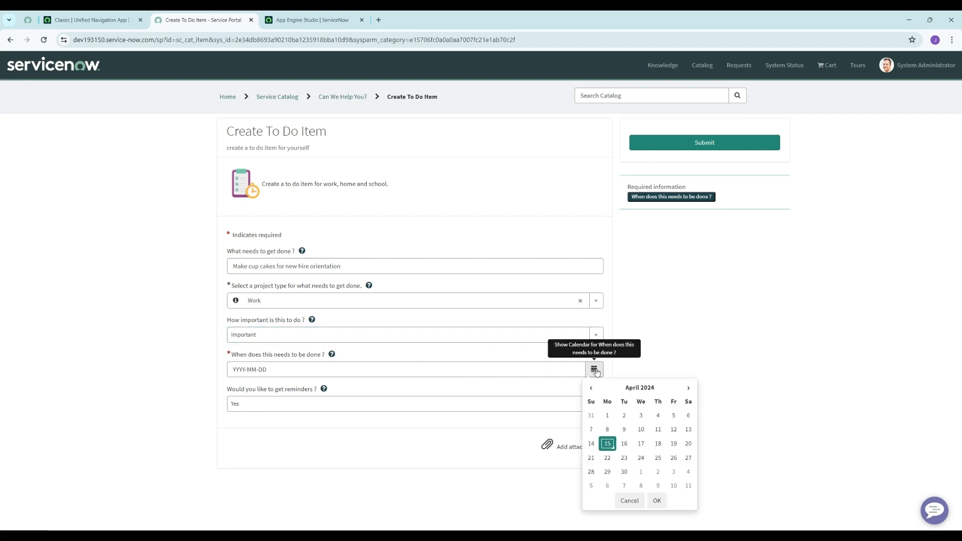
left_click(674, 444)
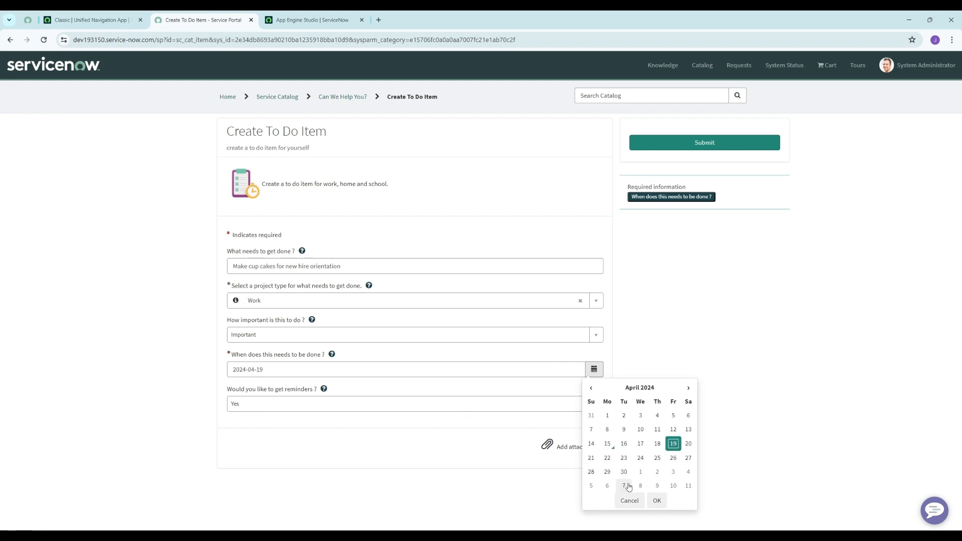
left_click(656, 503)
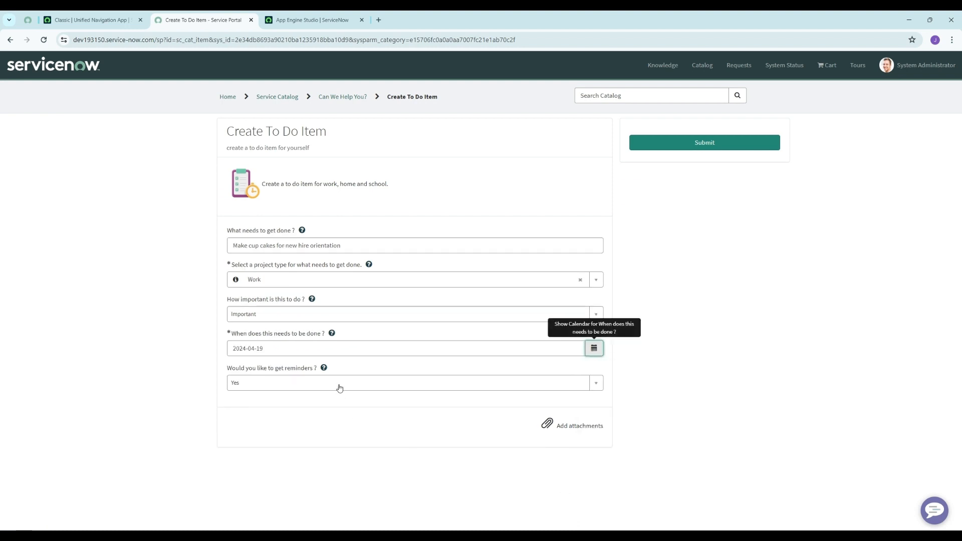
Step: Submit the to do item with reminders set to Yes and save the resulting To Do record
key("Tab")
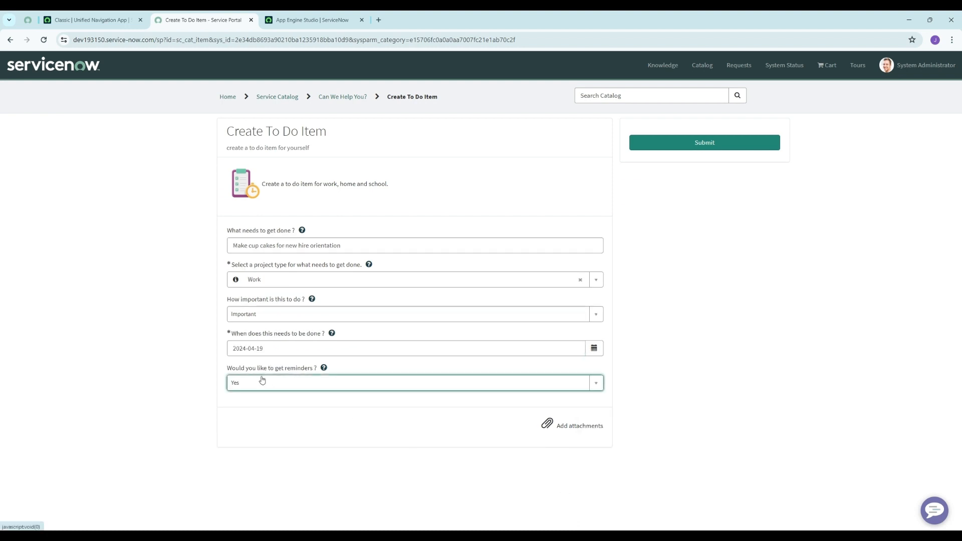
left_click(309, 388)
left_click(306, 413)
left_click(699, 143)
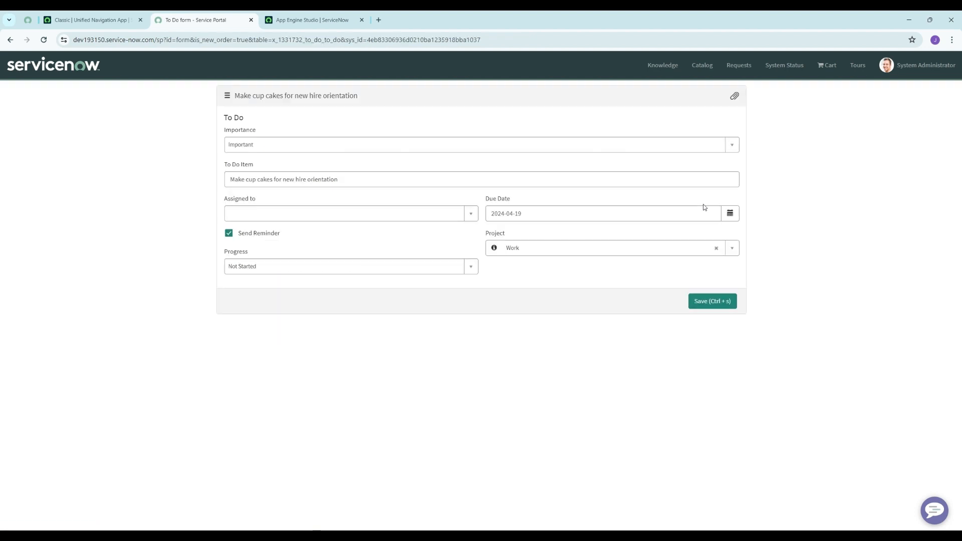
left_click(711, 301)
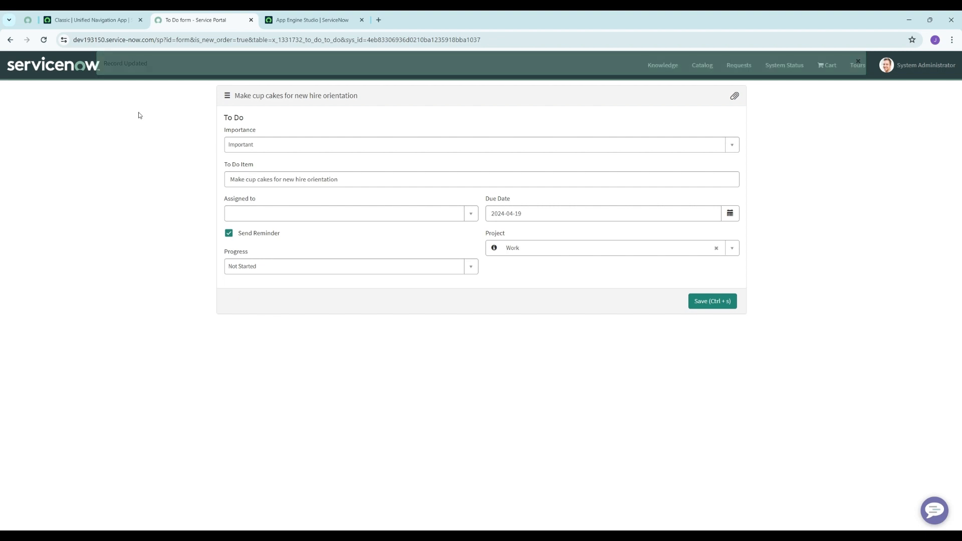
Step: Switch back to the To Do application in App Engine Studio and preview the To Do table
left_click(290, 21)
scroll(484, 249, "up", 2)
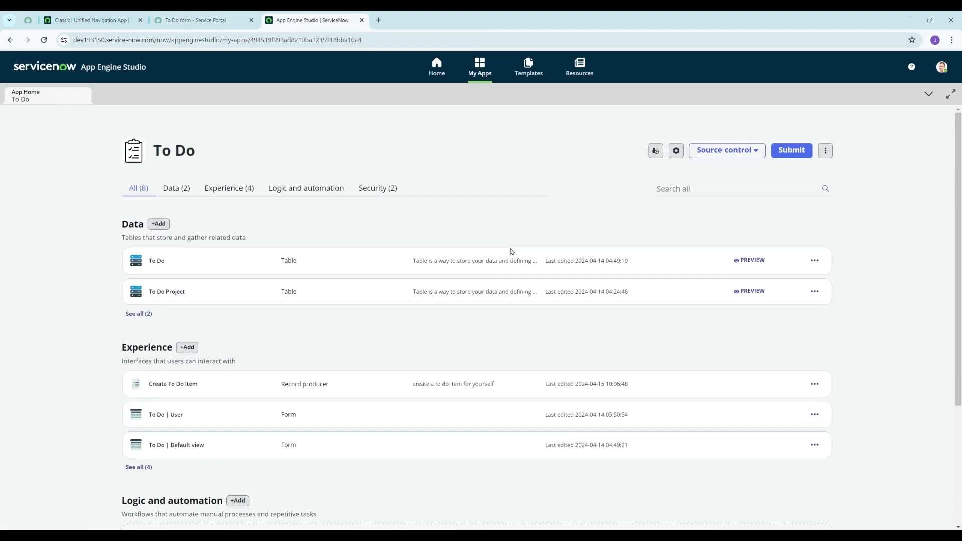
left_click(752, 261)
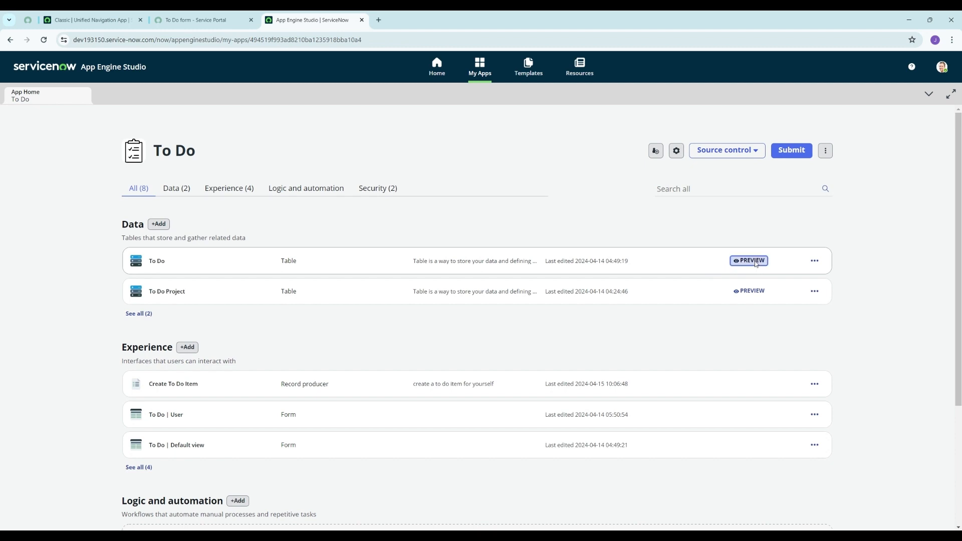